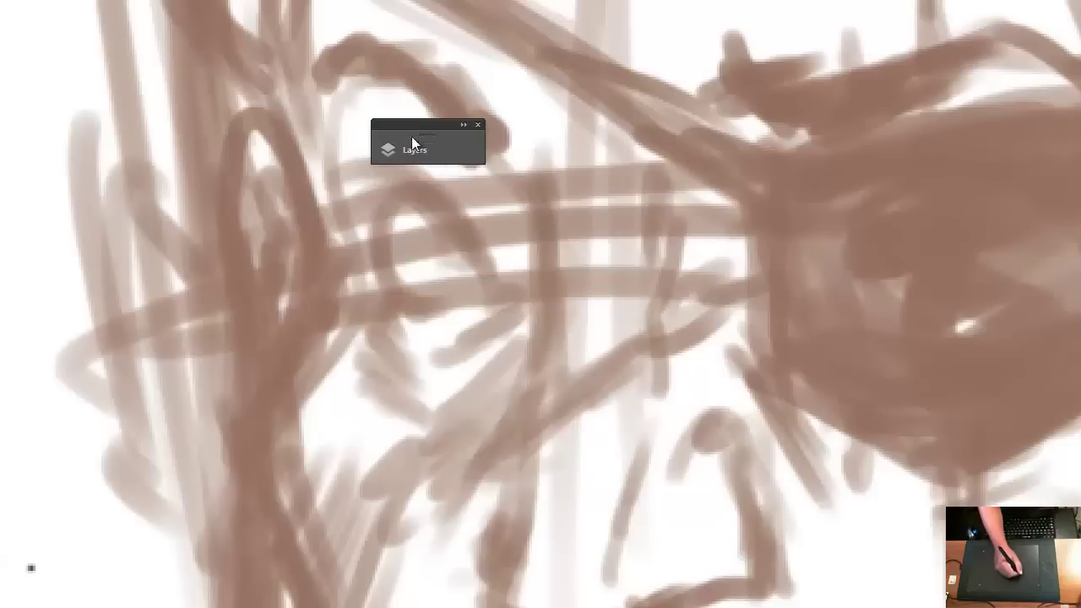
Test the 2 px hard round brush with a scribble below the eyepatch and undo the scribble
click(477, 124)
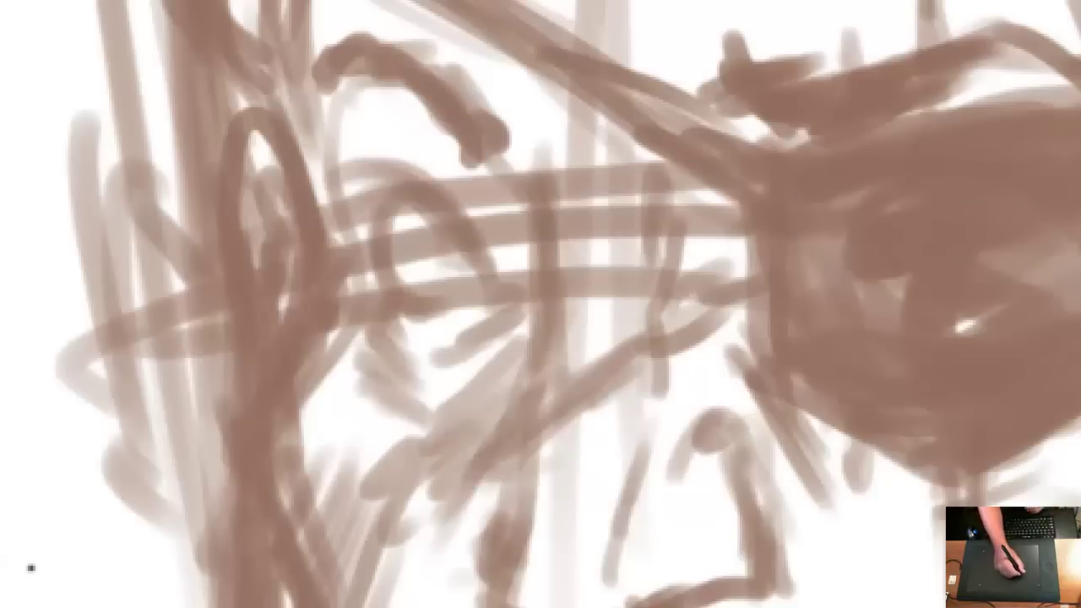
key(F5)
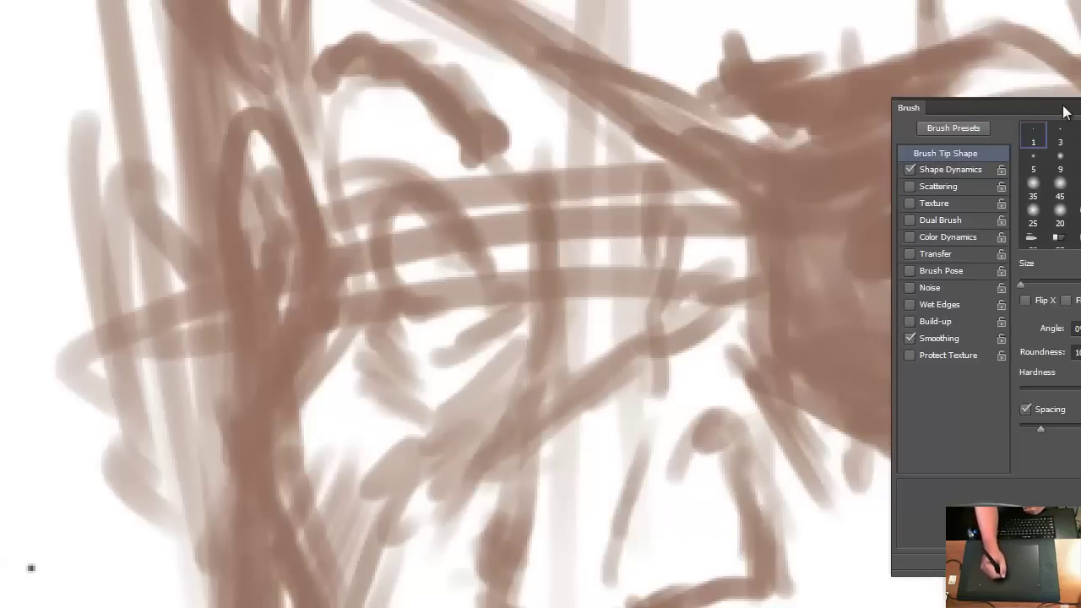
mouse_move(1063, 112)
mouse_down()
mouse_move(674, 93)
mouse_move(552, 66)
mouse_move(665, 52)
mouse_up()
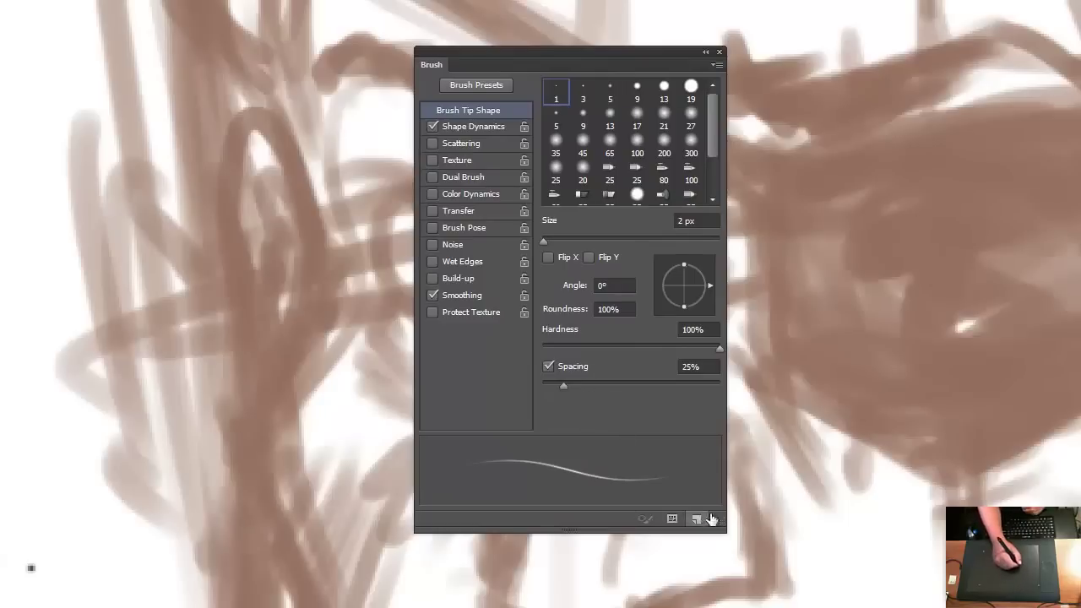
mouse_move(804, 452)
mouse_down()
mouse_move(806, 463)
mouse_move(843, 453)
mouse_move(852, 470)
mouse_move(919, 507)
mouse_move(869, 524)
mouse_up()
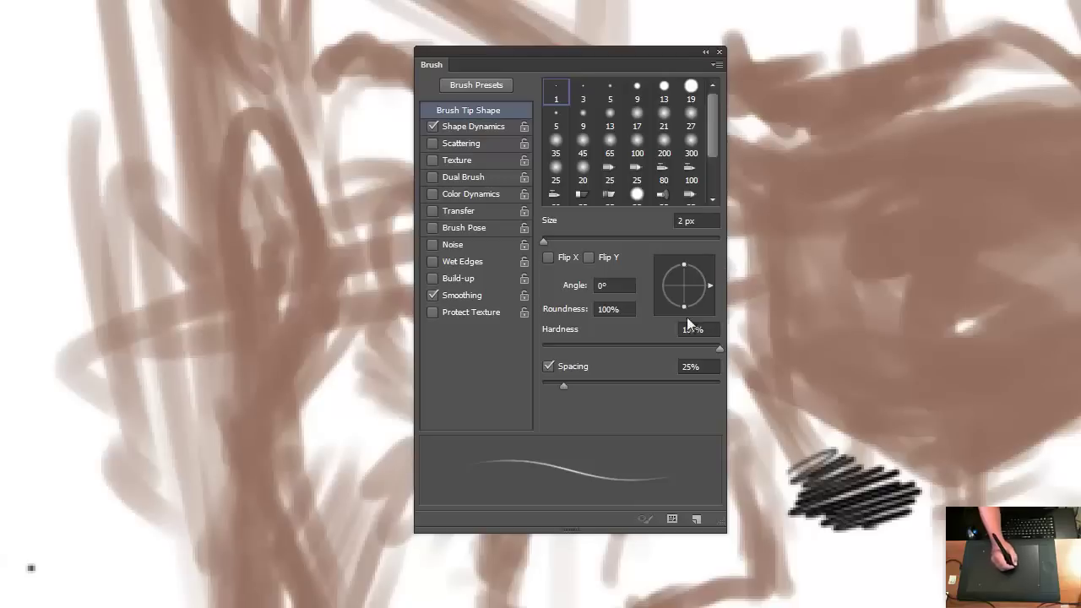
click(707, 51)
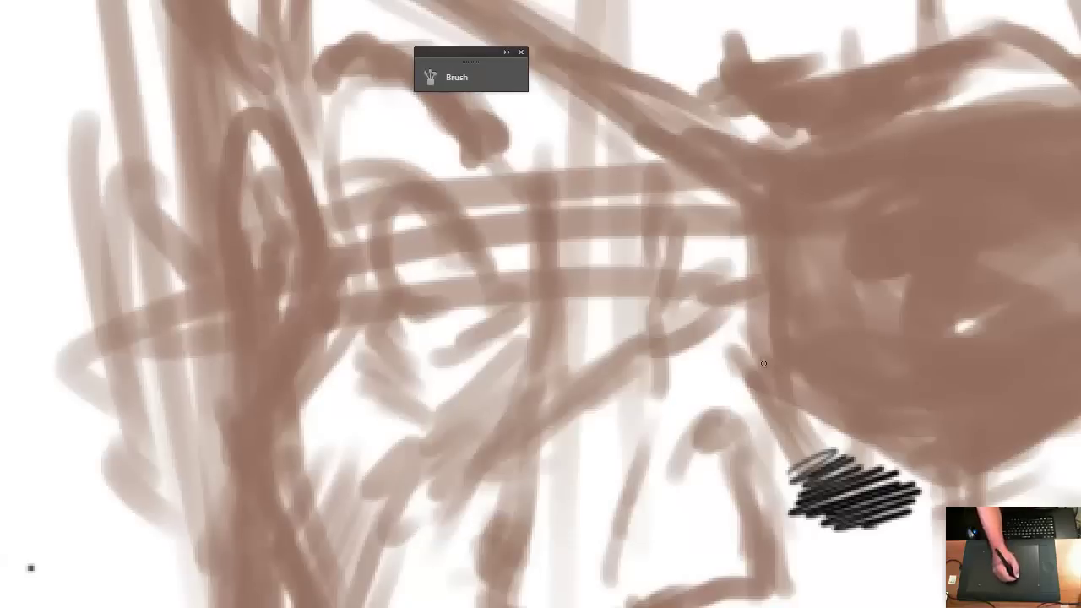
key(ctrl+z)
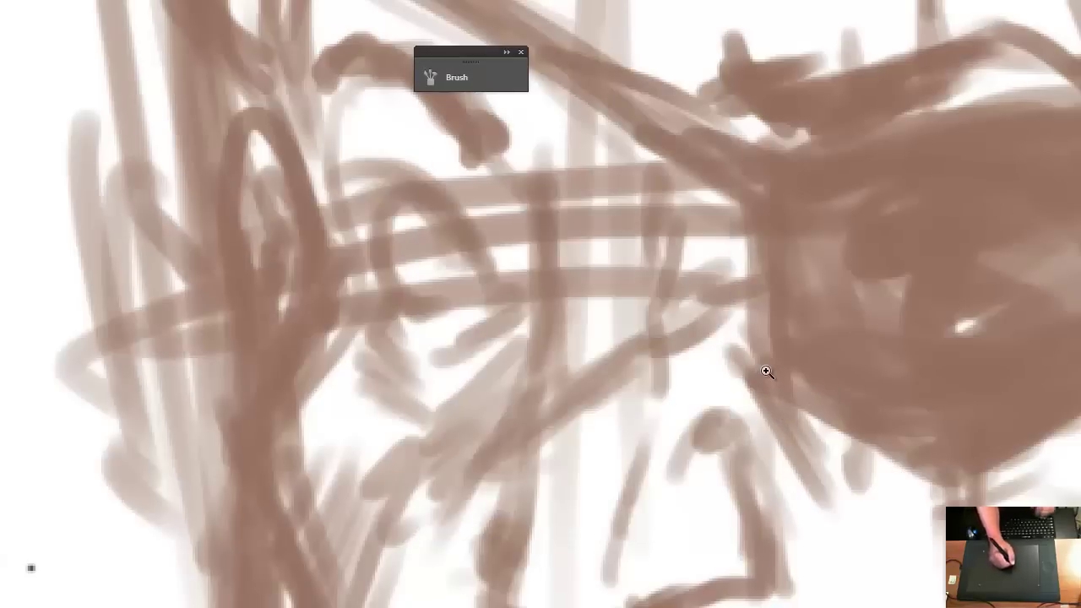
Unlock the background sketch as a regular layer, enlarge it, and reposition the figure to fill more of the canvas
key(super)
key(super)
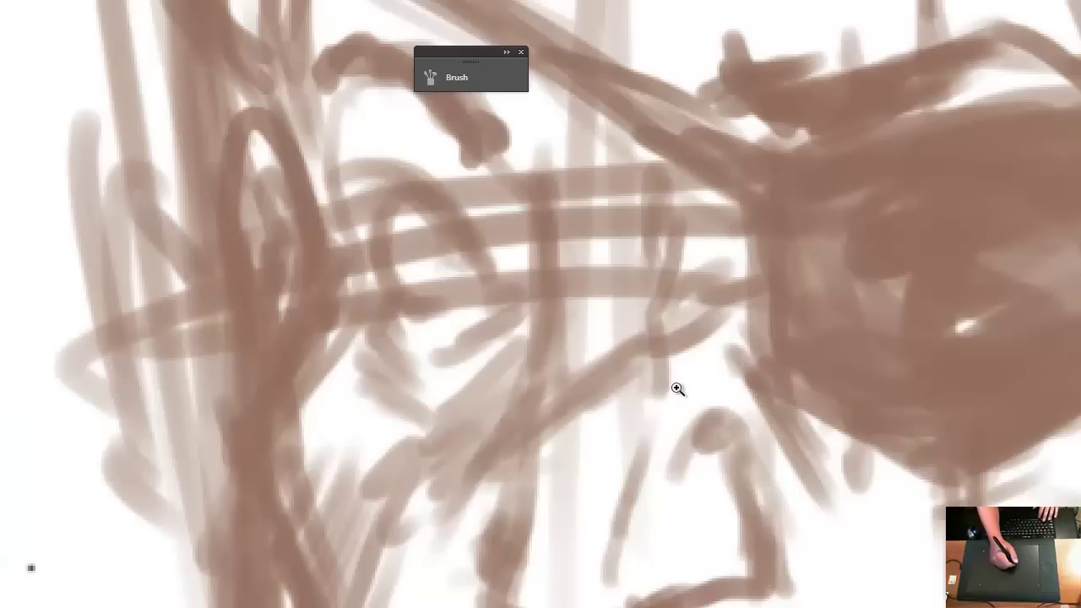
alt+click(672, 410)
alt+click(675, 422)
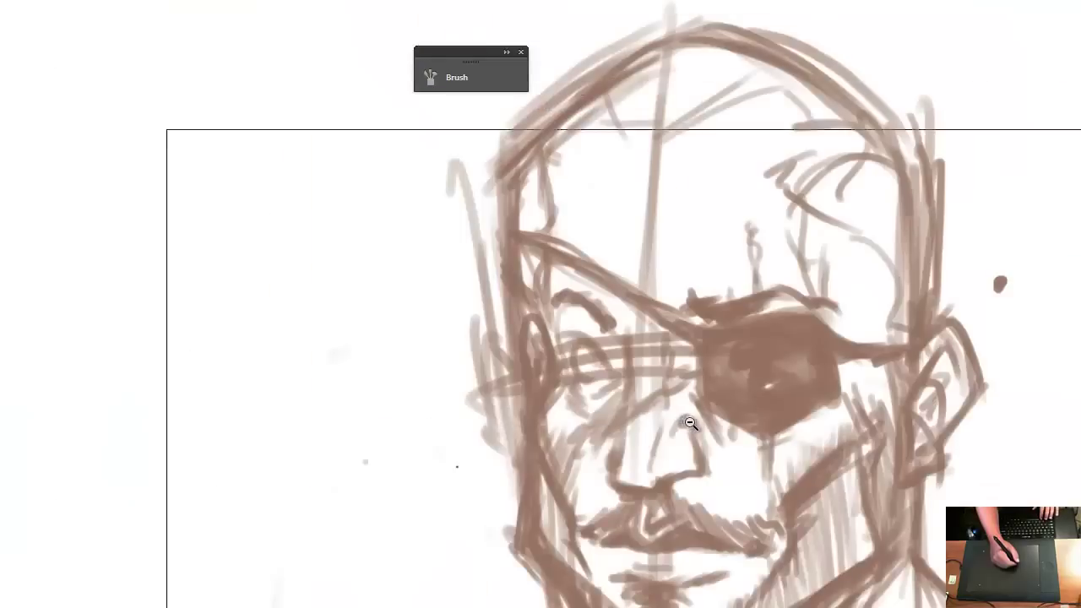
alt+click(690, 425)
alt+click(706, 424)
alt+click(710, 423)
ctrl+click(651, 422)
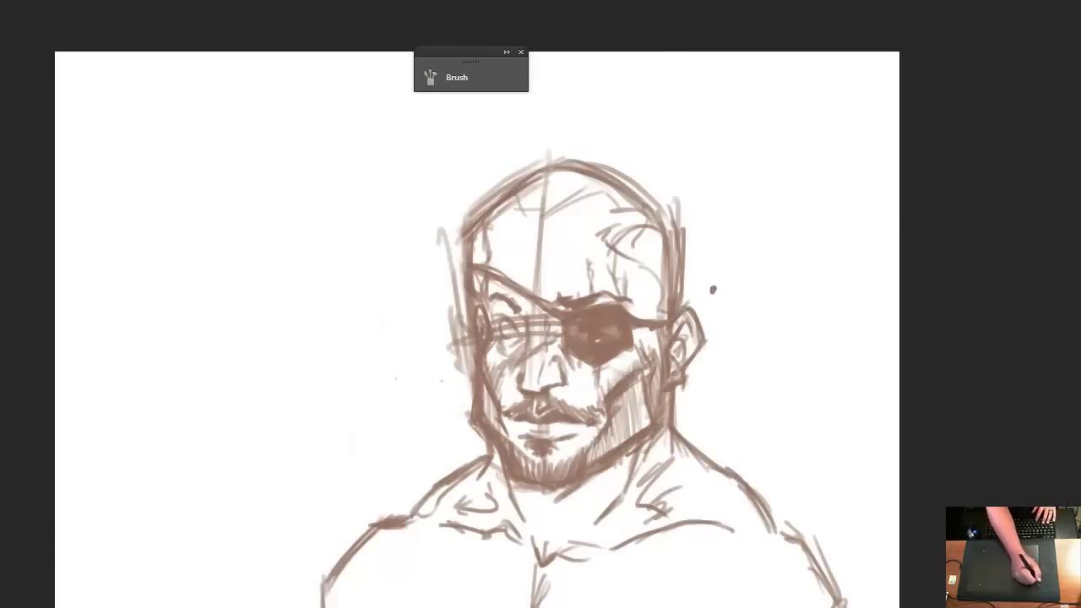
key(F7)
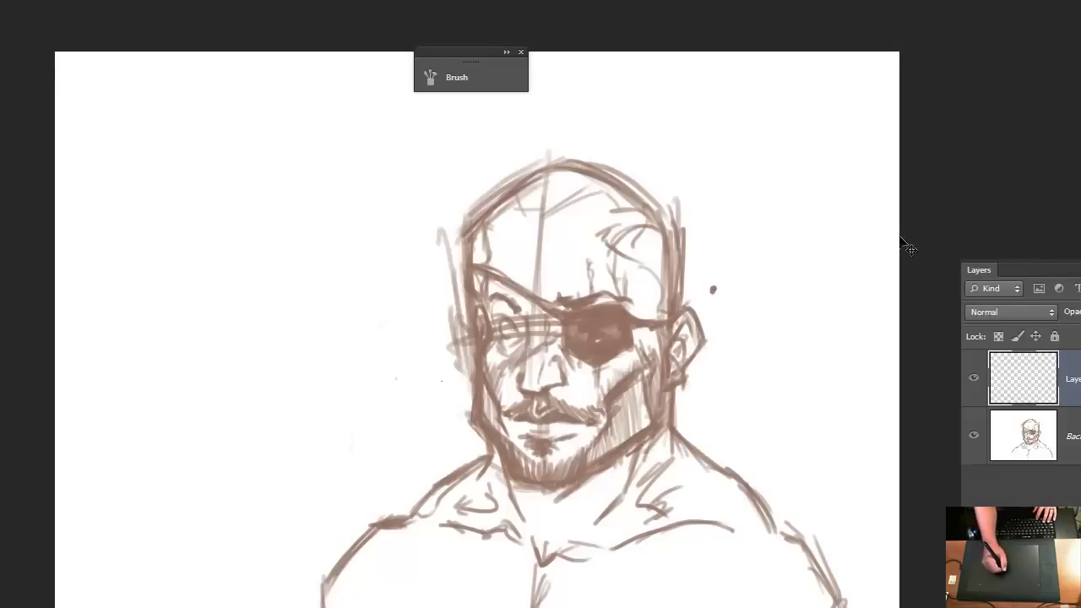
mouse_move(1045, 261)
mouse_down()
mouse_move(840, 217)
mouse_move(840, 246)
mouse_move(1051, 269)
mouse_up()
double_click(1022, 434)
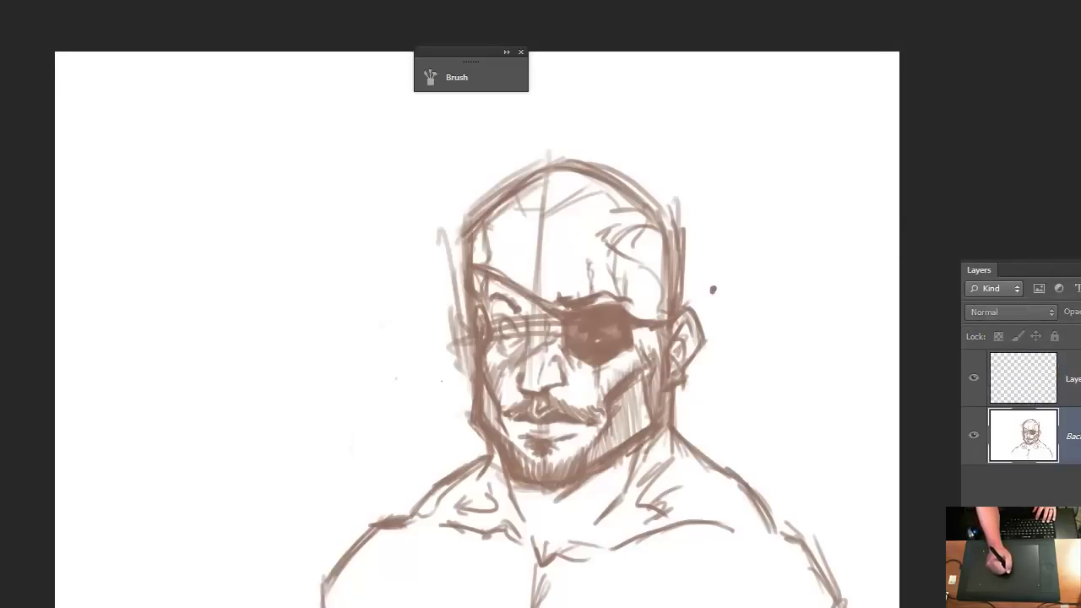
click(528, 235)
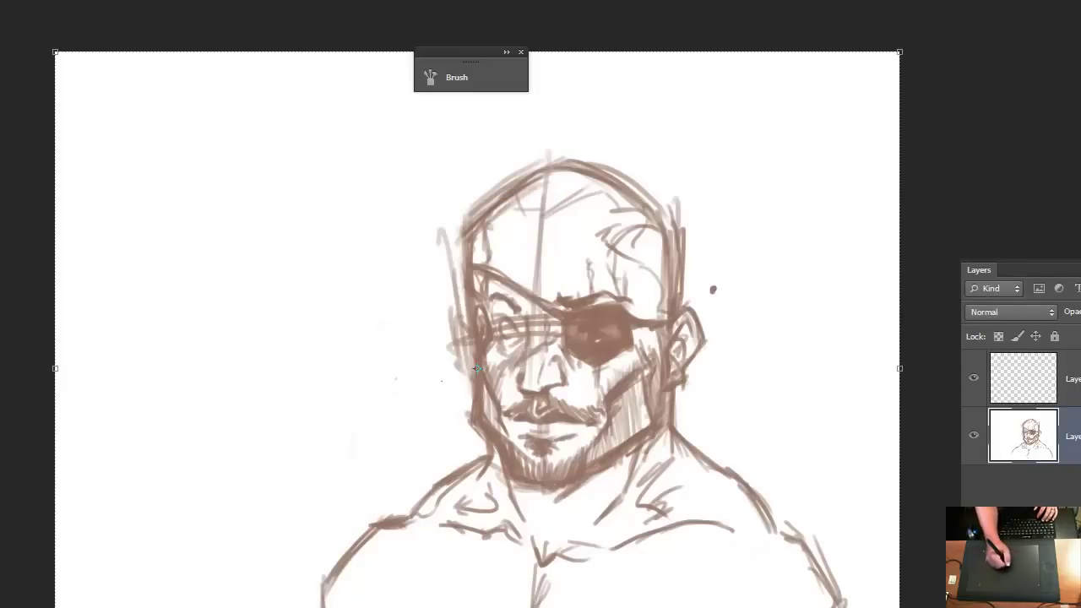
mouse_move(53, 52)
mouse_down()
mouse_move(21, 39)
mouse_move(0, 0)
mouse_up()
drag(713, 352, 692, 361)
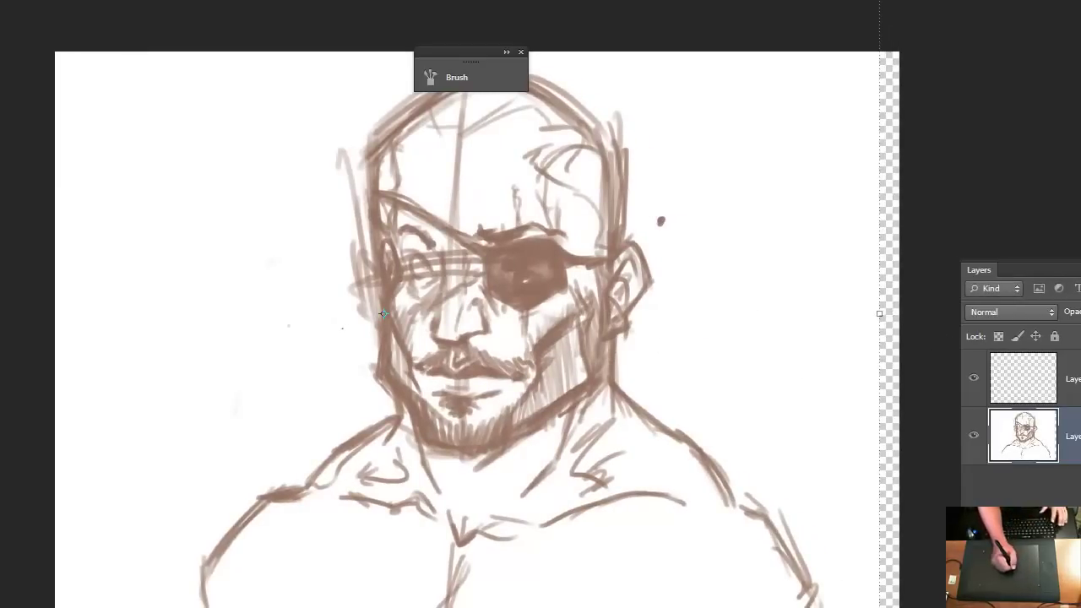
Resize the whole image to a width of 3000 pixels with constrained proportions
key(ctrl+alt+i)
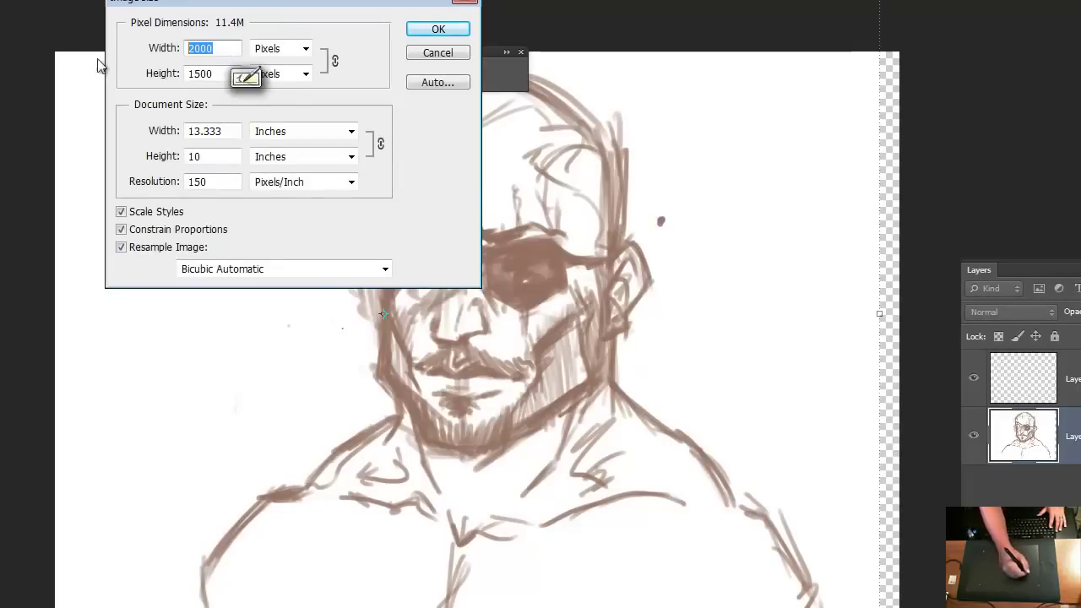
text(3000)
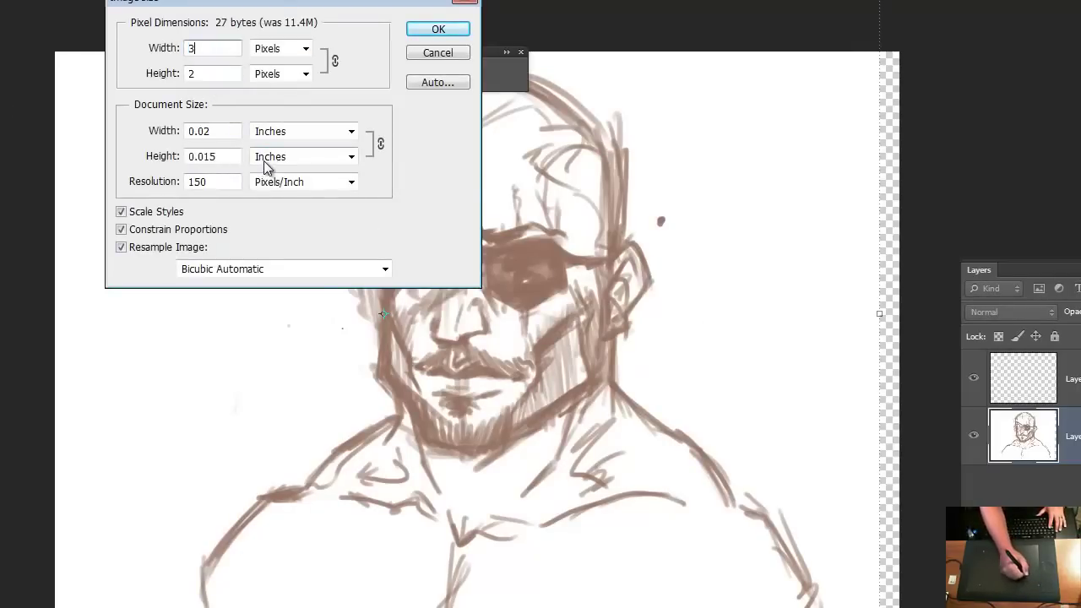
click(438, 28)
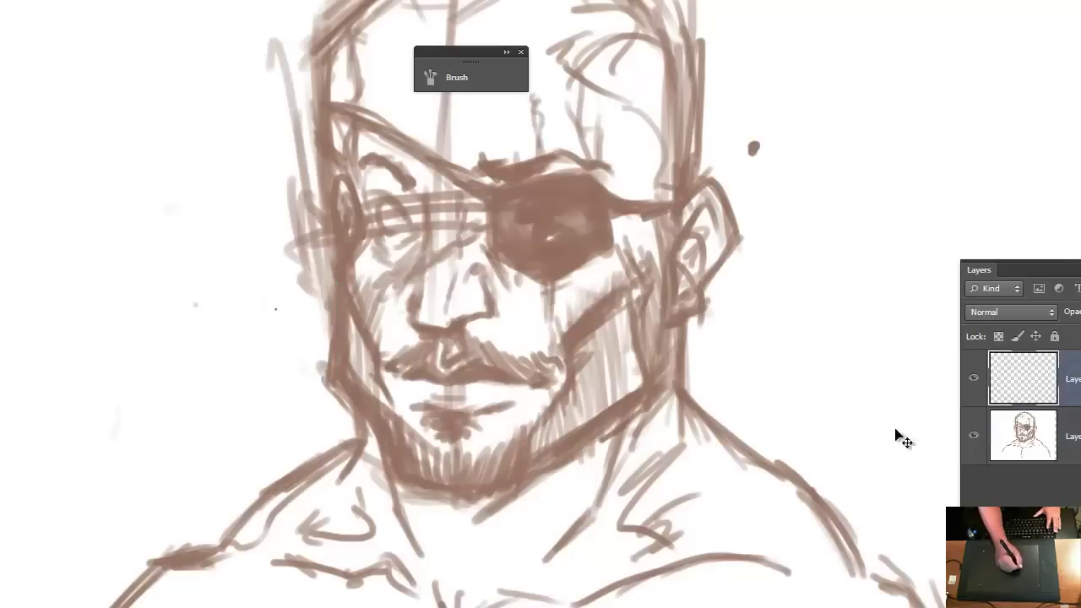
key(F7)
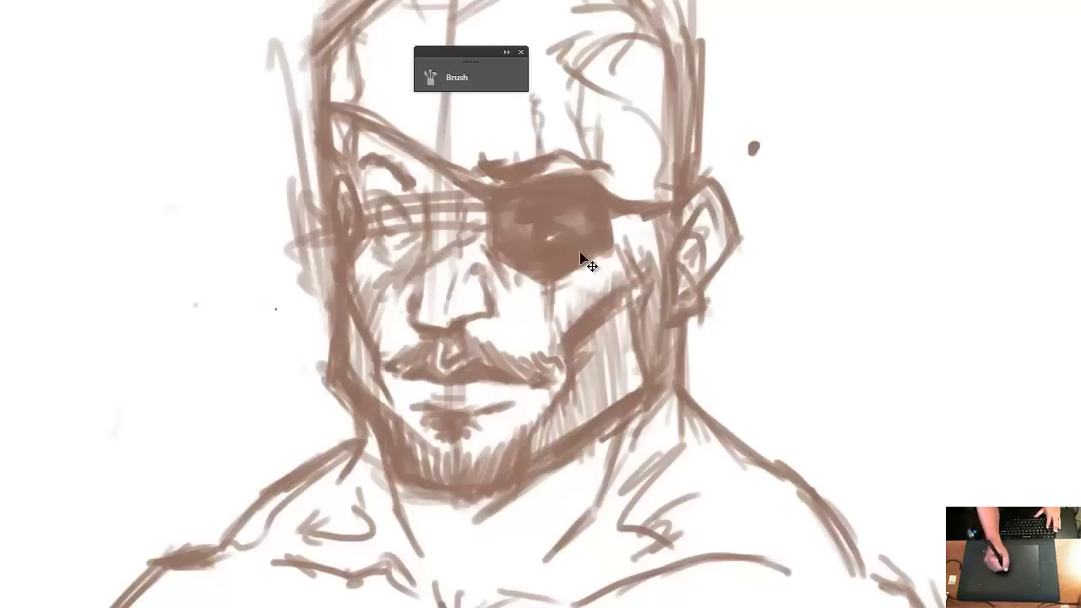
Ink a short black stroke at the outer corner of the uncovered eye on the empty upper layer
key(z)
click(477, 267)
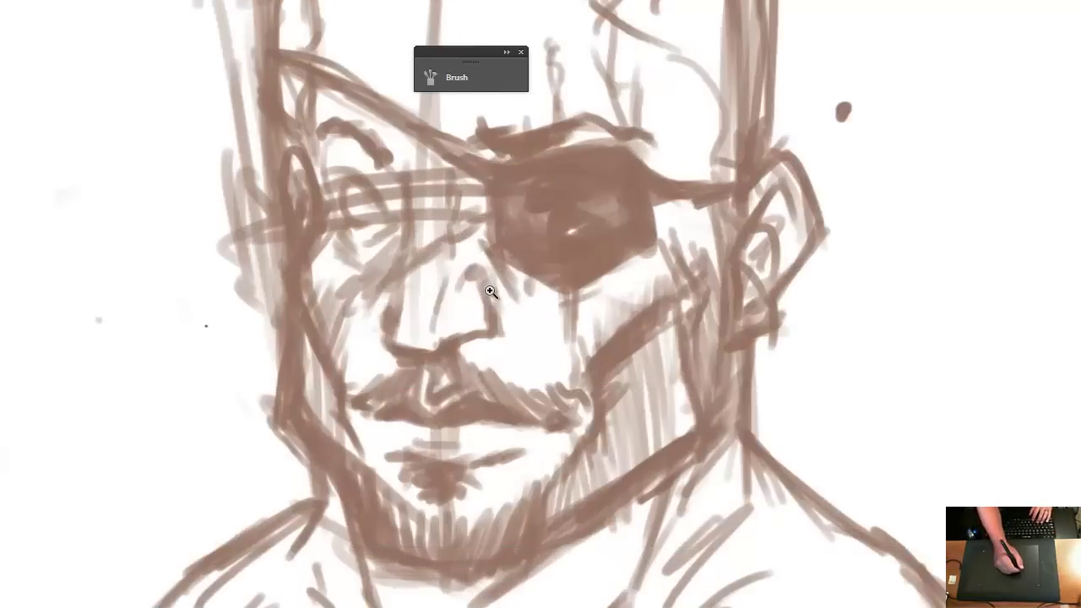
click(490, 292)
click(490, 296)
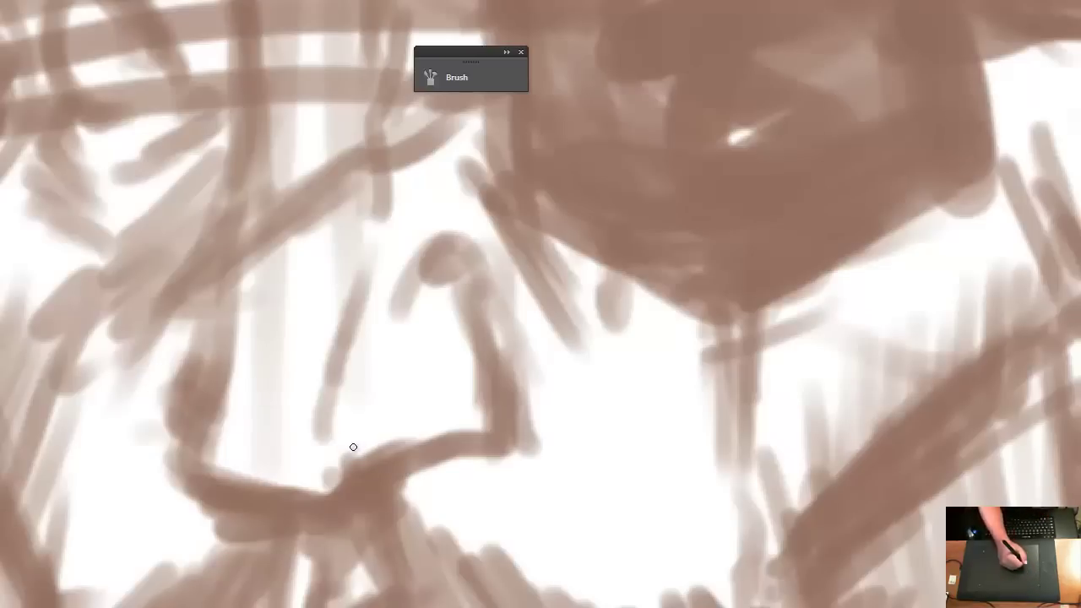
key(r)
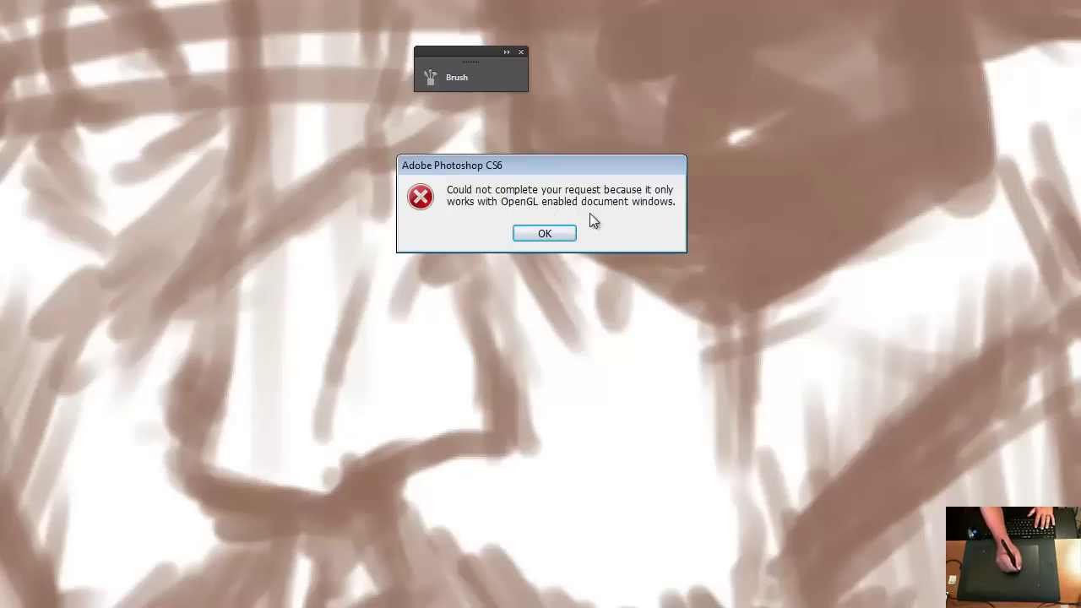
click(547, 236)
key(space)
drag(328, 351, 452, 531)
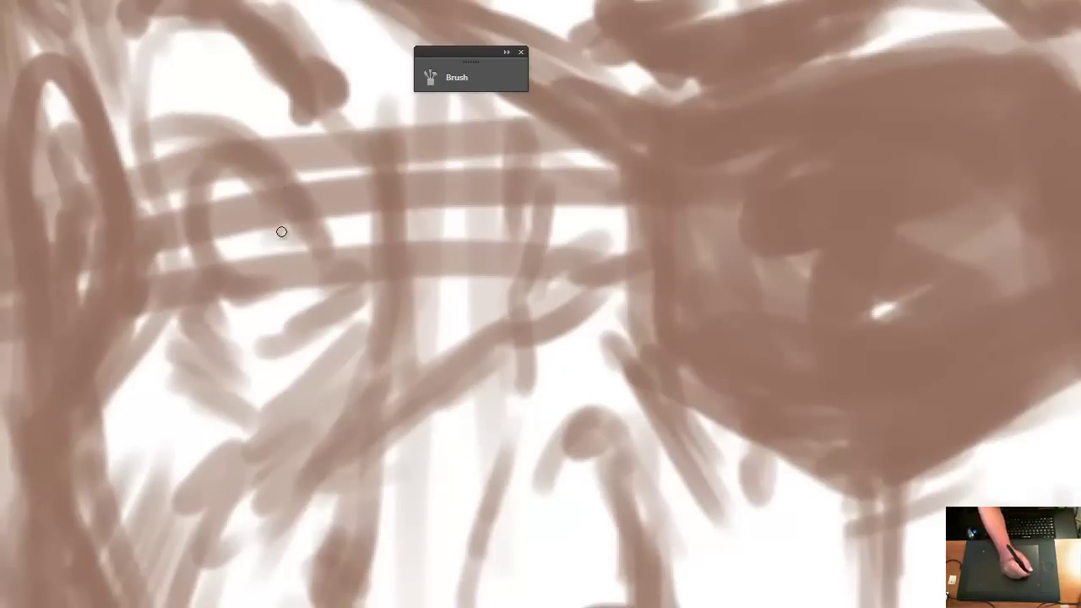
mouse_move(164, 167)
mouse_down()
mouse_move(211, 145)
mouse_move(437, 243)
mouse_up()
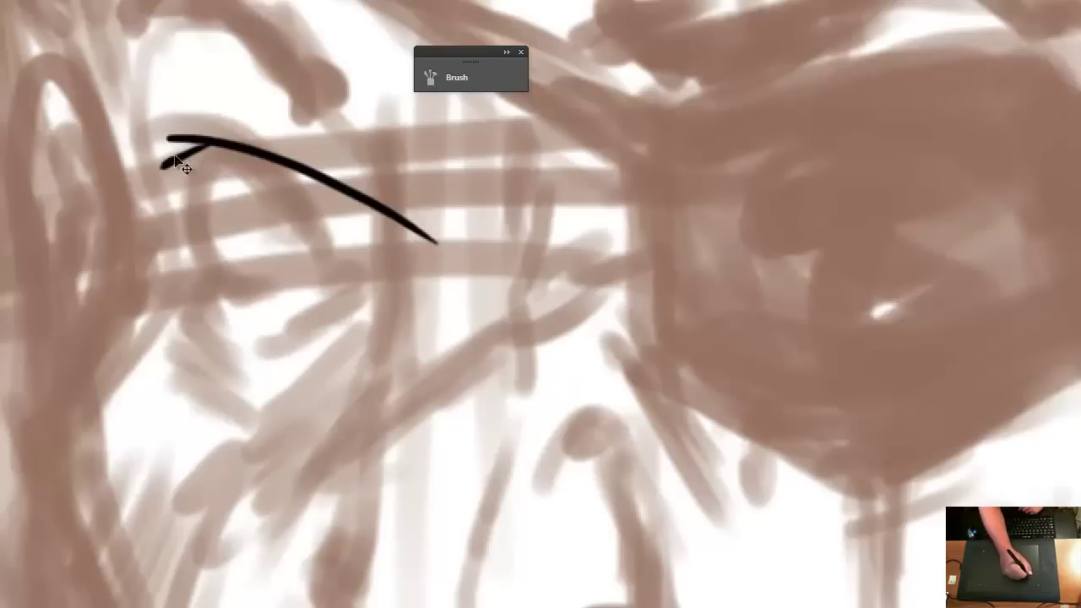
key(ctrl+z)
Ink the uncovered eye's upper eyelid as a thick arc curving down to the inner corner, redrawing it until it fits
mouse_move(160, 131)
mouse_down()
mouse_move(186, 130)
mouse_move(368, 243)
mouse_up()
key(ctrl+z)
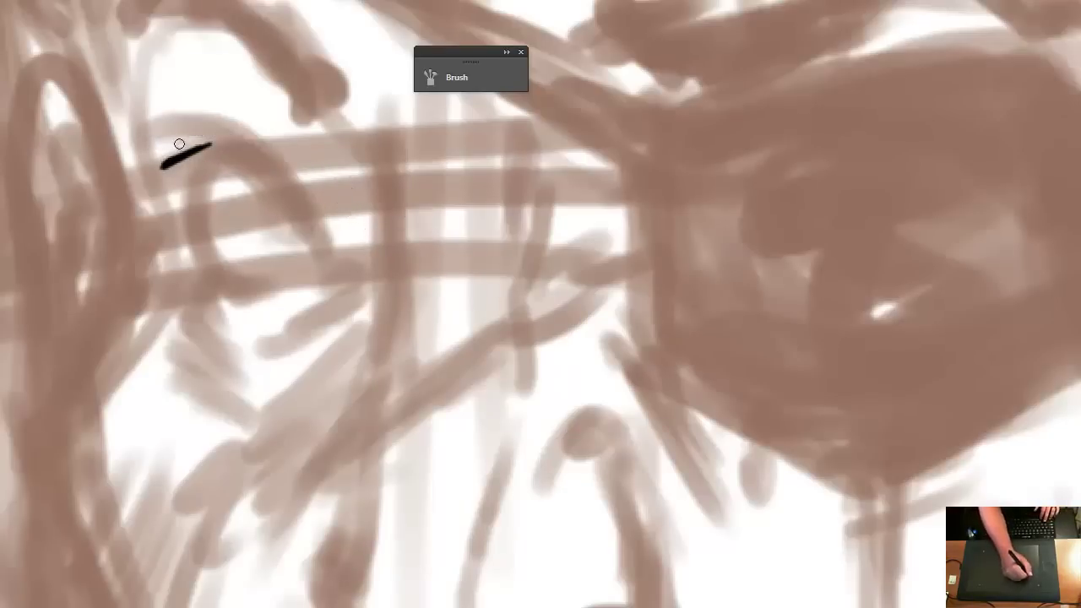
drag(161, 139, 325, 244)
key(ctrl+z)
drag(157, 140, 174, 141)
drag(319, 189, 356, 230)
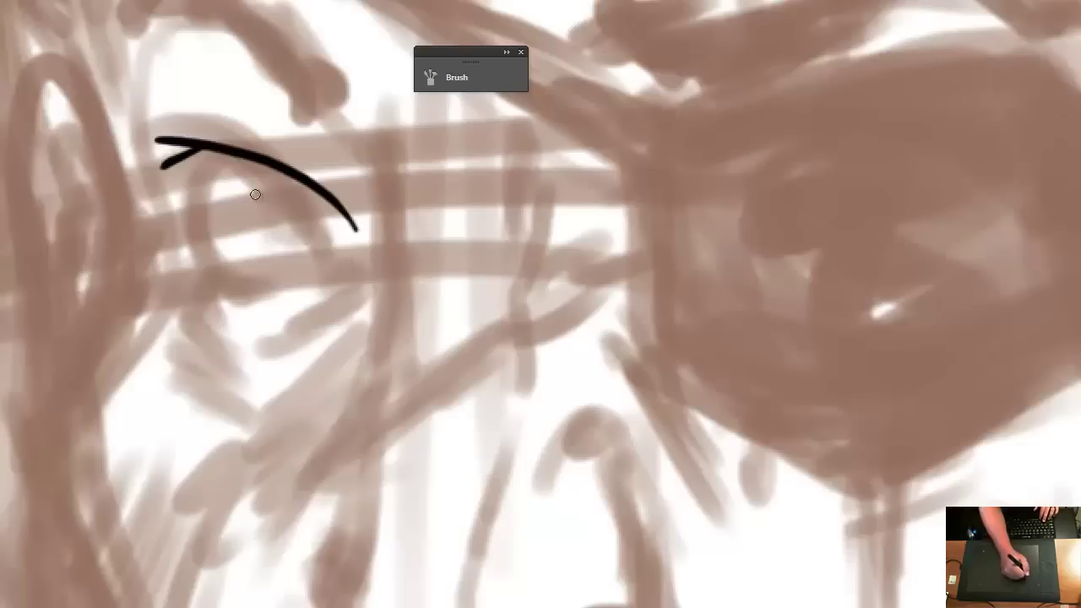
key(ctrl+z)
mouse_move(173, 147)
mouse_down()
mouse_move(306, 200)
mouse_move(316, 229)
mouse_up()
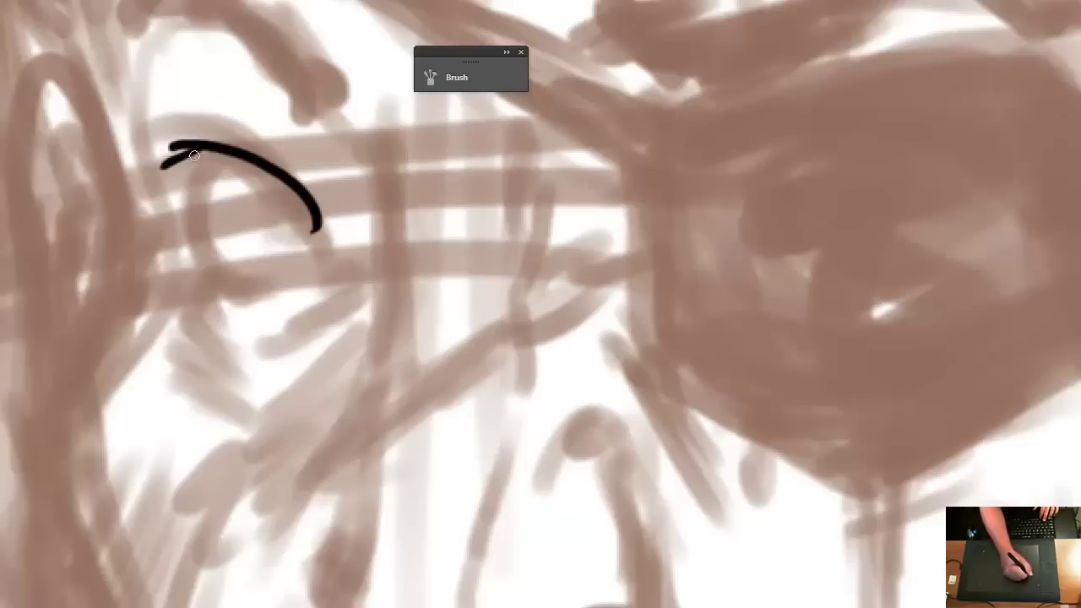
Ink the outer curve of the eyeball and a tapering lower eyelid line, redrawing the eyelid until it fits
mouse_move(194, 152)
mouse_down()
mouse_move(208, 237)
mouse_move(357, 258)
mouse_up()
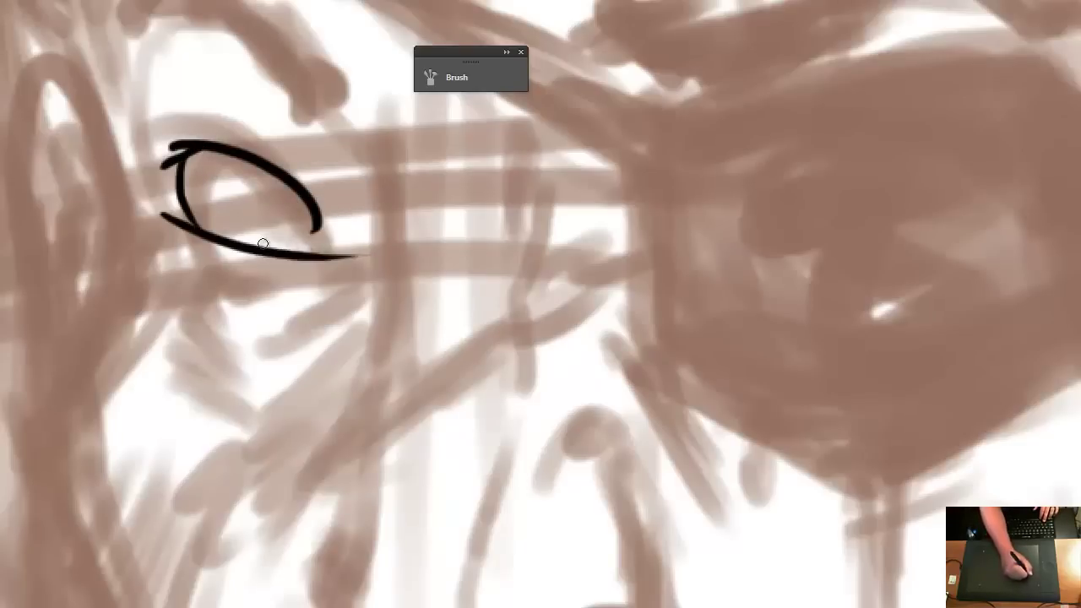
key(ctrl+z)
drag(167, 215, 325, 246)
key(ctrl+z)
drag(168, 216, 340, 248)
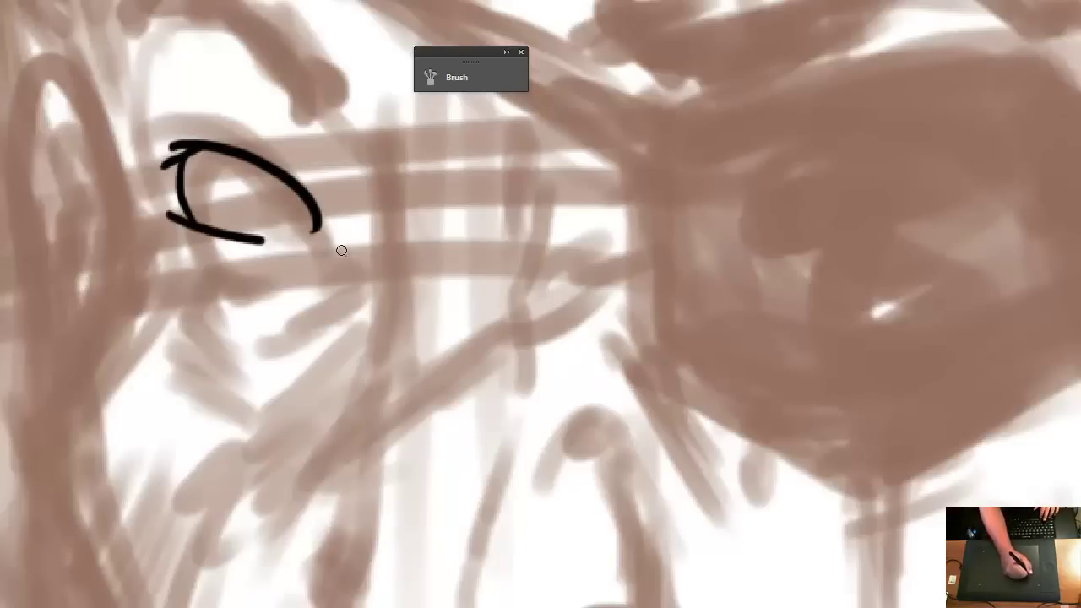
key(ctrl+z)
drag(157, 212, 335, 243)
key(ctrl+z)
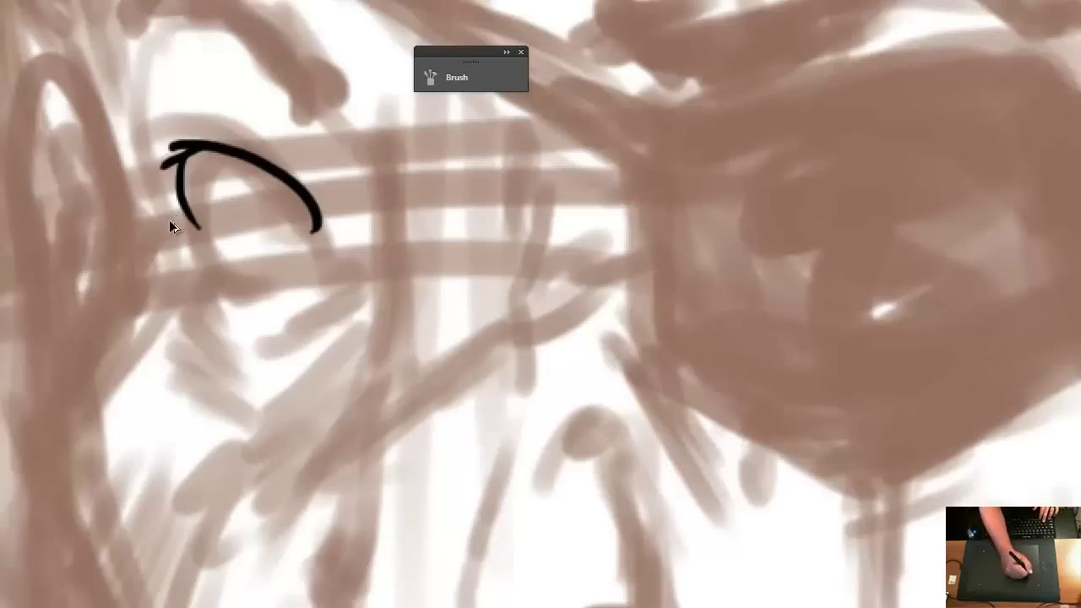
drag(172, 215, 297, 252)
Ink a broken curved crease beneath the lower eyelid, with a short separate stroke near the inner corner
drag(162, 220, 248, 279)
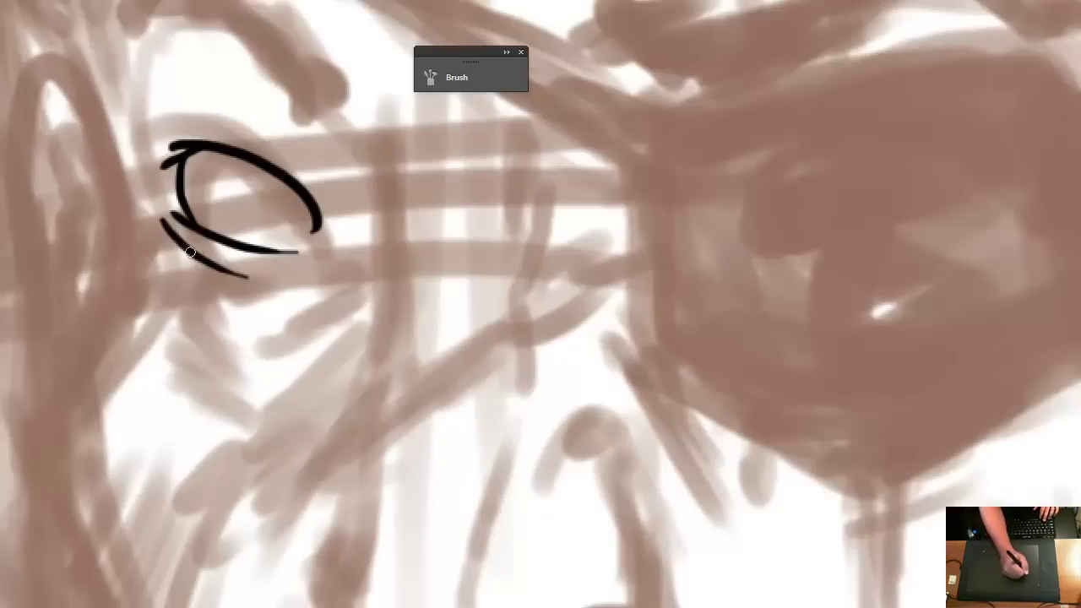
key(ctrl+z)
drag(163, 226, 250, 299)
key(ctrl+z)
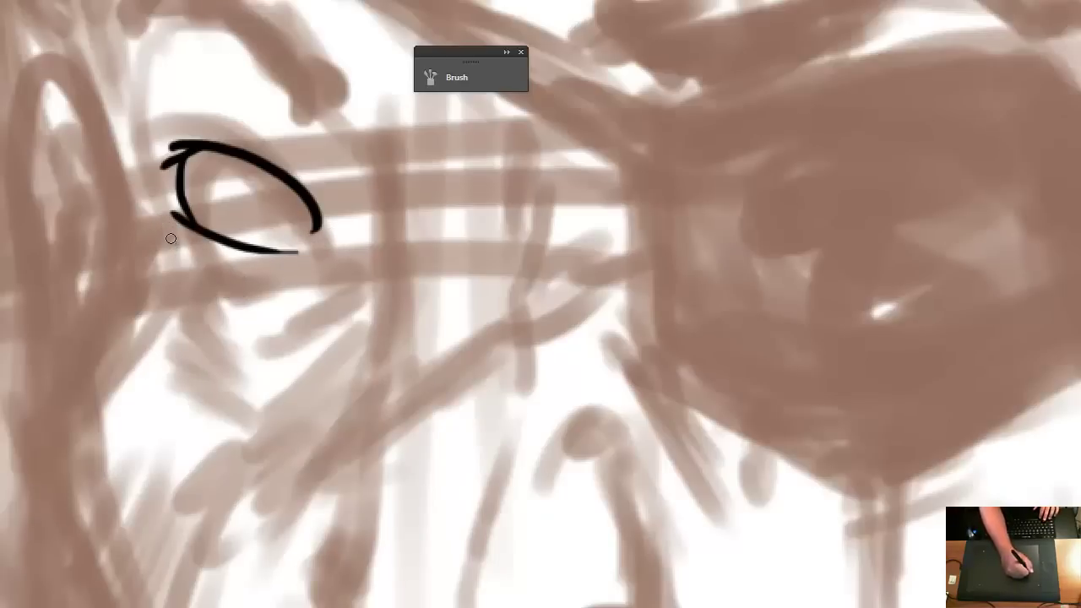
mouse_move(169, 236)
mouse_down()
mouse_move(274, 295)
mouse_move(311, 270)
mouse_up()
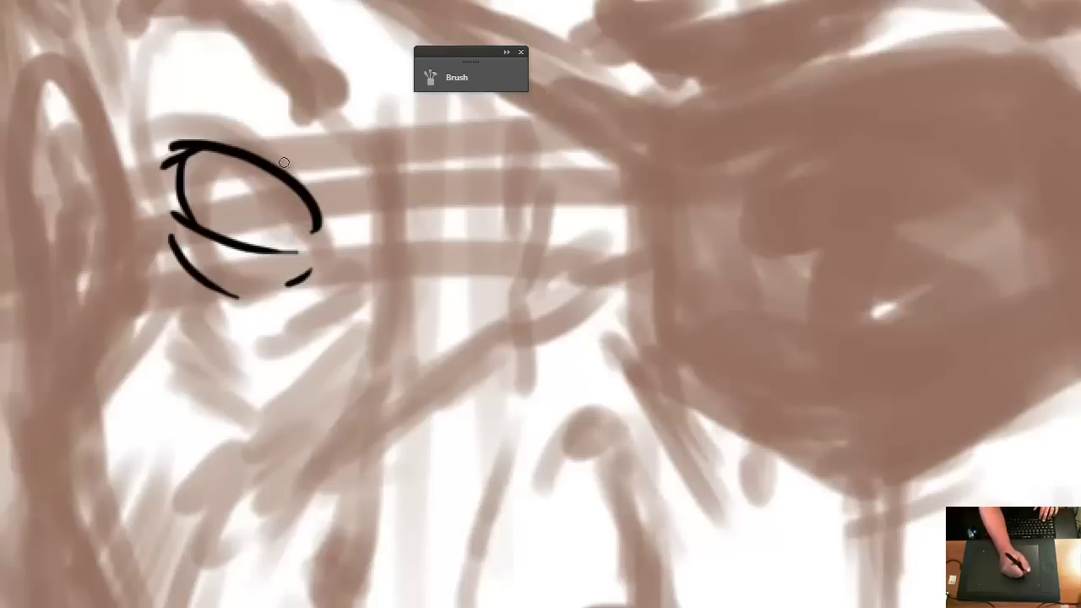
Ink a short thin fold line just above the upper eyelid
drag(177, 133, 306, 135)
key(ctrl+z)
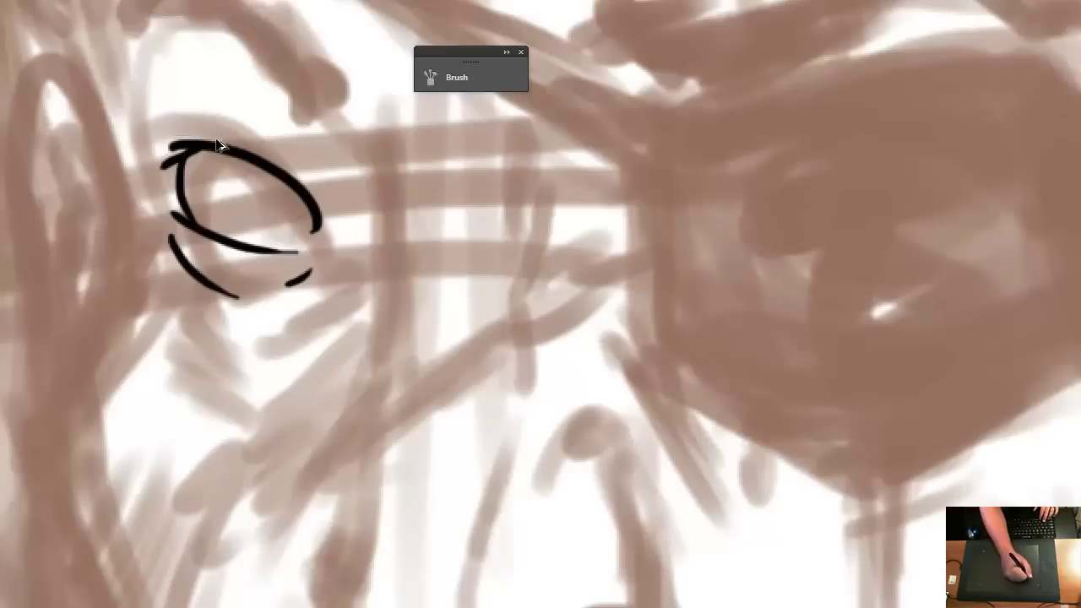
drag(174, 135, 253, 140)
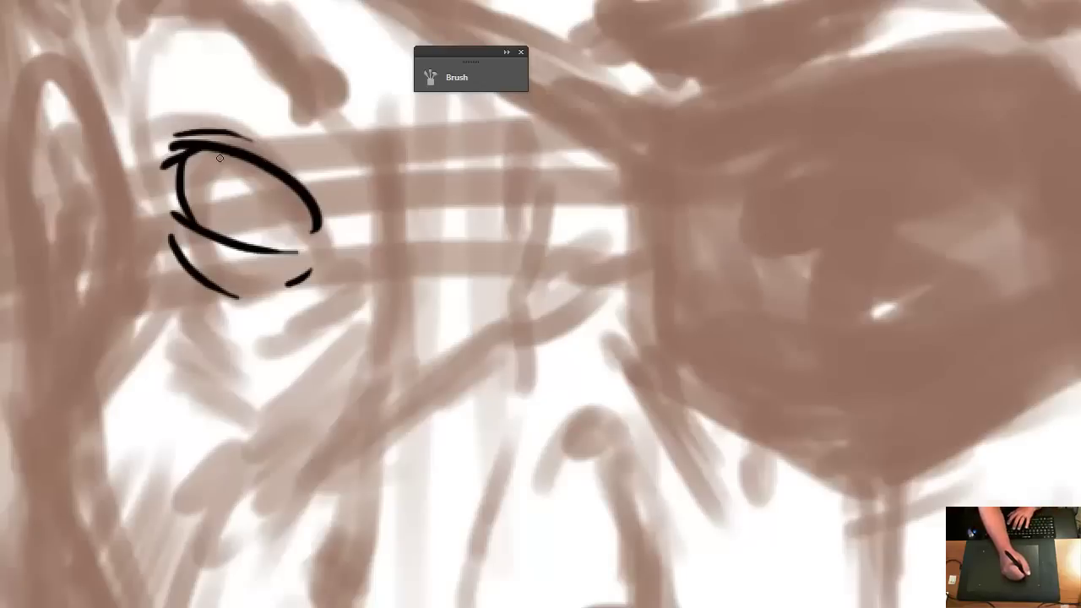
Ink the curved outer edge of the iris between the eyelids, replacing the first attempt
drag(225, 154, 257, 222)
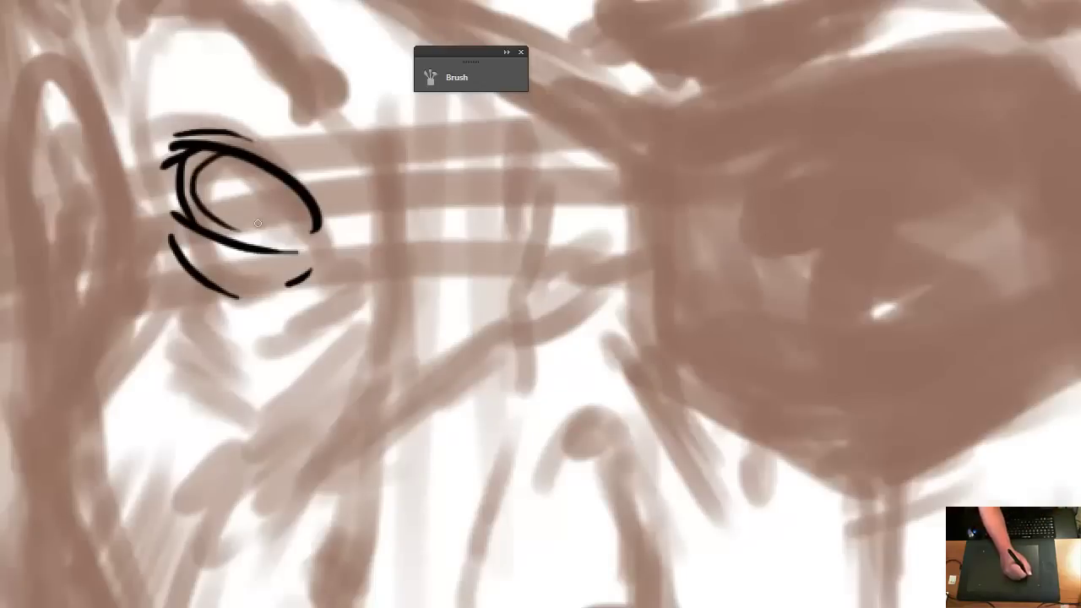
key(ctrl+z)
drag(242, 160, 276, 235)
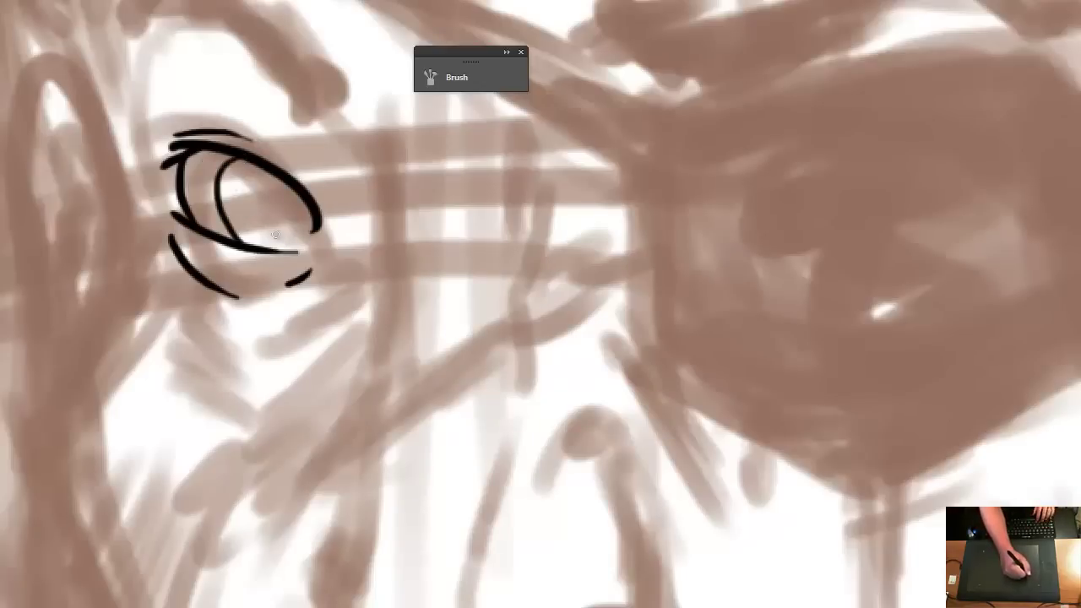
Redraw the iris's curved outer edge as a rounder arc from the upper eyelid to just above the lower eyelid
key(ctrl+z)
mouse_move(243, 161)
mouse_down()
mouse_move(227, 211)
mouse_move(265, 220)
mouse_up()
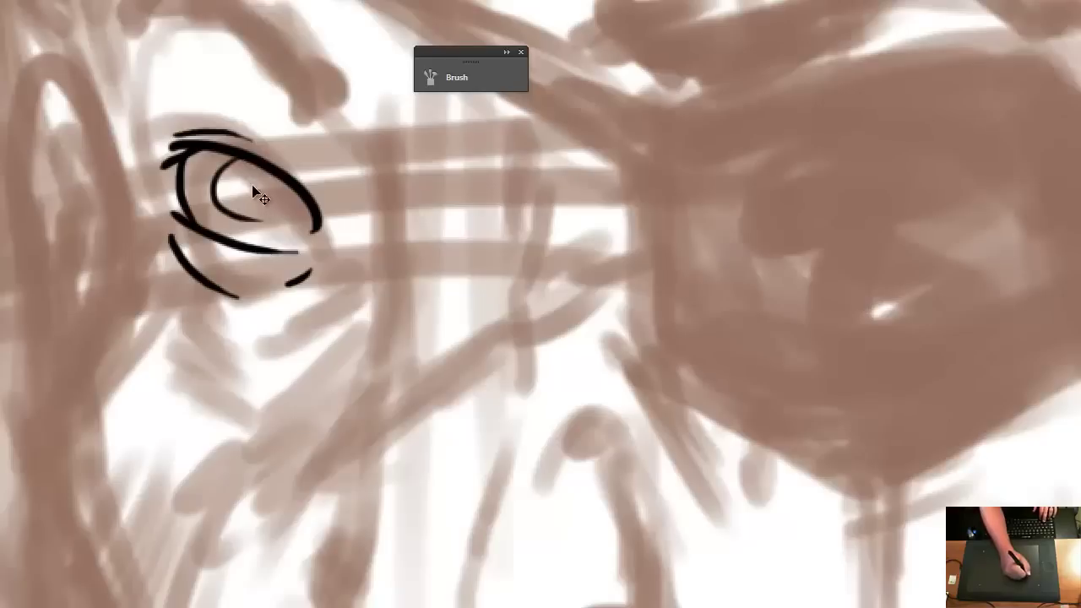
key(ctrl+z)
drag(244, 161, 263, 239)
key(ctrl+z)
drag(243, 160, 260, 229)
key(ctrl+z)
drag(244, 159, 259, 239)
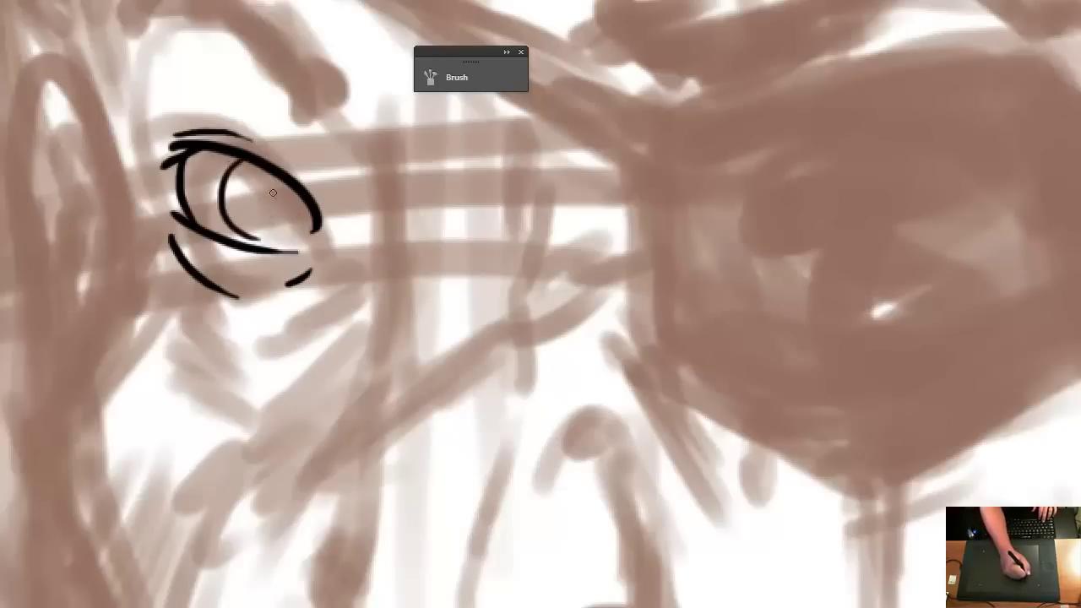
Ink a small rounded highlight inside the iris, directly against the upper eyelid
mouse_move(255, 162)
mouse_down()
mouse_move(275, 168)
mouse_move(258, 193)
mouse_move(277, 176)
mouse_move(309, 200)
mouse_move(291, 201)
mouse_up()
key(ctrl+z)
click(327, 234)
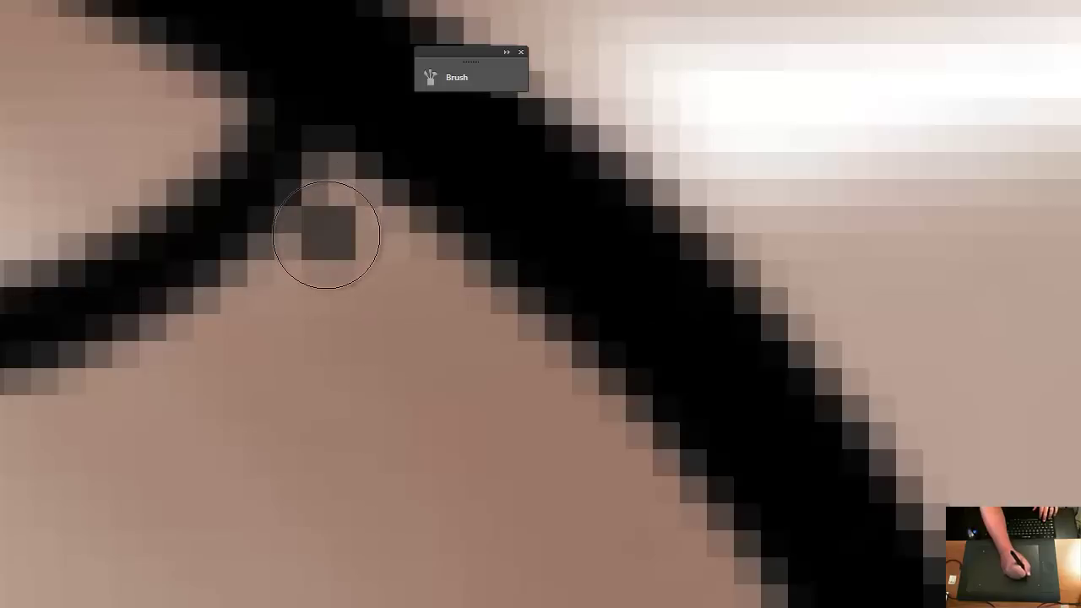
key(super)
text(z)
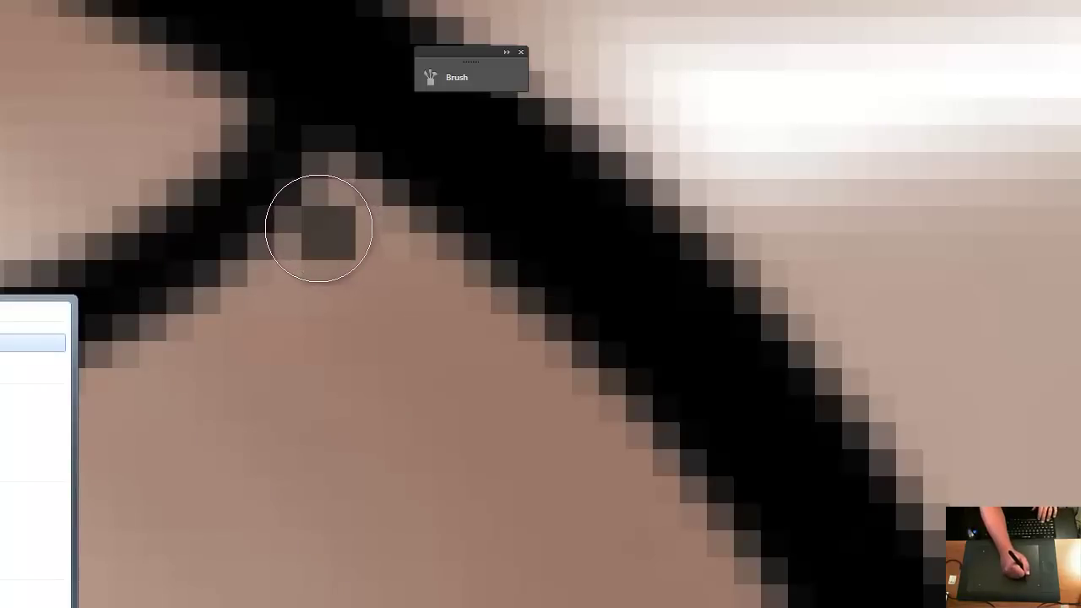
click(321, 230)
Examine the inked eye against the sketch of the whole face
alt+click(342, 237)
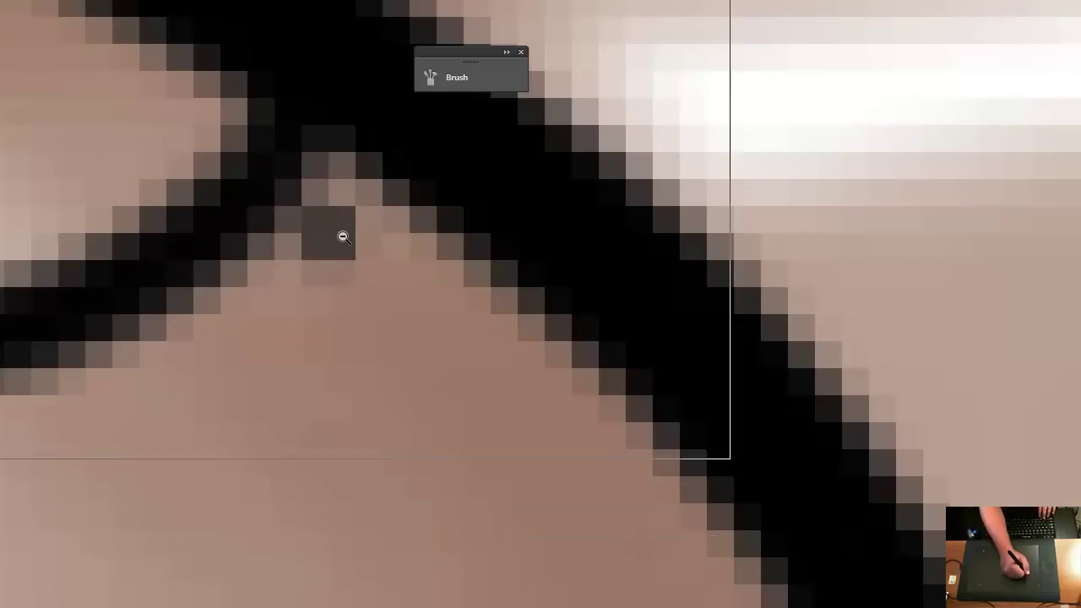
alt+click(345, 239)
alt+click(338, 244)
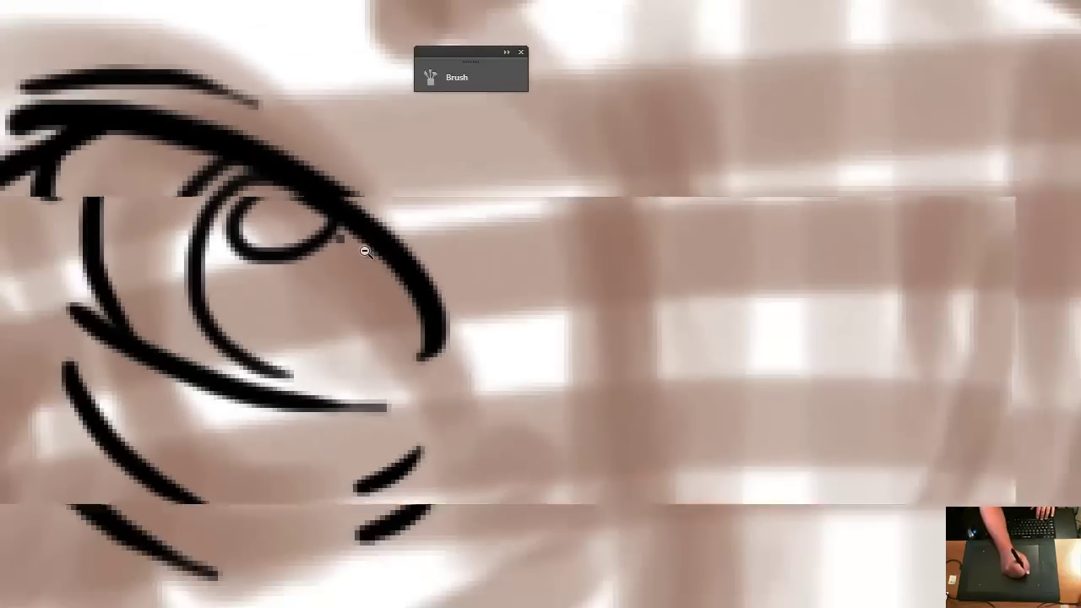
alt+click(366, 252)
alt+click(372, 254)
alt+click(376, 255)
alt+click(380, 255)
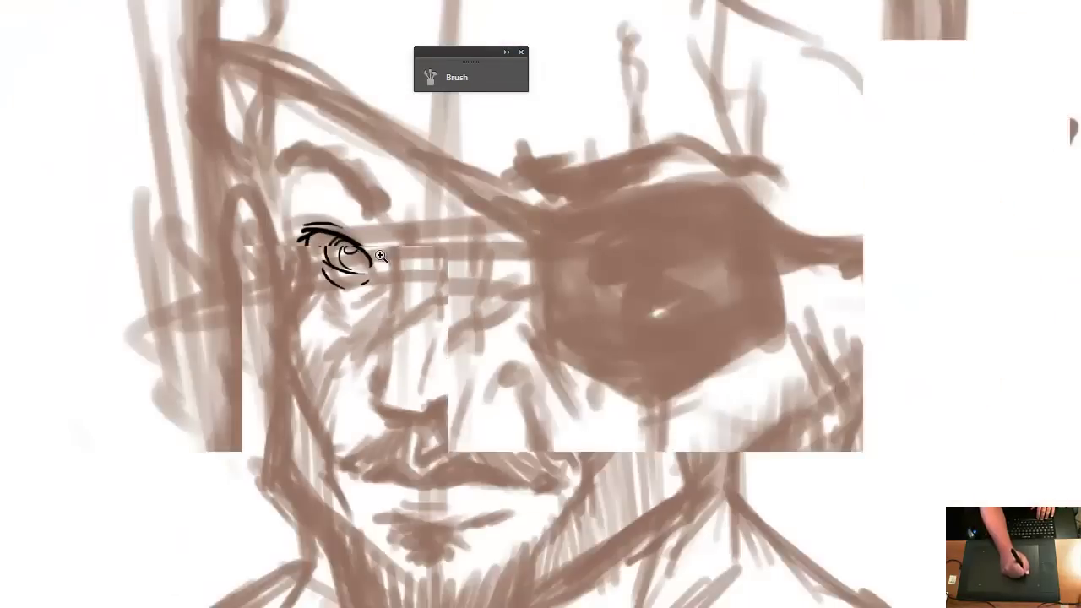
click(377, 255)
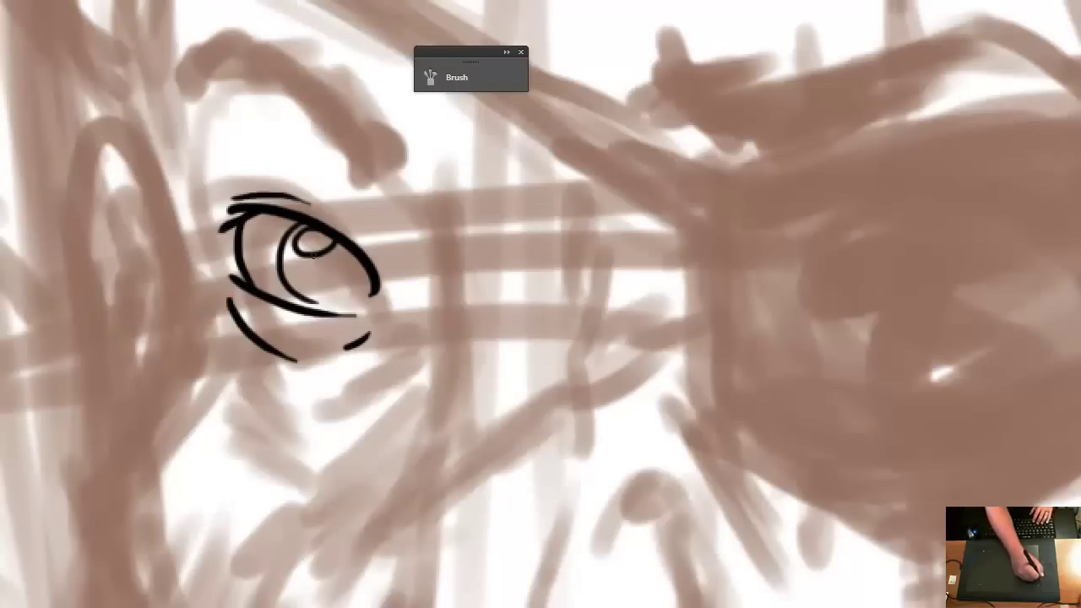
Ink the pupil beside the highlight and fill it solid black against the upper eyelid, replacing the first outline
mouse_move(332, 246)
mouse_down()
mouse_move(354, 277)
mouse_move(341, 267)
mouse_move(371, 266)
mouse_up()
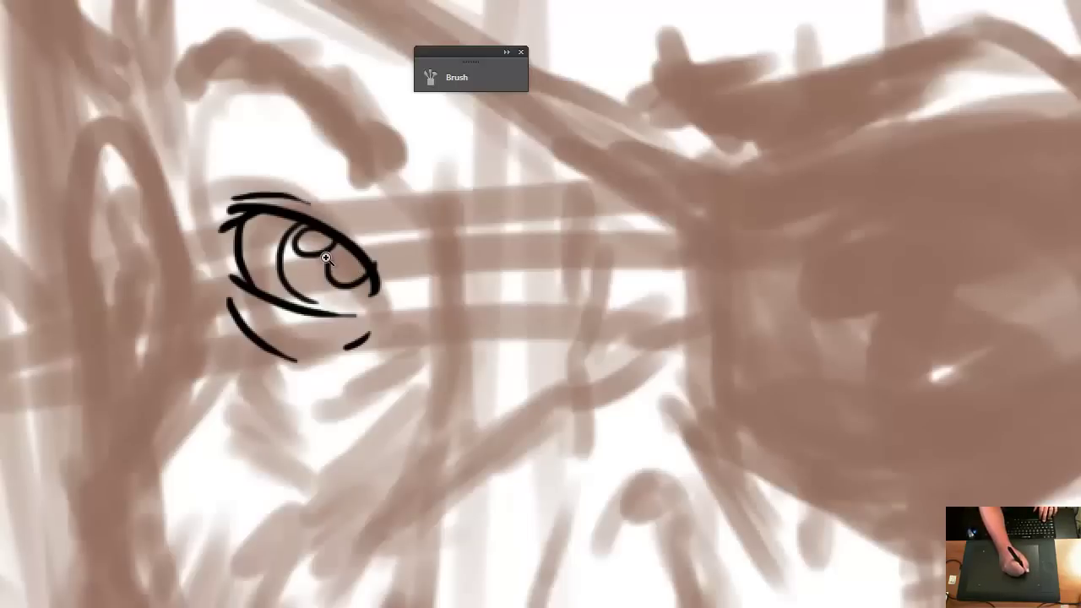
click(327, 253)
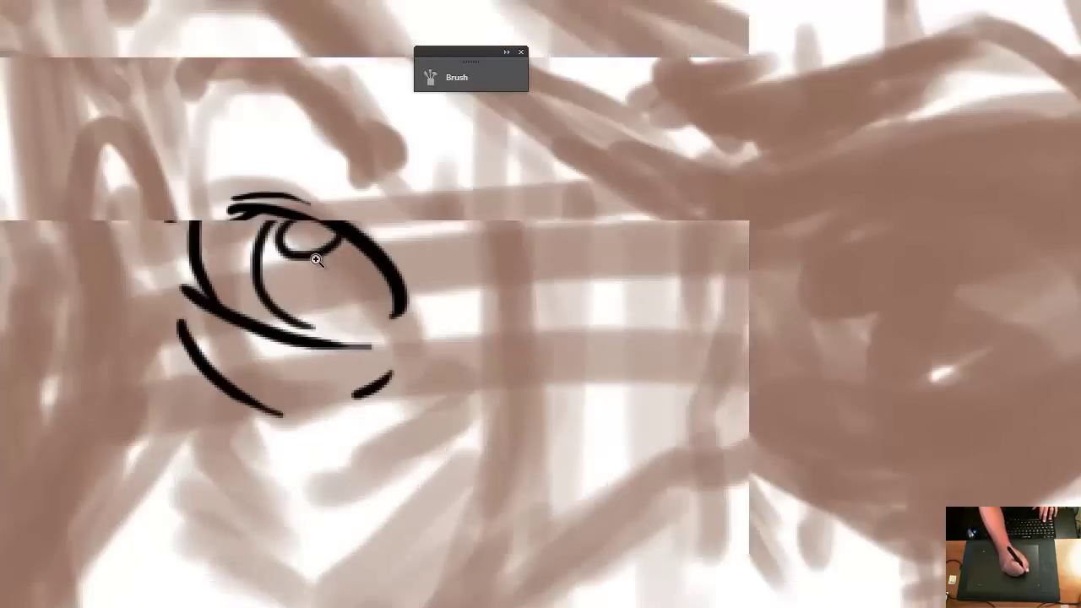
key(ctrl+t)
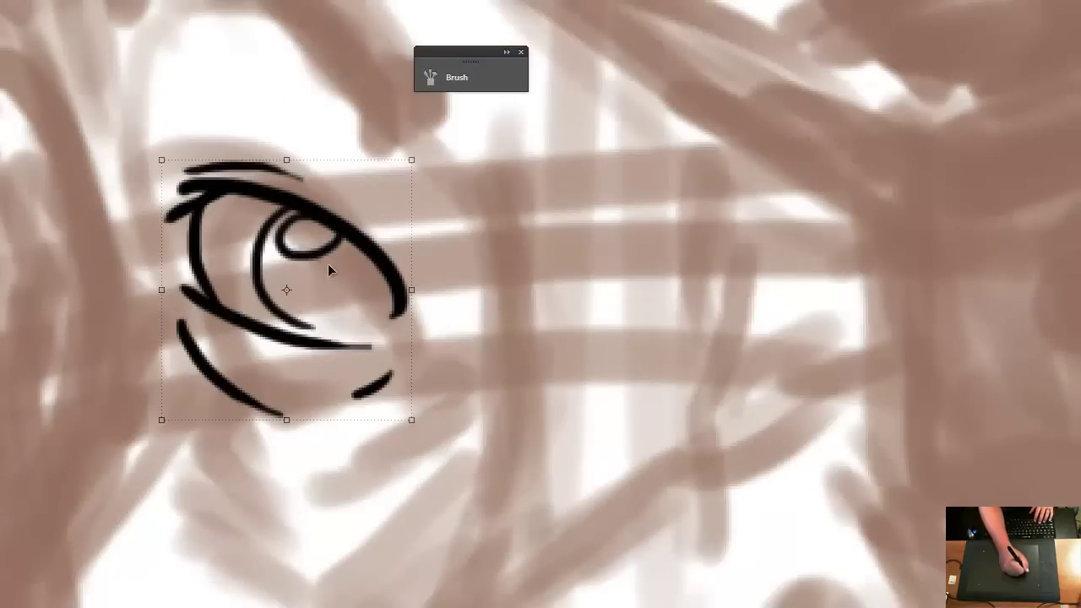
key(Escape)
mouse_move(324, 254)
mouse_down()
mouse_move(386, 269)
mouse_move(355, 265)
mouse_move(364, 249)
mouse_move(352, 263)
mouse_move(333, 249)
mouse_move(358, 252)
mouse_move(337, 266)
mouse_up()
key(ctrl+z)
key(z)
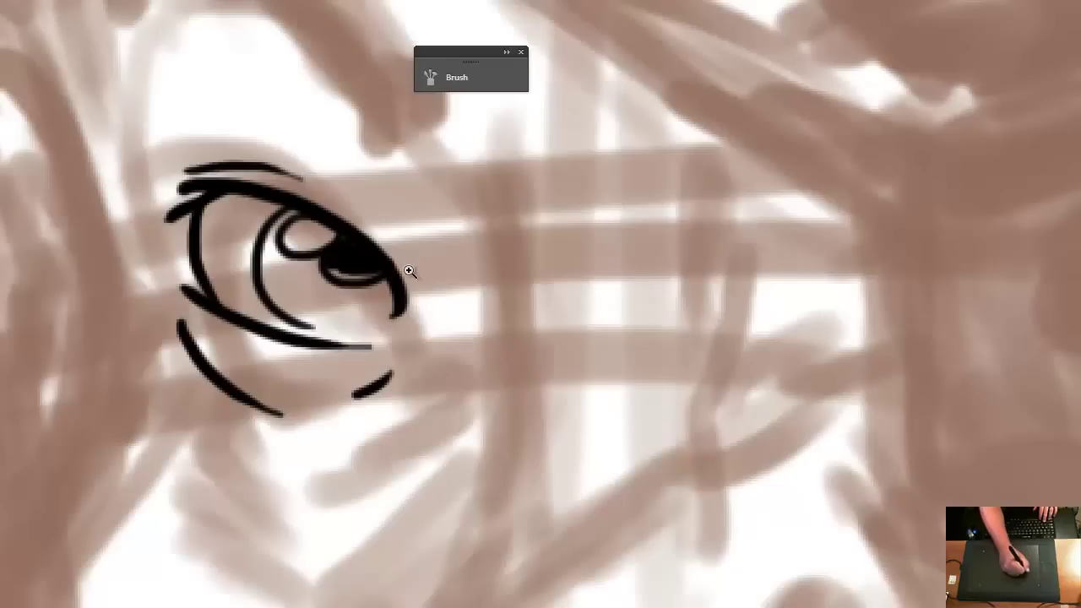
key(super)
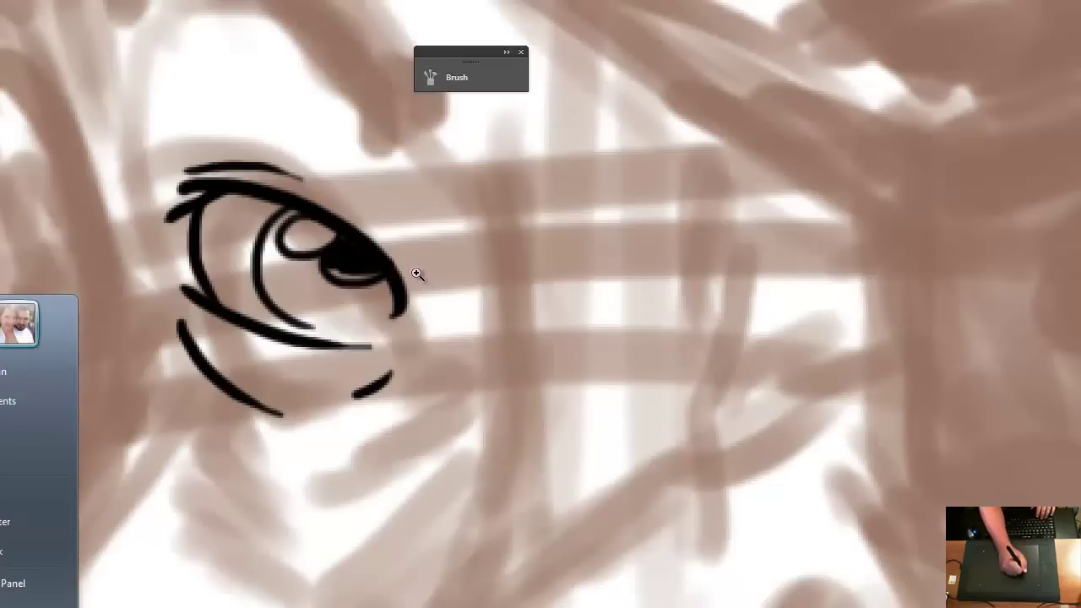
text(z)
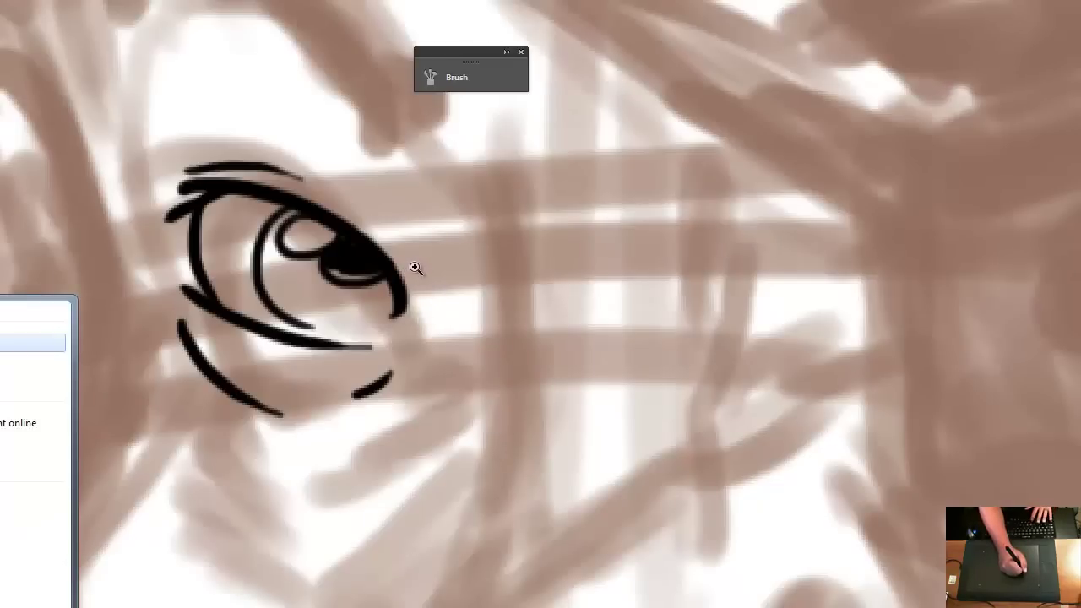
text(z)
key(Escape)
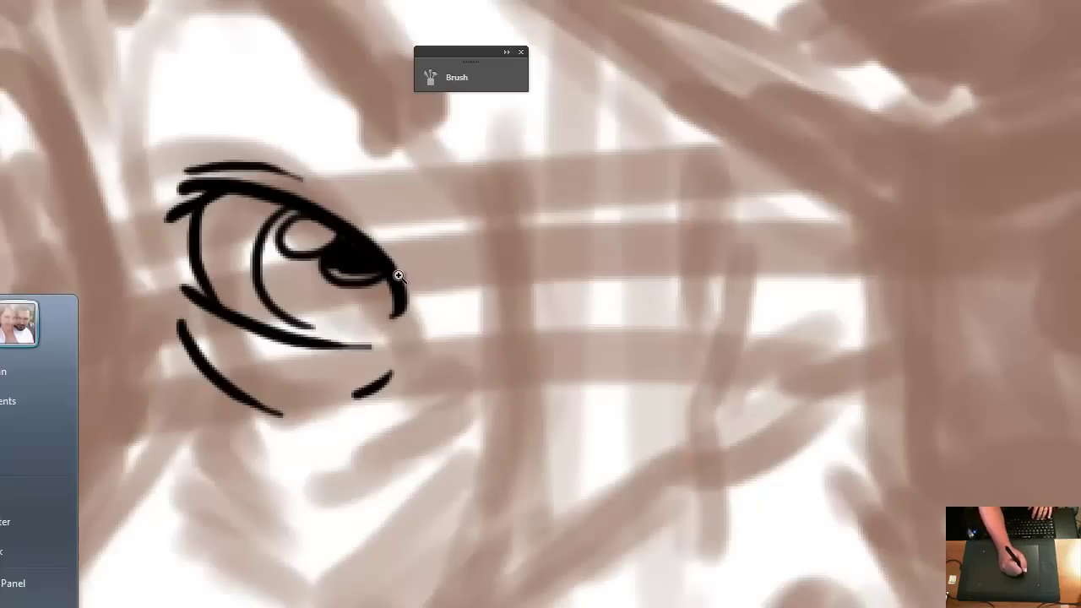
key(Escape)
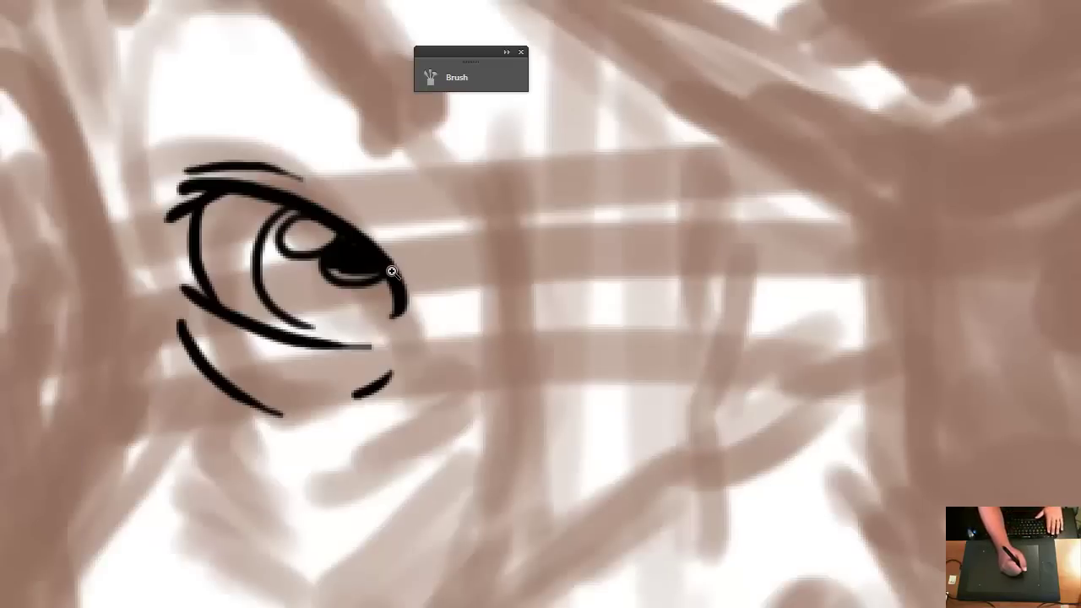
key(super)
key(super)
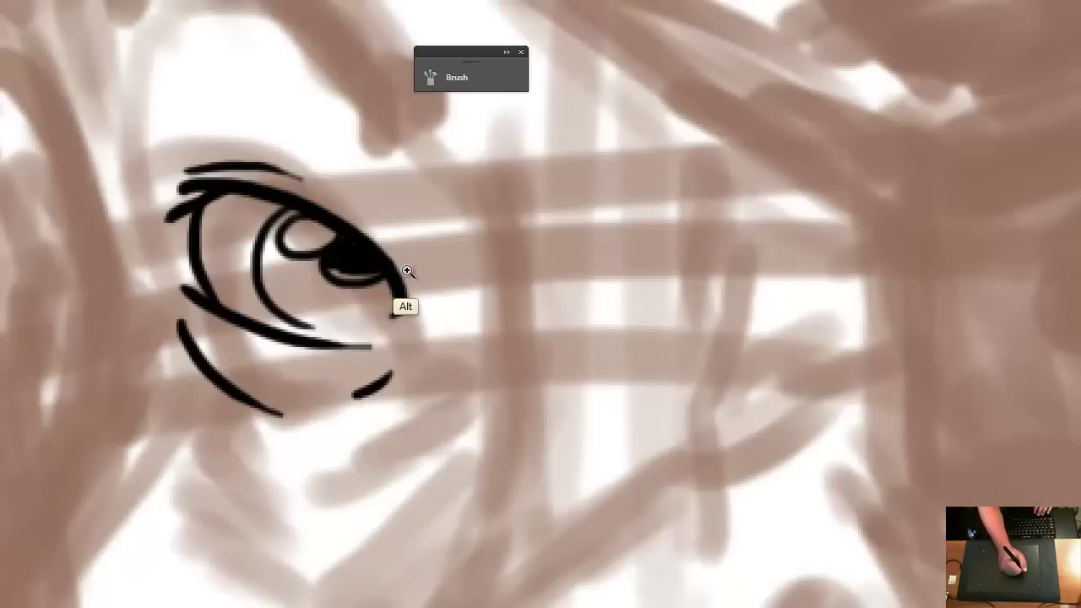
key(super)
key(ctrl)
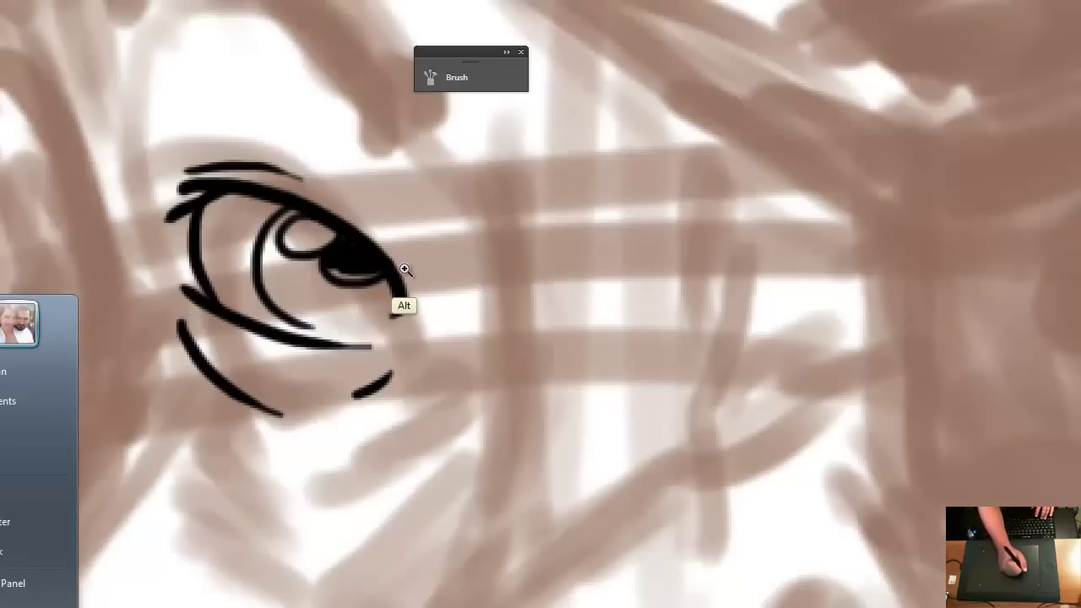
key(super)
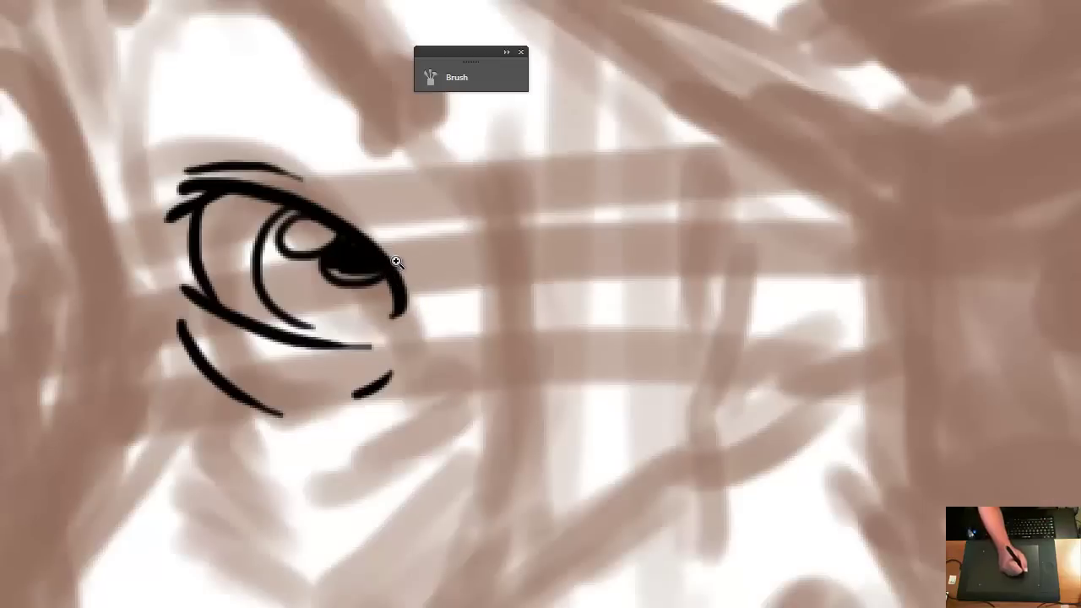
Enlarge the brush for inking the face contour at the temple beside the uncovered eye
ctrl+alt+click(434, 288)
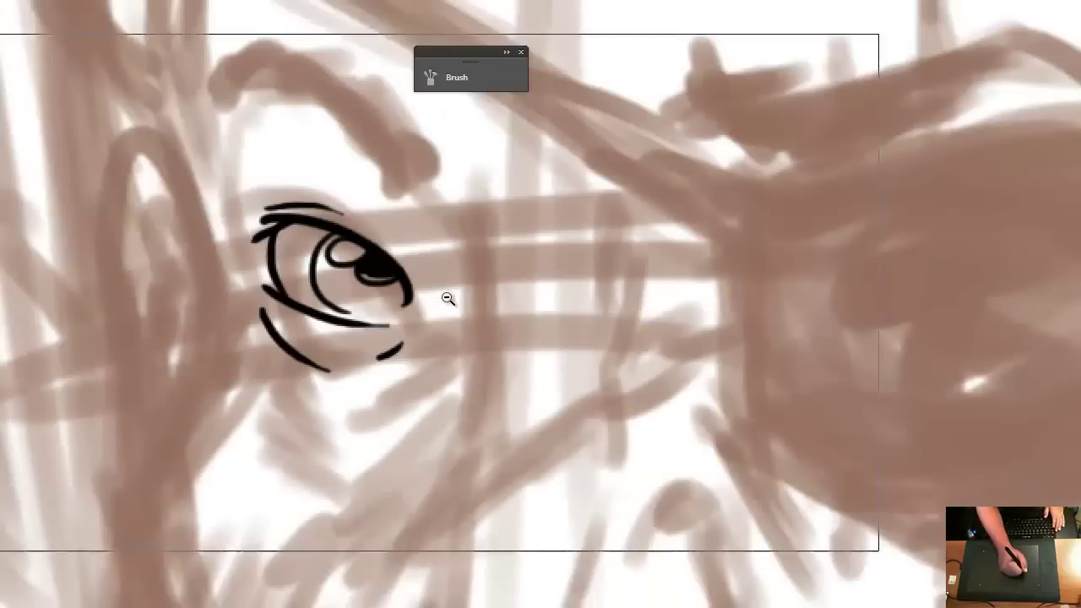
ctrl+alt+click(447, 299)
drag(475, 306, 540, 349)
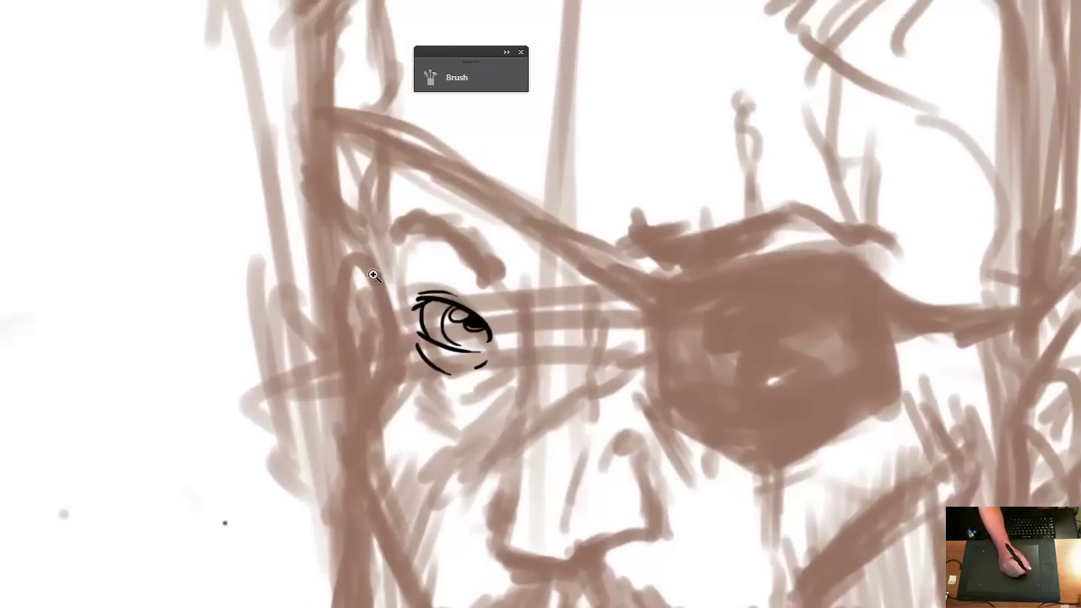
ctrl+click(374, 276)
ctrl+click(403, 296)
drag(403, 292, 406, 356)
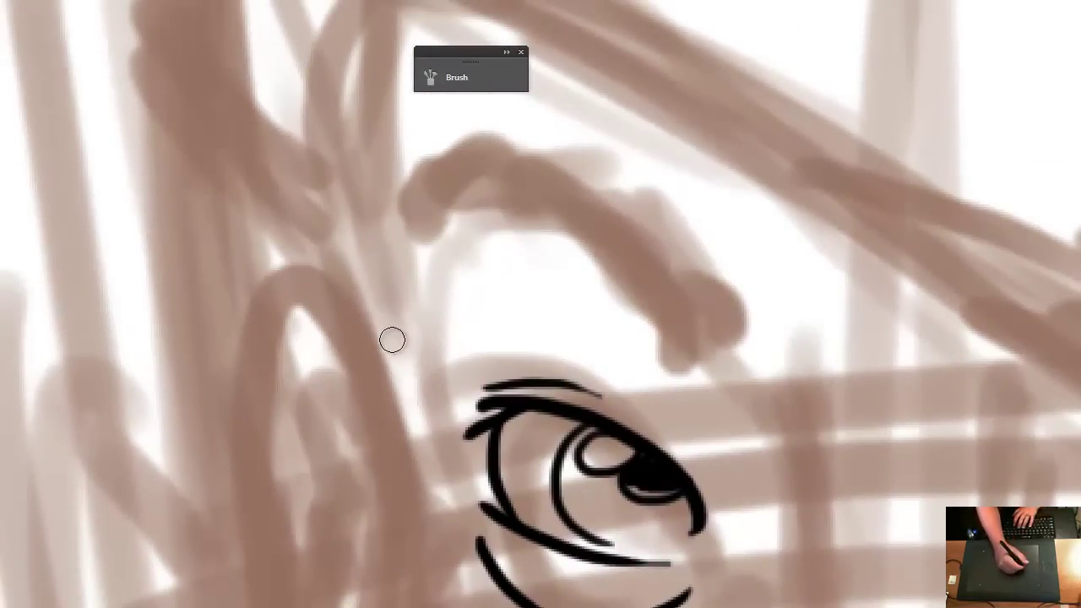
key(bracketright)
key(bracketright)
key(bracketleft)
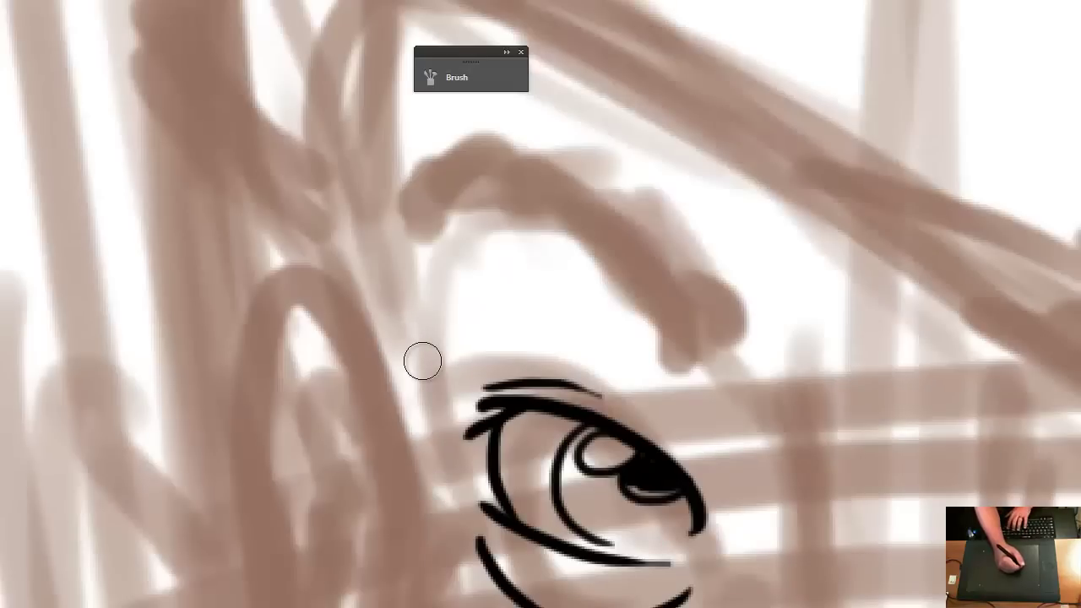
Try to ink the temple contour as one long stroke from above the ear down towards the outer eye corner
drag(305, 139, 431, 505)
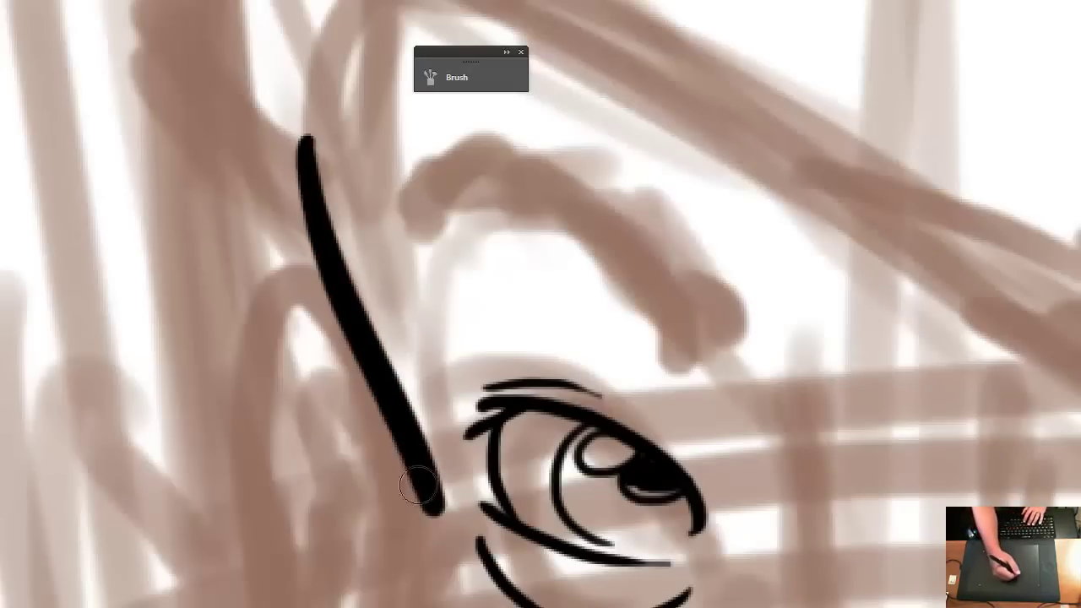
key(ctrl+z)
mouse_move(311, 108)
mouse_down()
mouse_move(337, 290)
mouse_move(407, 473)
mouse_up()
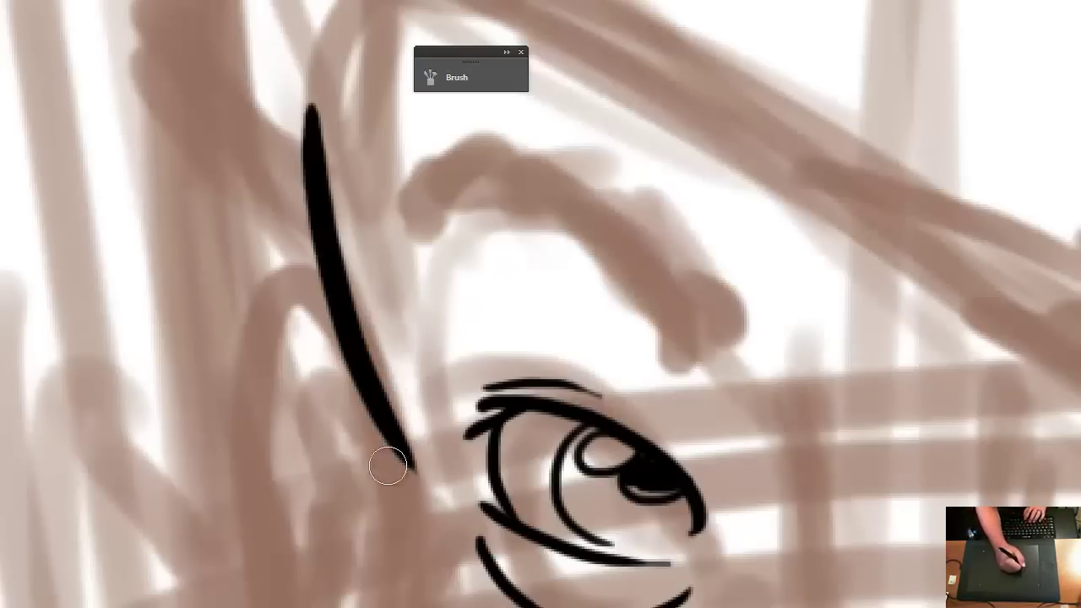
key(ctrl+z)
drag(320, 105, 429, 482)
key(ctrl+z)
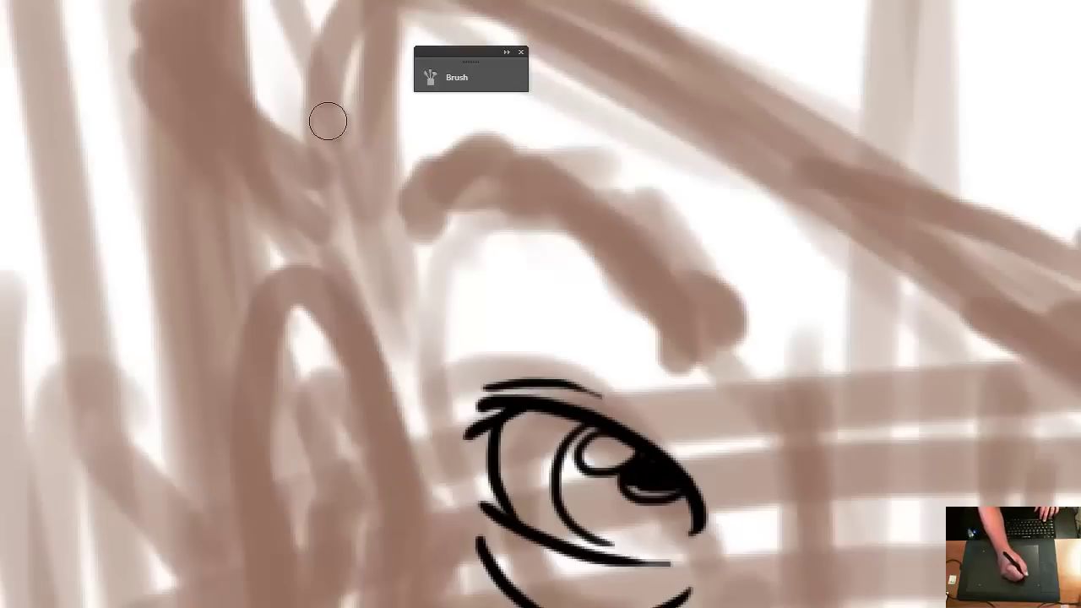
drag(327, 120, 430, 504)
key(ctrl+z)
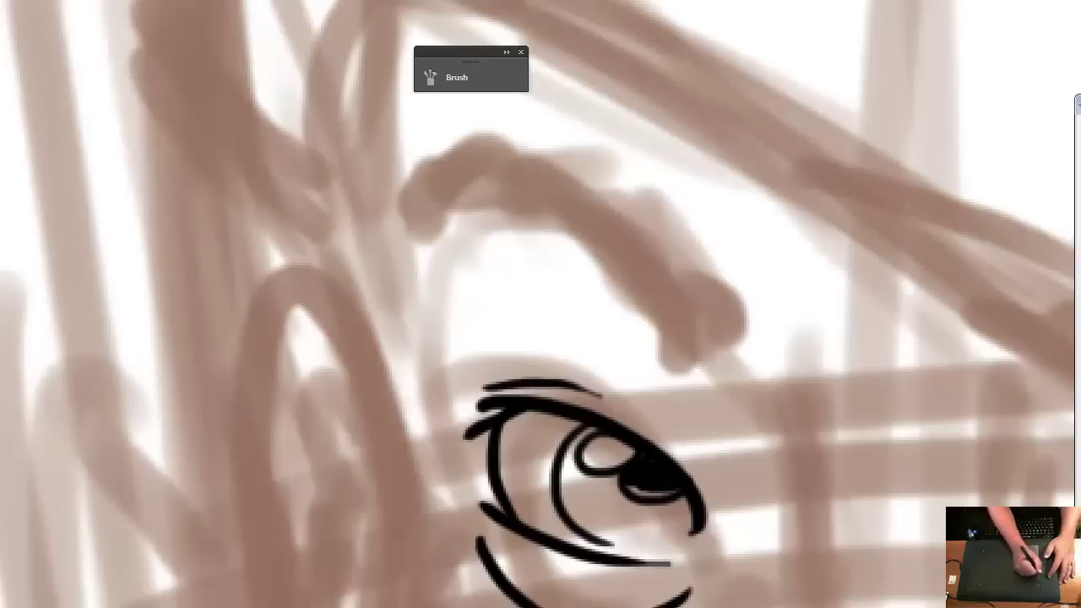
In Wacom Tablet Properties, set the Intuos5 touch grip pen's tip feel to the second-firmest level and minimize the window
drag(1080, 99, 589, 68)
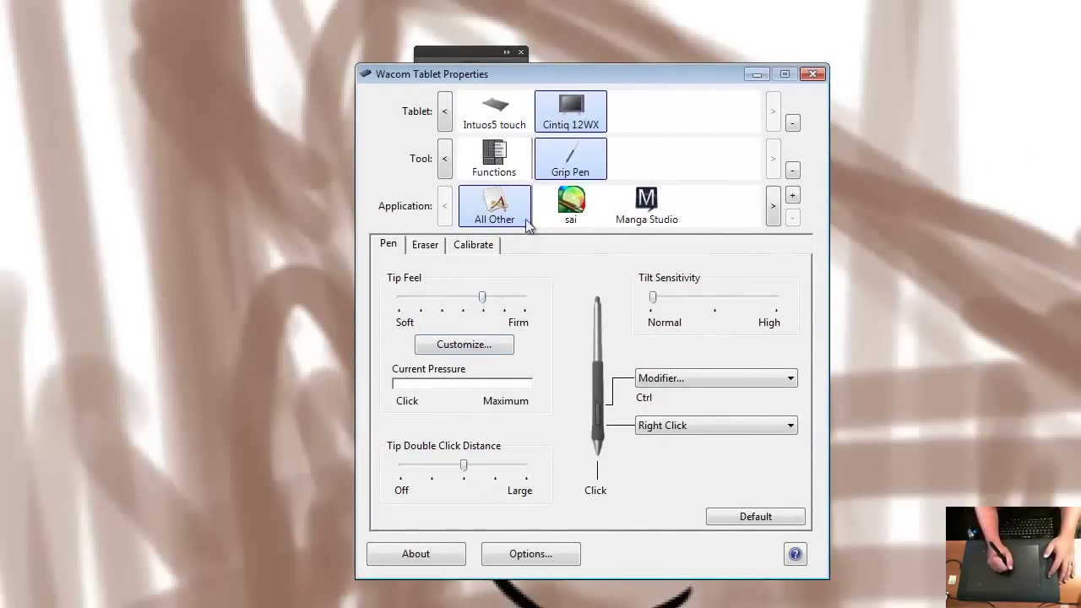
click(524, 122)
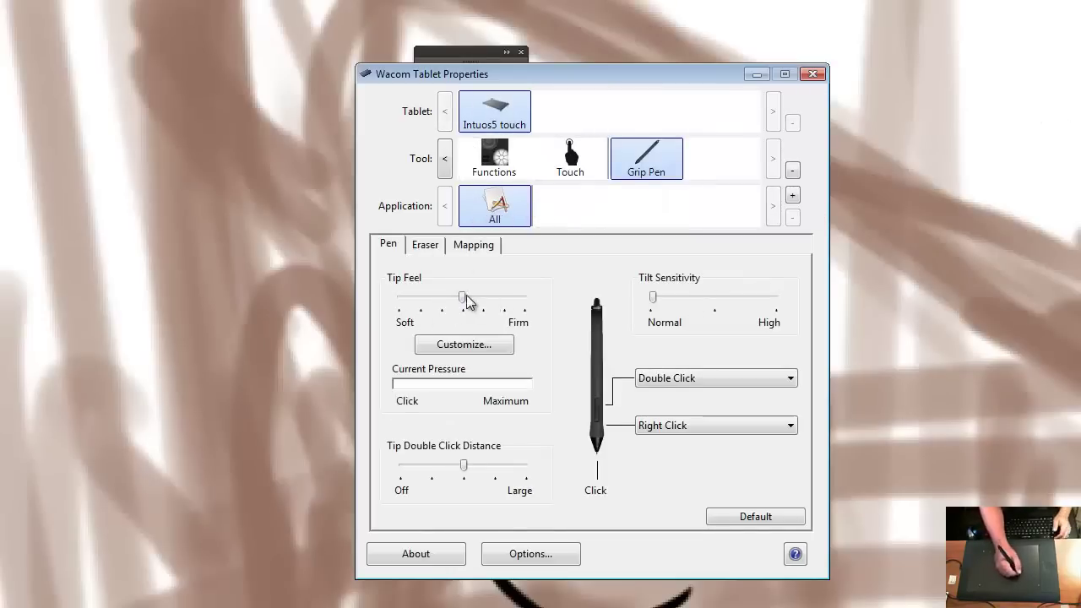
drag(461, 297, 499, 297)
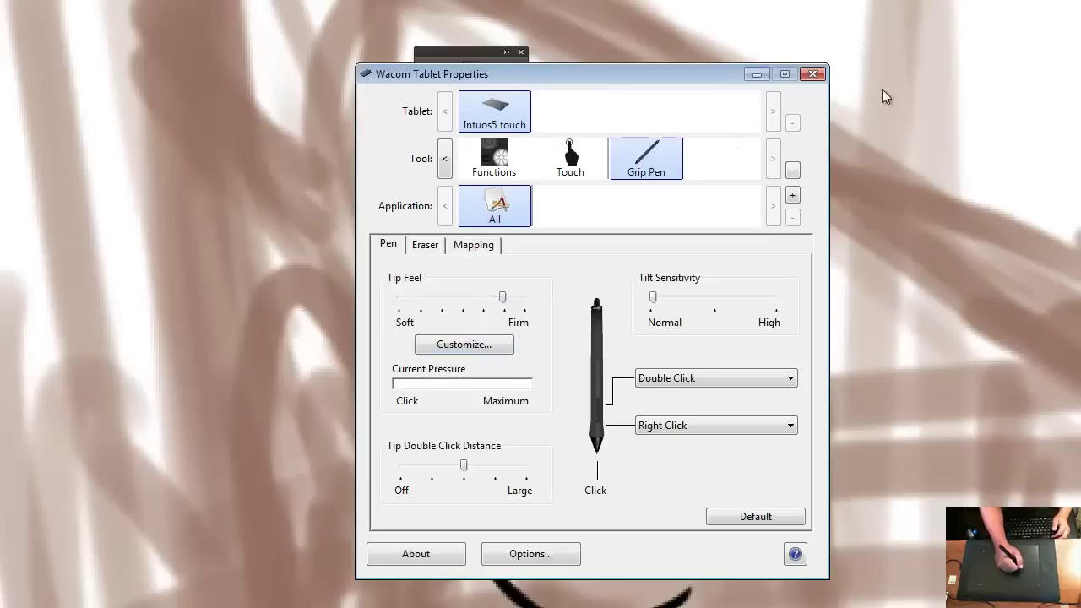
click(756, 74)
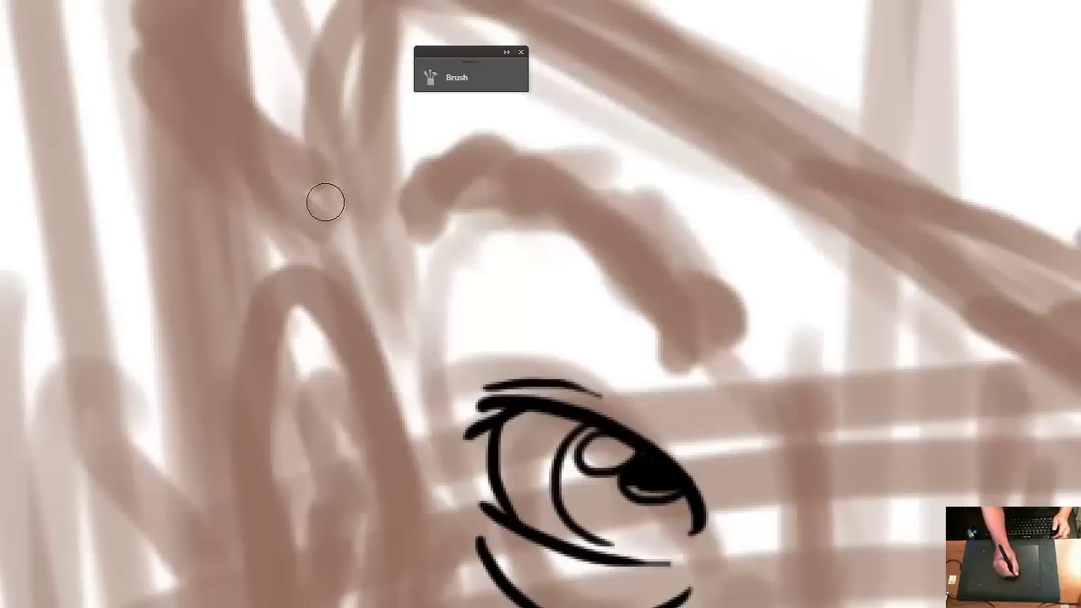
Ink a tapering contour stroke down the temple beside the eye, thicker in the middle, redrawing it until it fits
drag(318, 133, 397, 466)
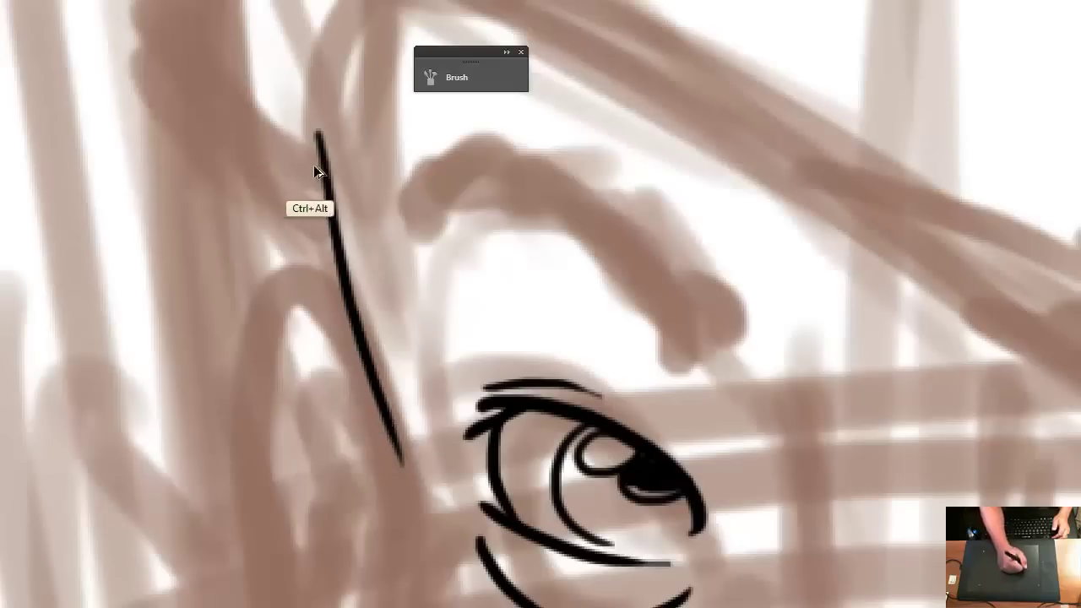
key(ctrl+z)
drag(309, 111, 369, 414)
key(ctrl+z)
drag(310, 123, 447, 488)
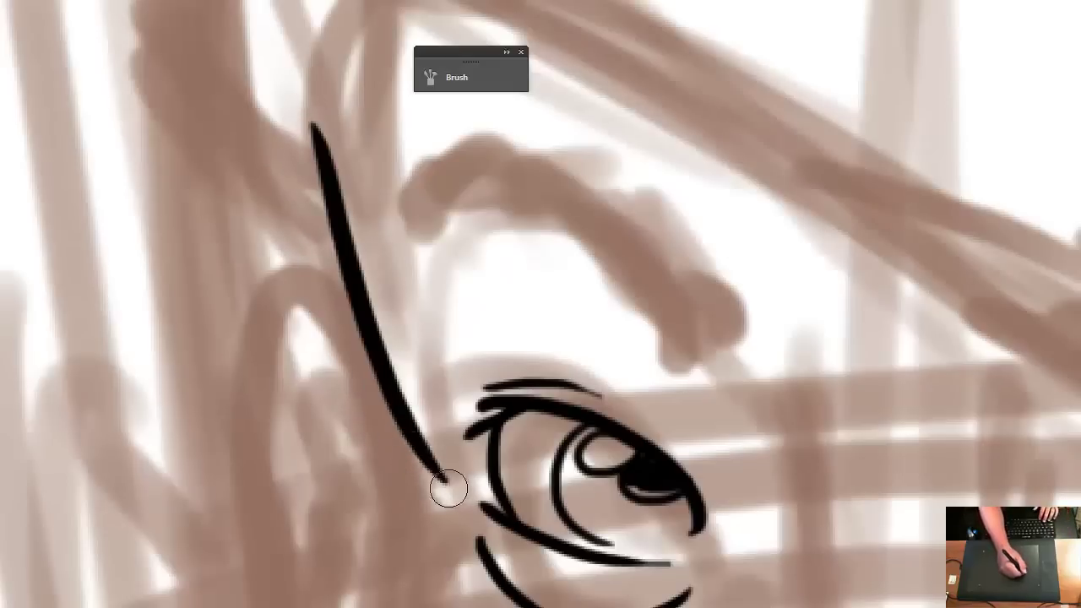
key(ctrl+z)
drag(321, 116, 422, 480)
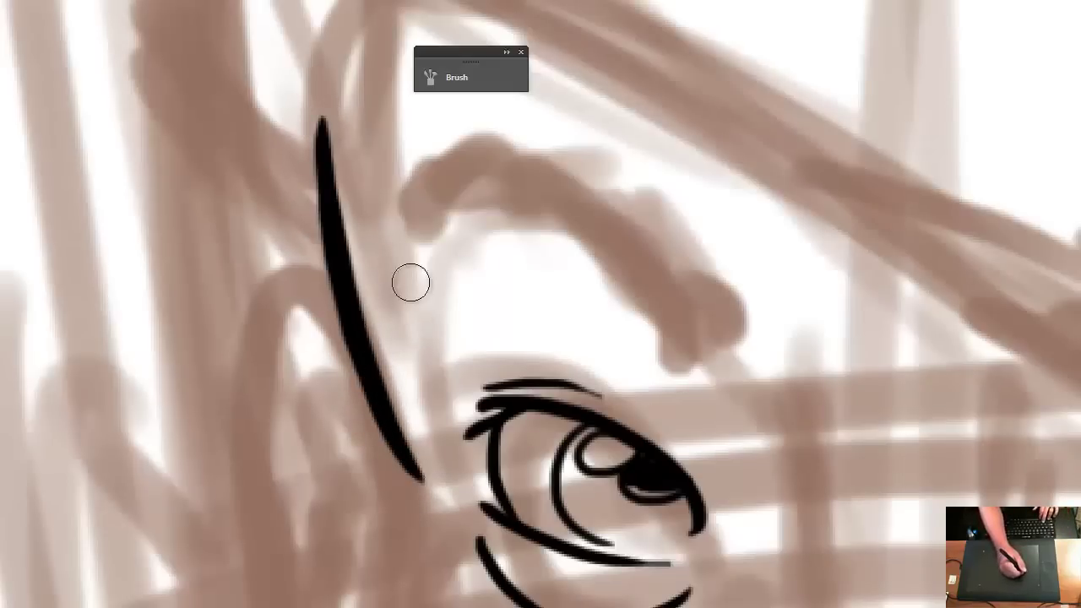
mouse_move(508, 437)
mouse_down()
mouse_move(620, 279)
mouse_move(600, 390)
mouse_up()
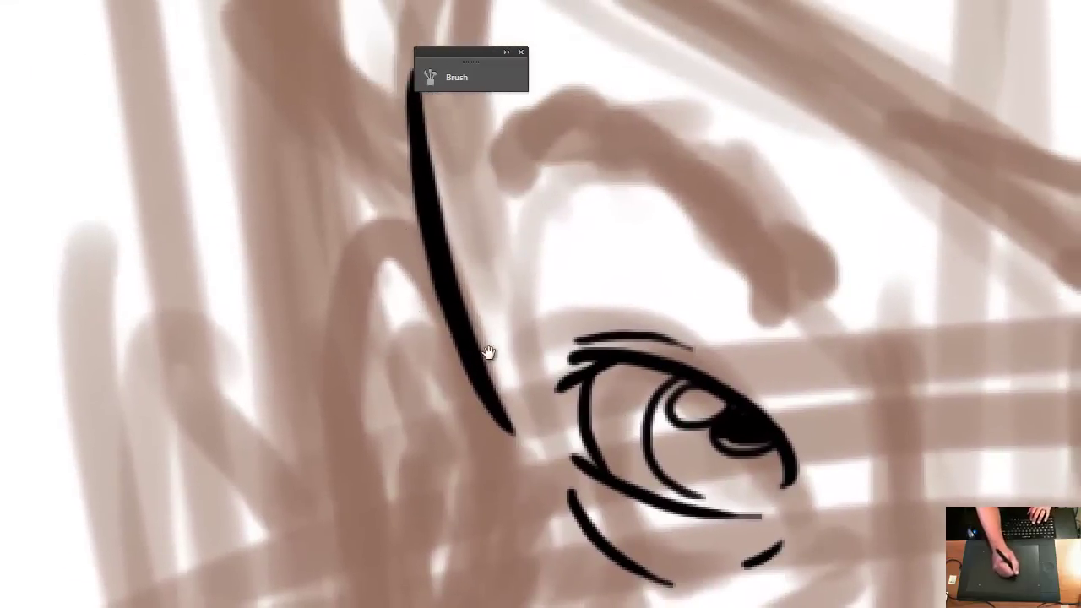
Try to ink the ear's outer contour from the temple line over the top and down to the lobe
drag(488, 353, 534, 277)
drag(477, 207, 376, 500)
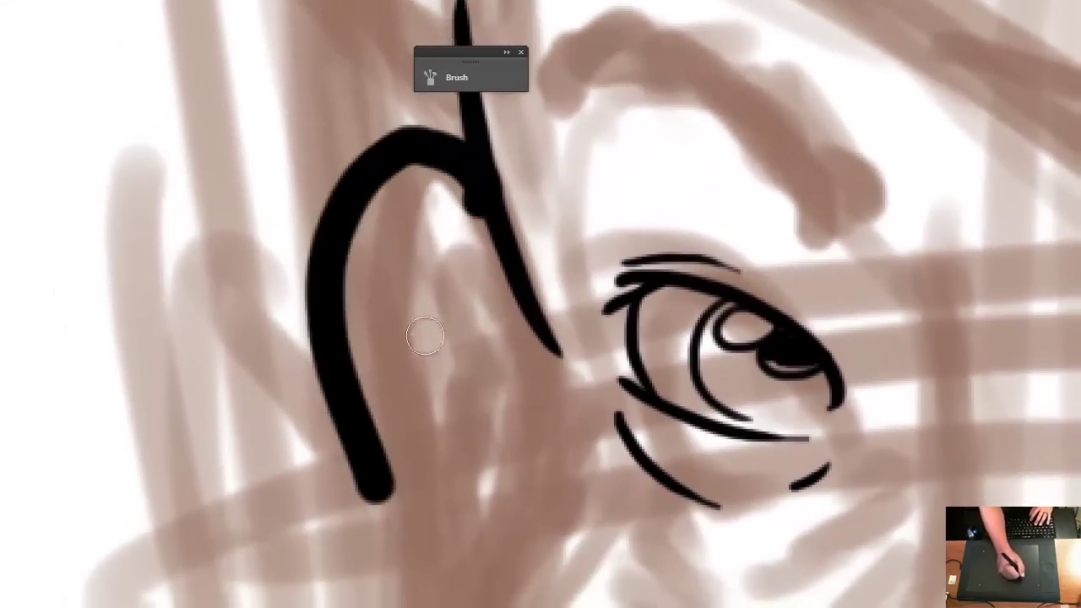
key(ctrl+alt+z)
mouse_move(494, 212)
mouse_down()
mouse_move(451, 169)
mouse_move(394, 178)
mouse_move(367, 278)
mouse_move(410, 554)
mouse_move(420, 574)
mouse_move(480, 598)
mouse_up()
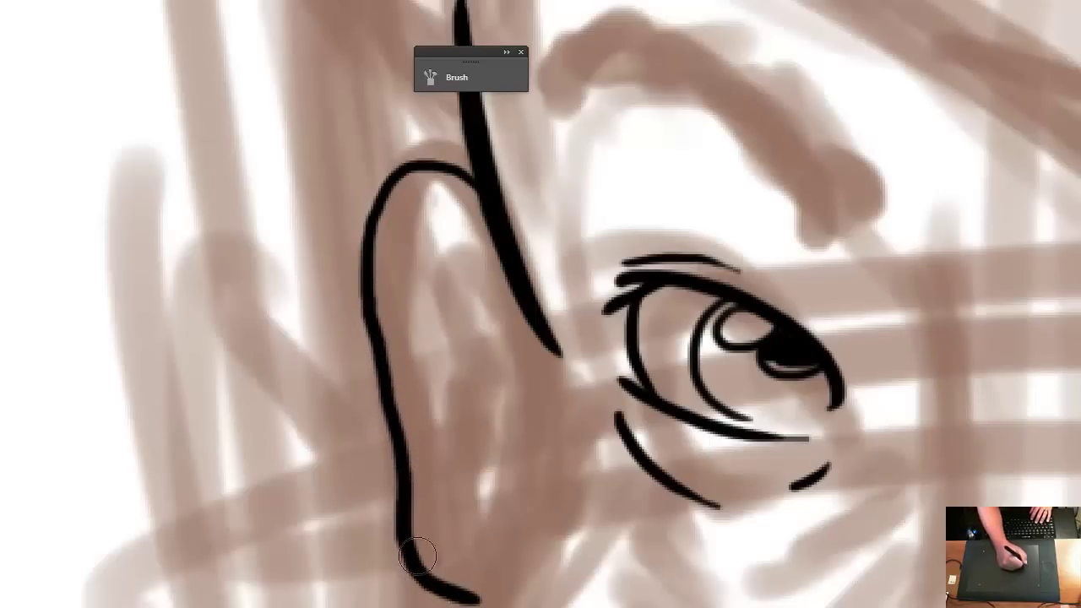
Test the pen pressure with rough loops over the lower ear, and undo the loops together with the ear contour
mouse_move(346, 390)
mouse_down()
mouse_move(437, 420)
mouse_move(387, 387)
mouse_up()
drag(417, 550, 426, 504)
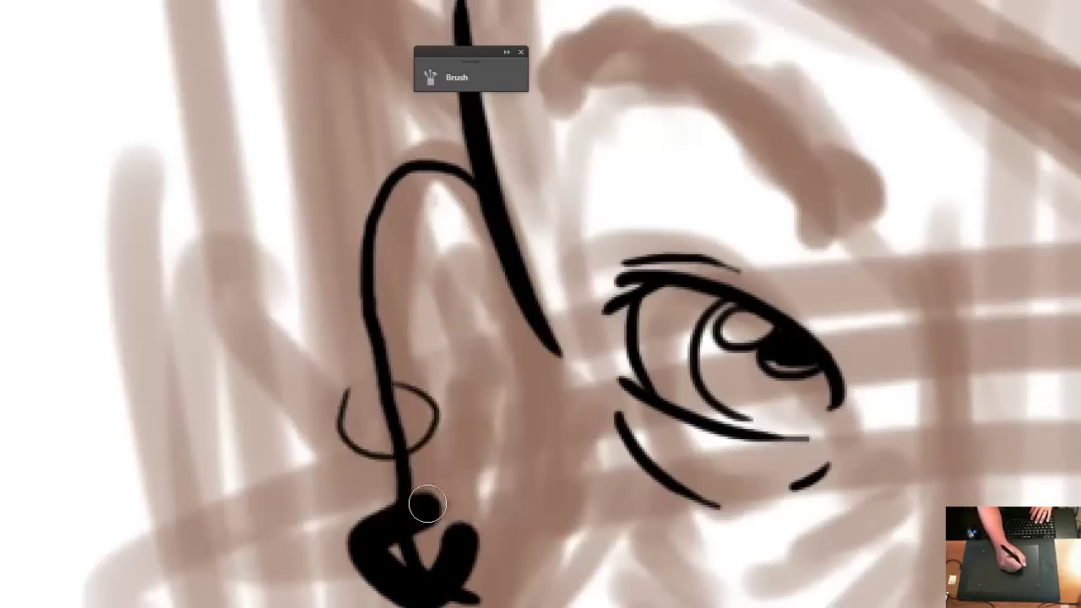
key(ctrl+z)
drag(348, 540, 396, 507)
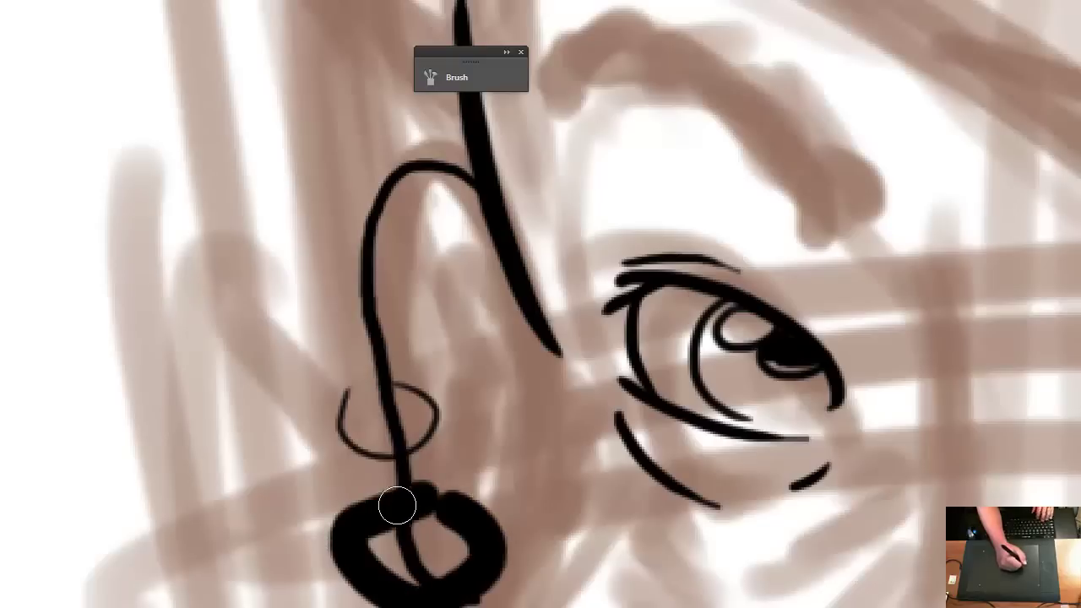
key(ctrl+alt+z)
drag(412, 191, 352, 278)
key(ctrl+alt+z)
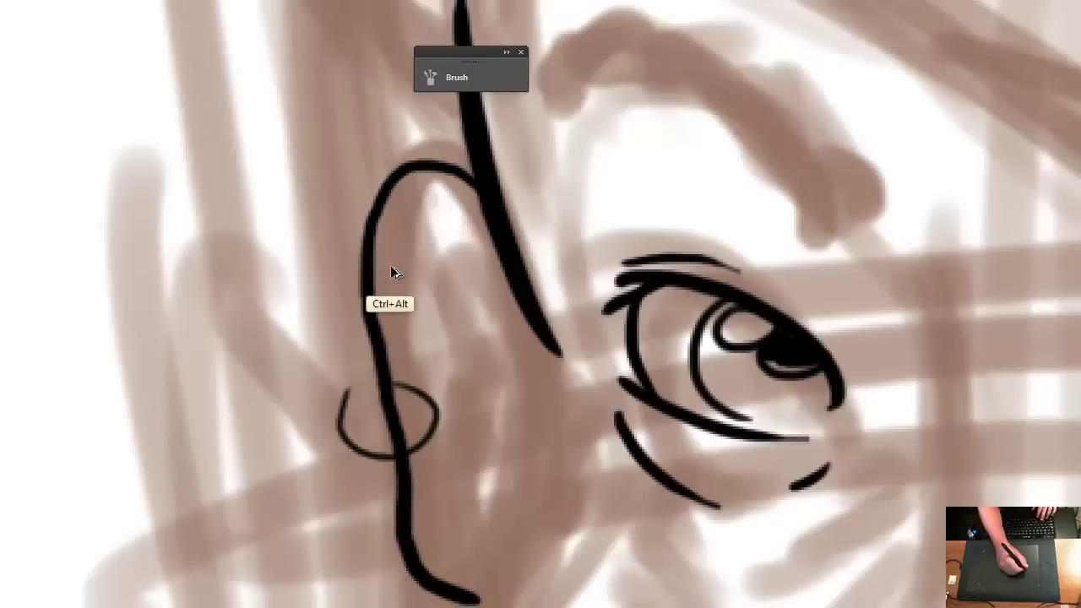
key(ctrl+alt+z)
key(ctrl+alt+z)
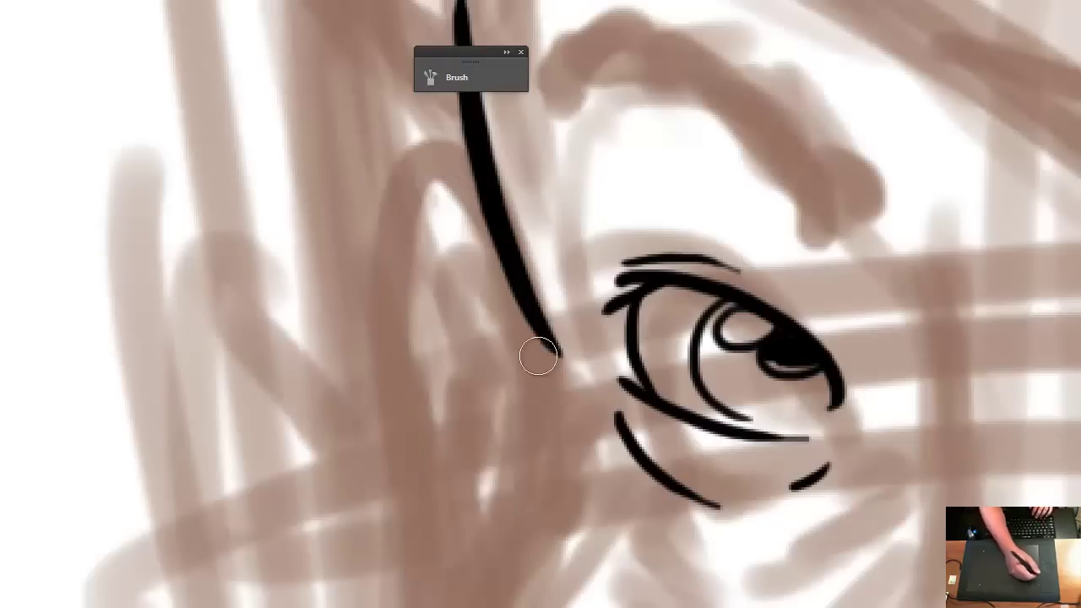
drag(469, 164, 326, 229)
key(ctrl+alt+z)
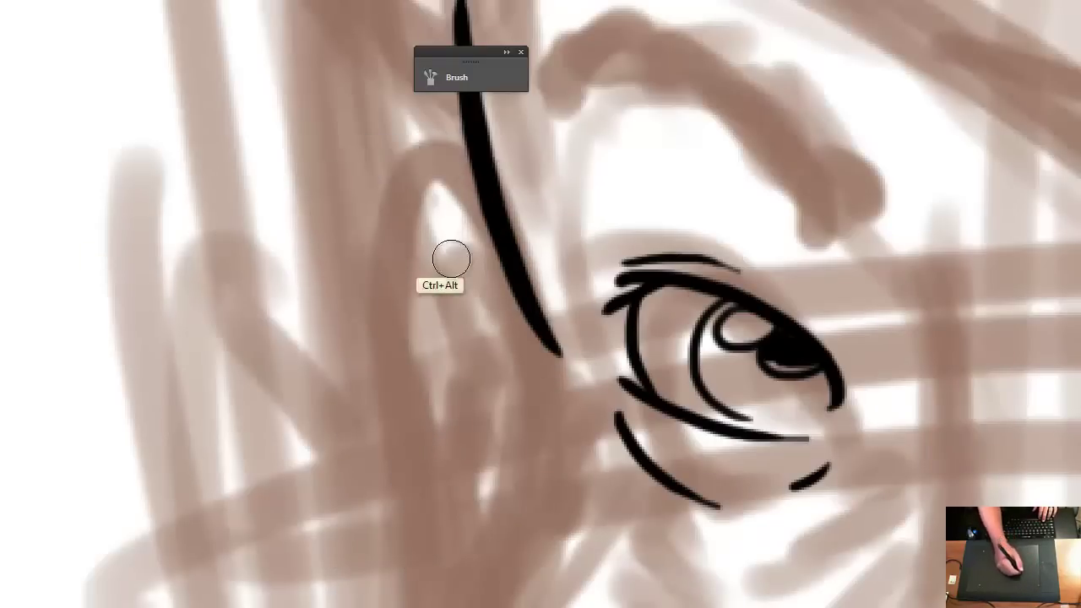
mouse_move(396, 295)
mouse_down()
mouse_move(339, 373)
mouse_move(432, 389)
mouse_move(378, 389)
mouse_move(232, 309)
mouse_up()
key(ctrl+alt+z)
key(ctrl+alt+z)
key(ctrl+alt+z)
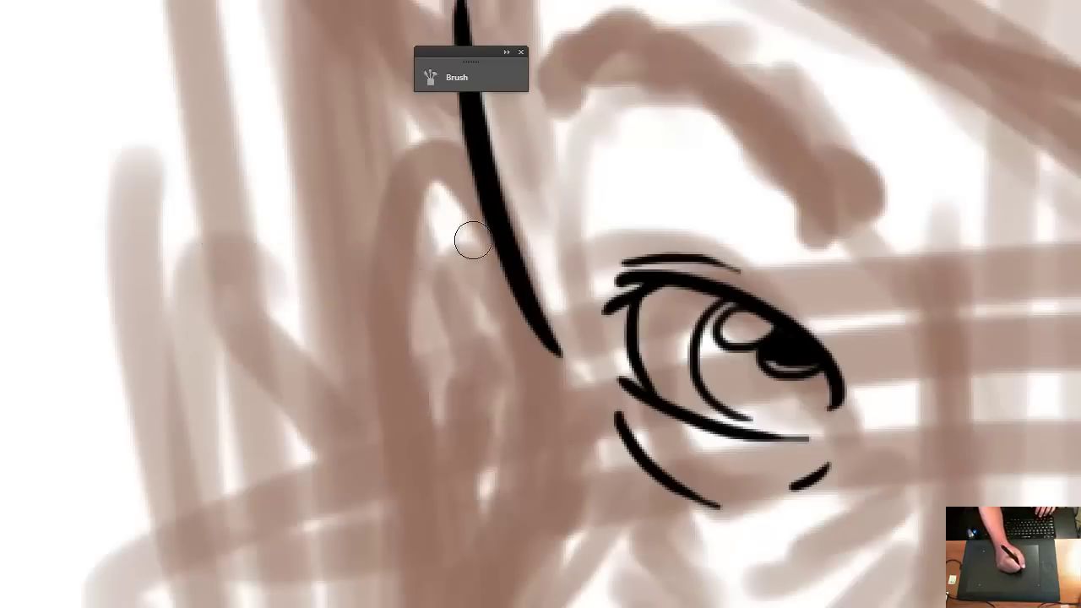
drag(496, 211, 421, 163)
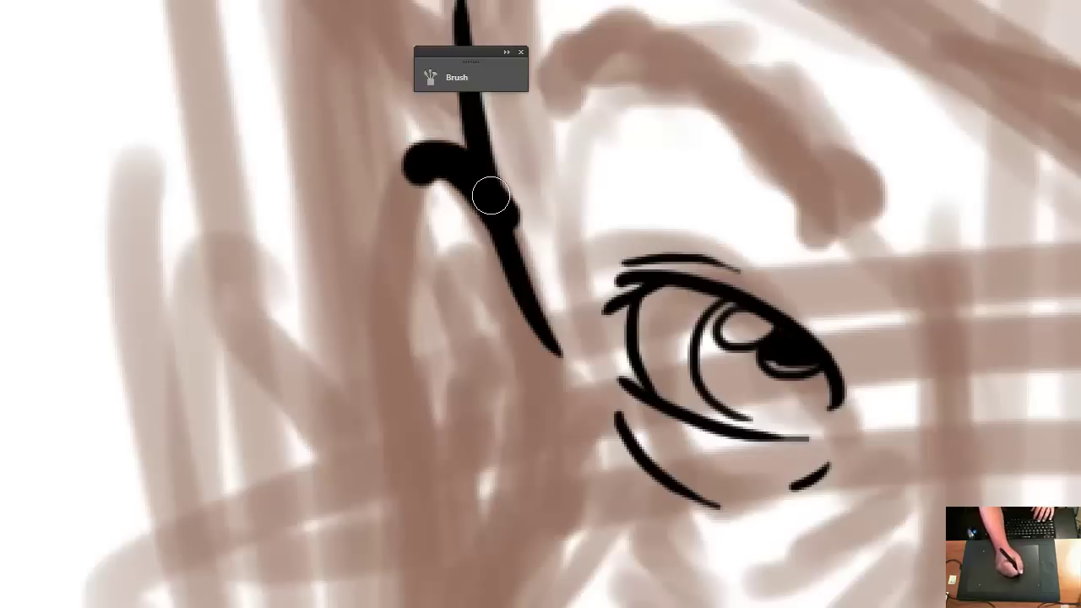
key(ctrl+alt+z)
Ink the ear's outer contour thickly from the temple line over the top, down the back edge and around the lobe
mouse_move(483, 191)
mouse_down()
mouse_move(335, 255)
mouse_move(390, 448)
mouse_up()
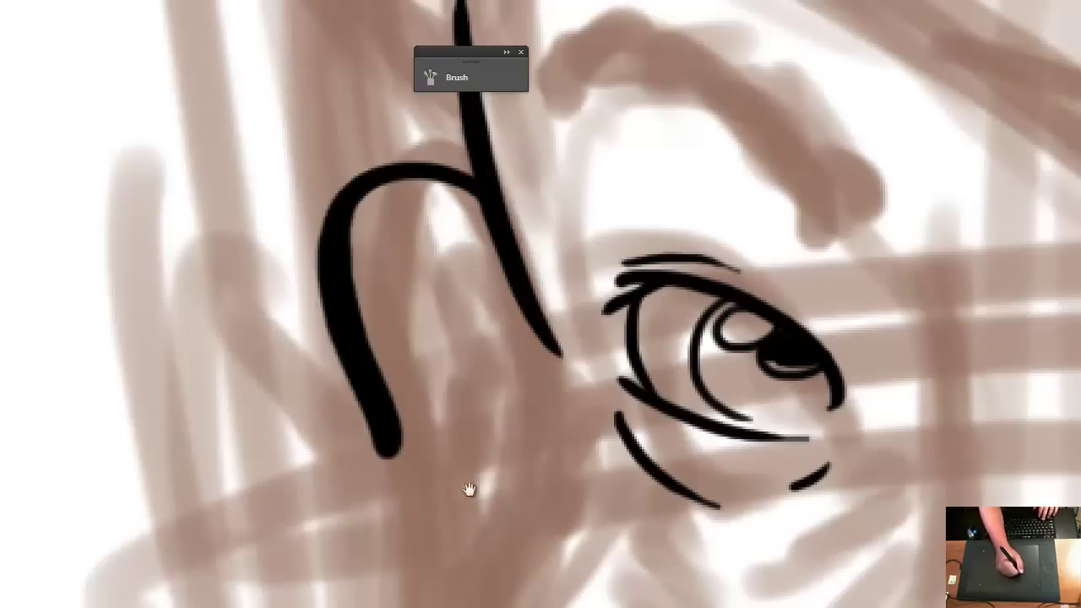
drag(468, 490, 313, 231)
drag(253, 185, 328, 354)
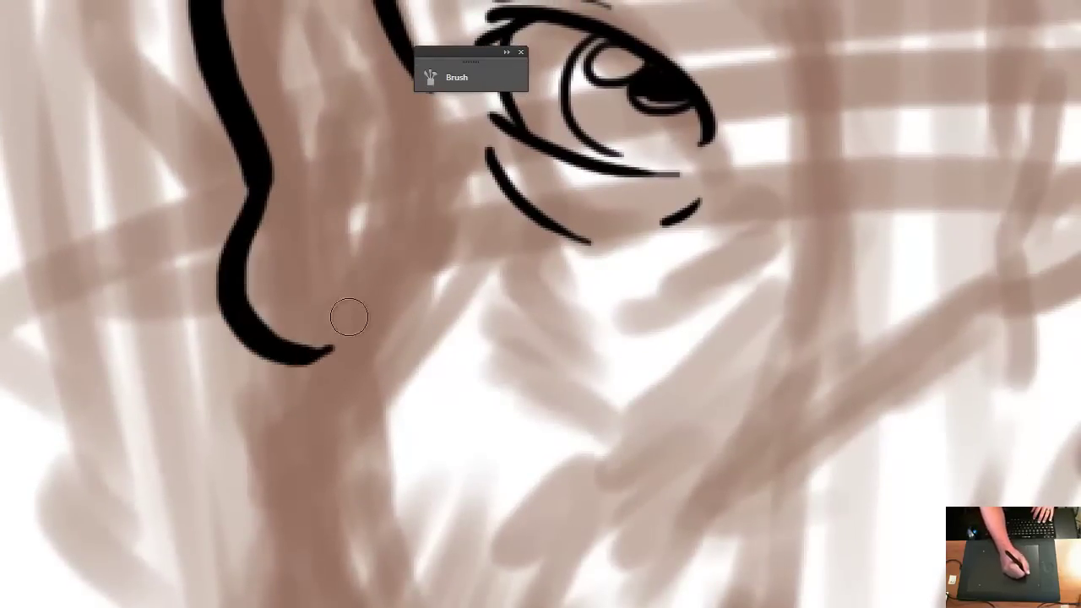
Try to ink the side of the face downwards from the lower end of the temple line
drag(350, 313, 346, 523)
mouse_move(278, 239)
mouse_down()
mouse_move(384, 448)
mouse_move(458, 271)
mouse_up()
key(ctrl+alt+z)
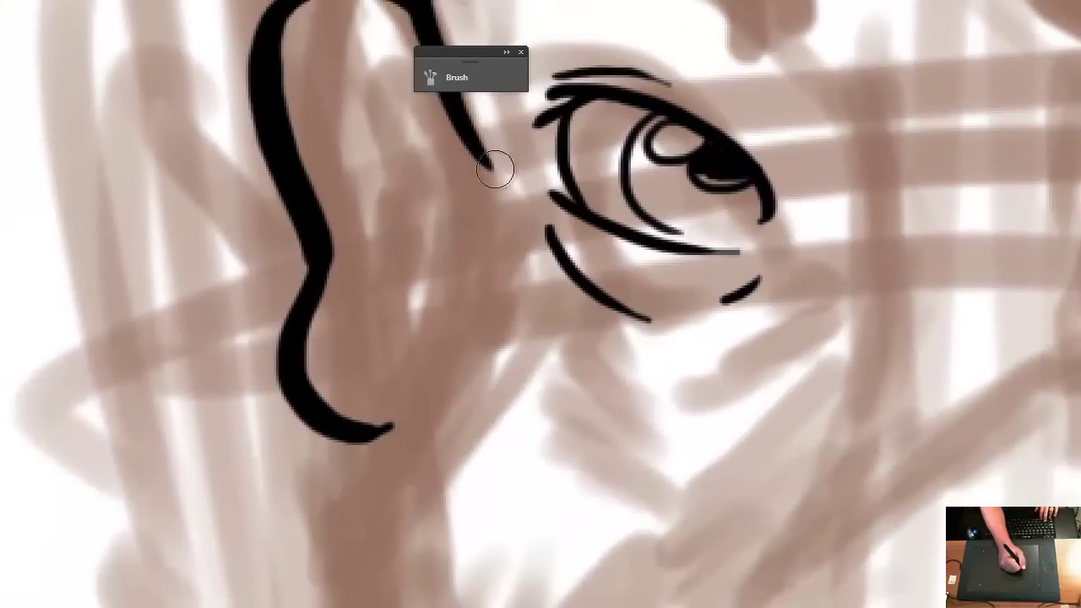
drag(490, 173, 331, 579)
key(ctrl+alt+z)
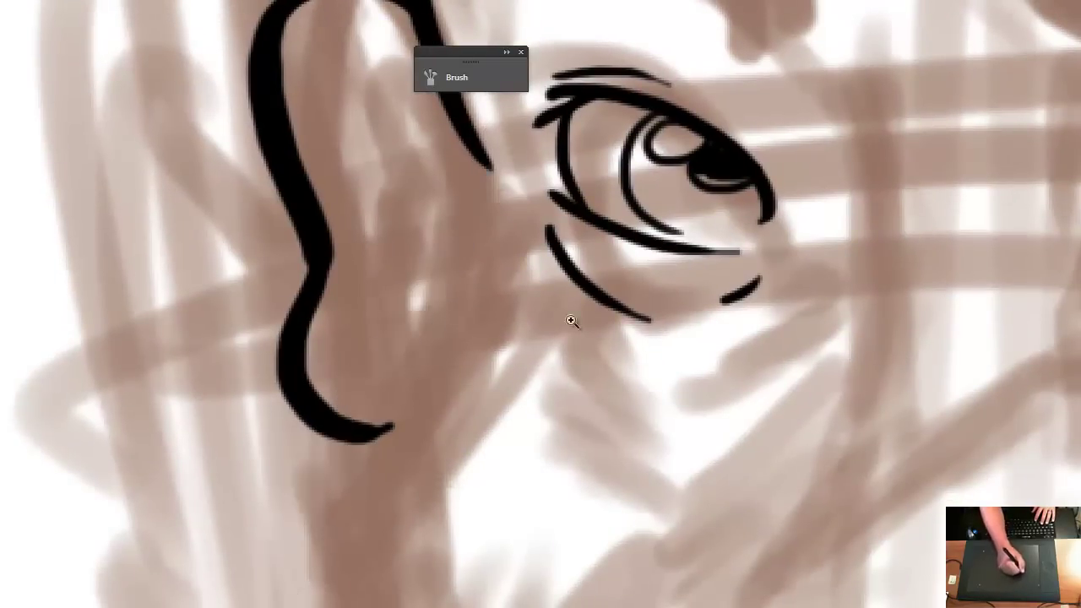
key(super)
text(z)
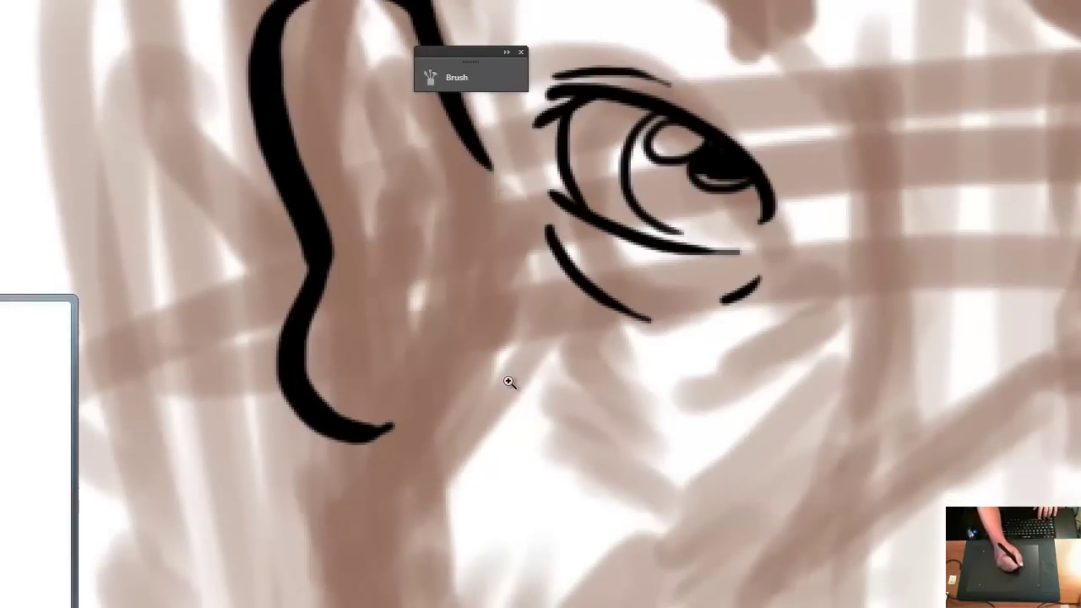
key(super)
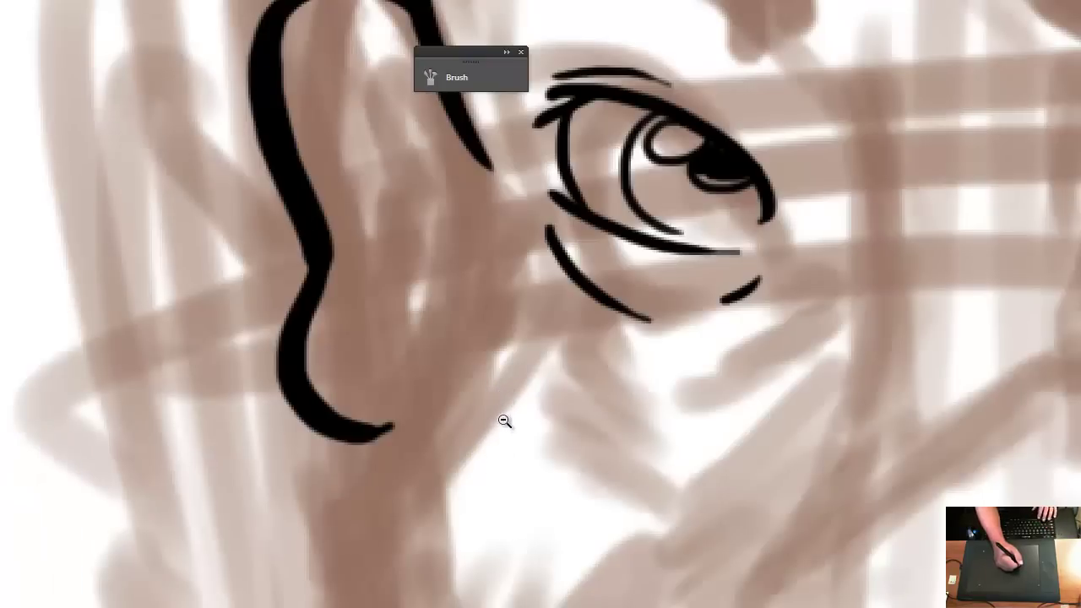
Try to ink a short crease below the inner end of the eyebrow and a long line down the nose bridge
alt+click(504, 420)
drag(516, 436, 285, 389)
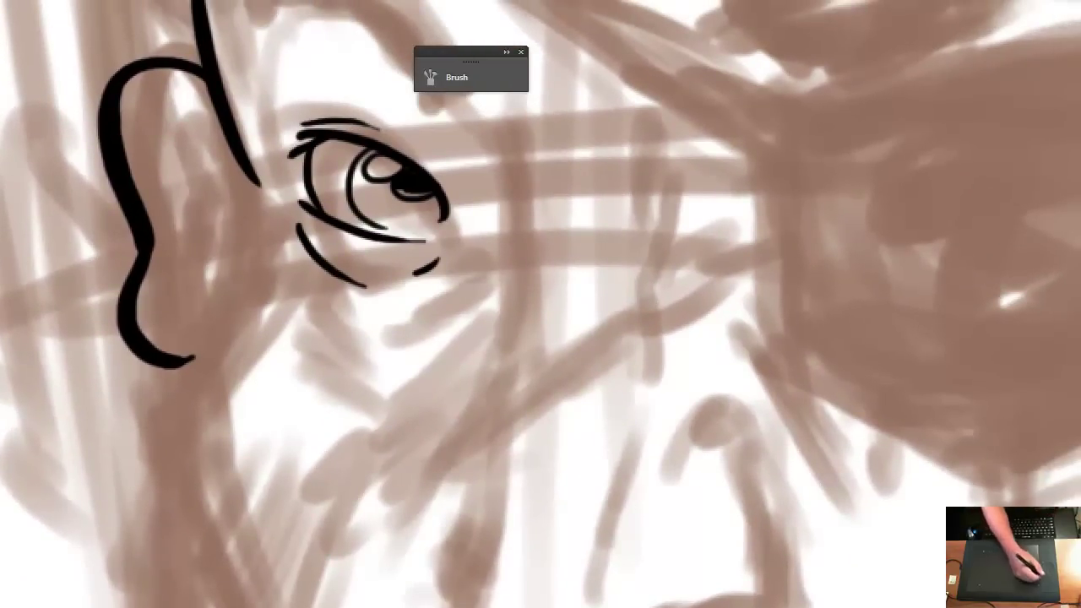
drag(518, 420, 257, 485)
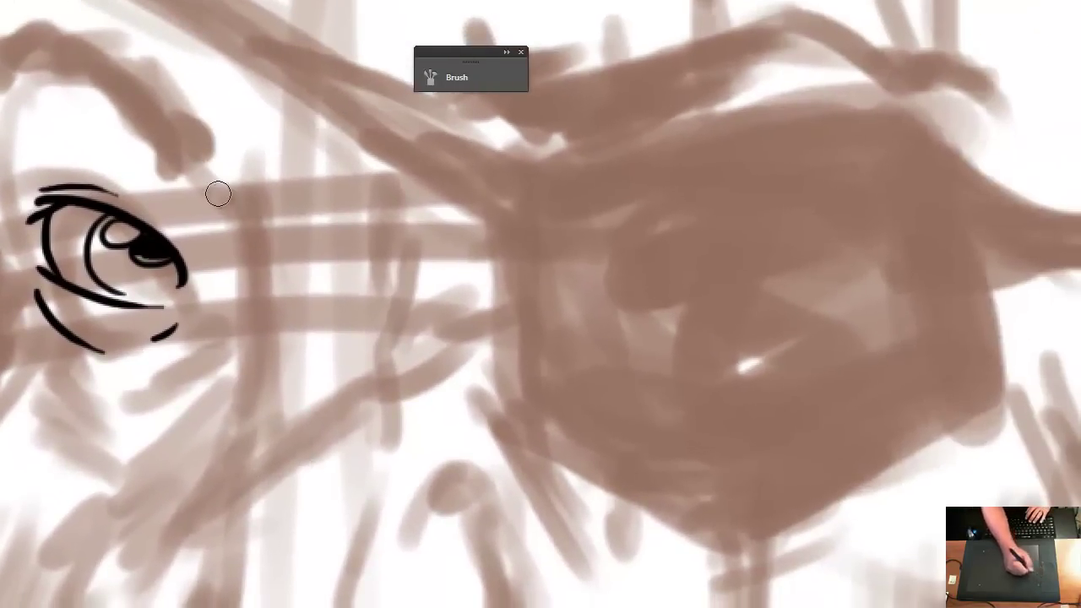
drag(206, 172, 267, 240)
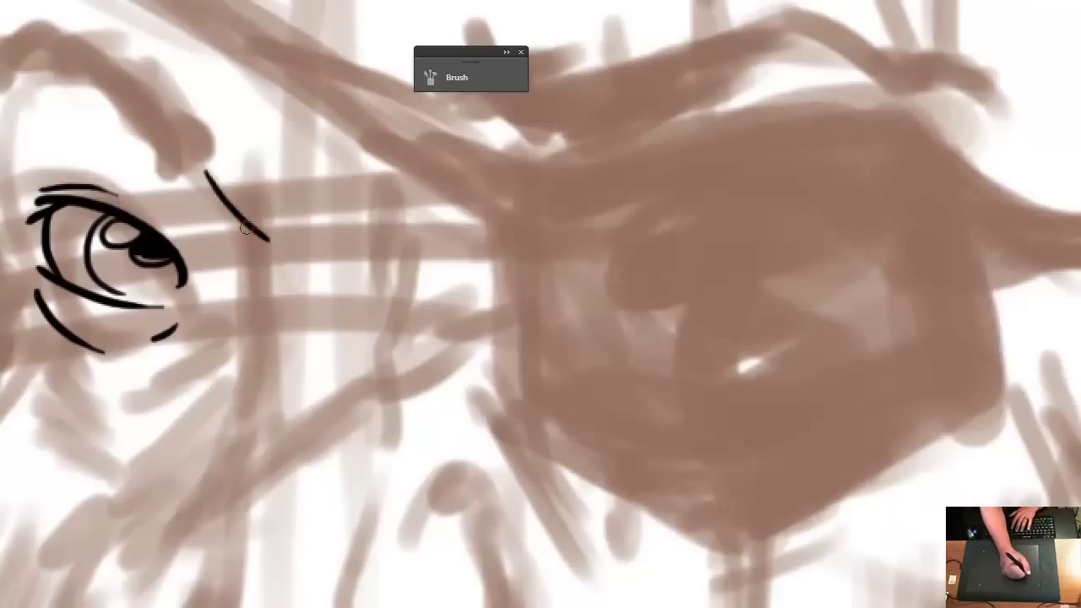
mouse_move(217, 193)
mouse_down()
mouse_move(271, 247)
mouse_move(225, 412)
mouse_move(216, 509)
mouse_up()
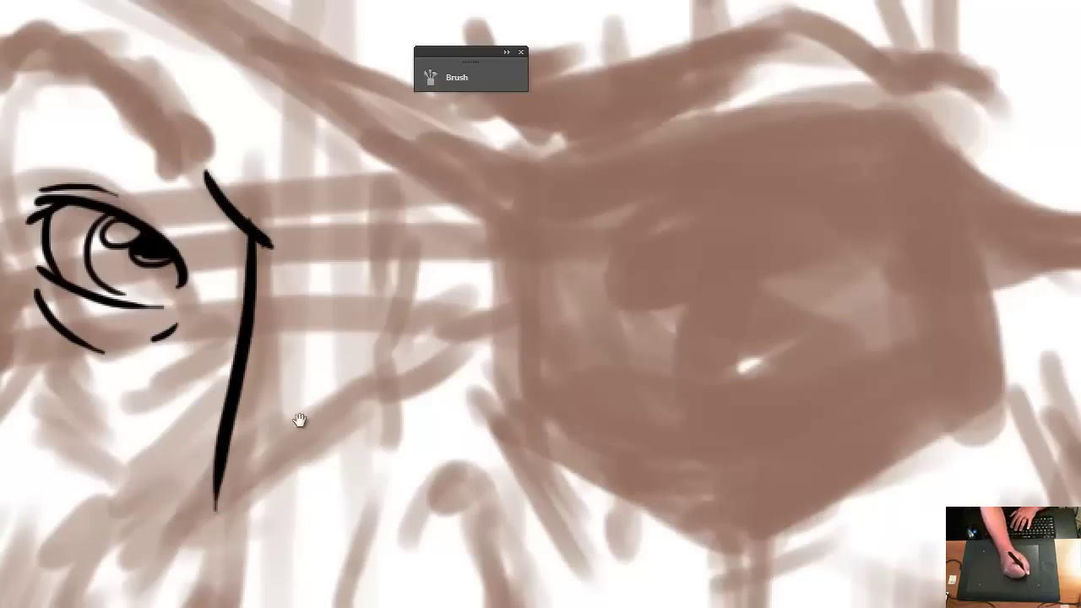
drag(299, 420, 261, 310)
key(ctrl+z)
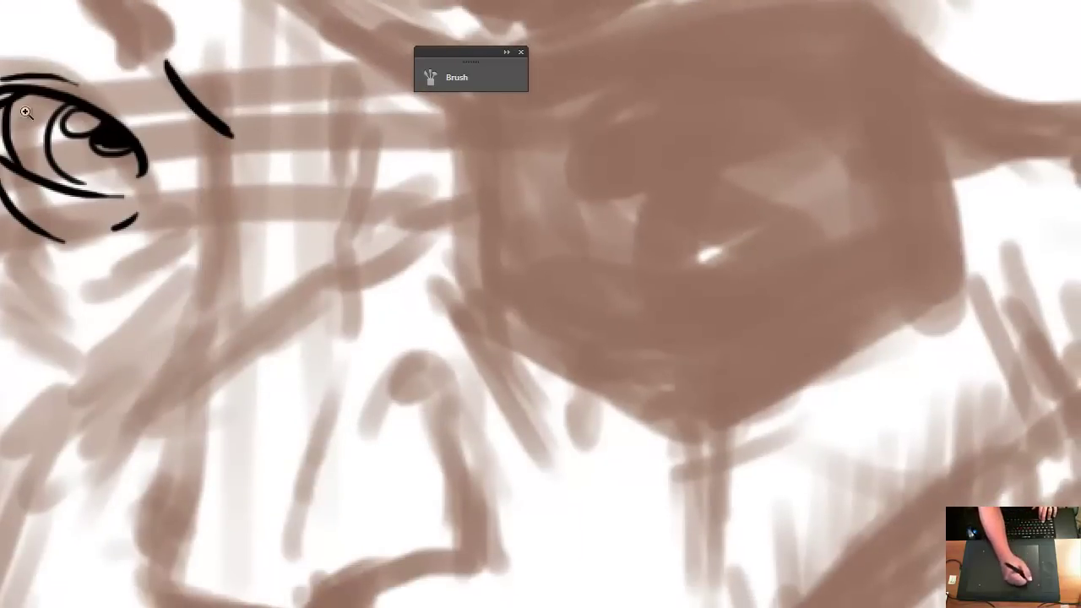
key(ctrl+z)
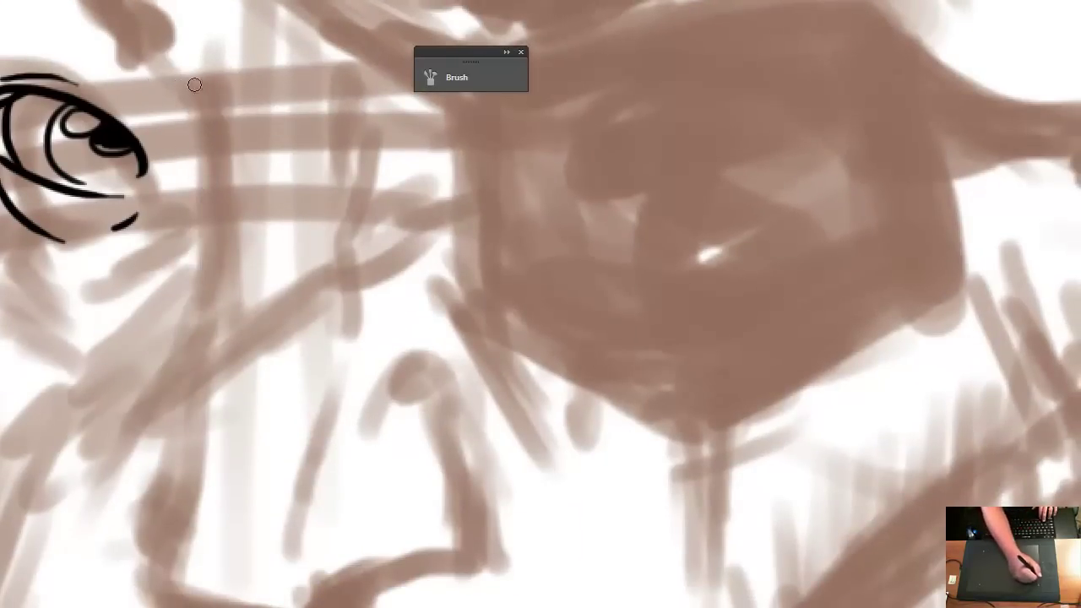
Ink the crease below the inner eyebrow end with a thickened corner, and continue it as a tapering line down the nose bridge
drag(165, 61, 228, 124)
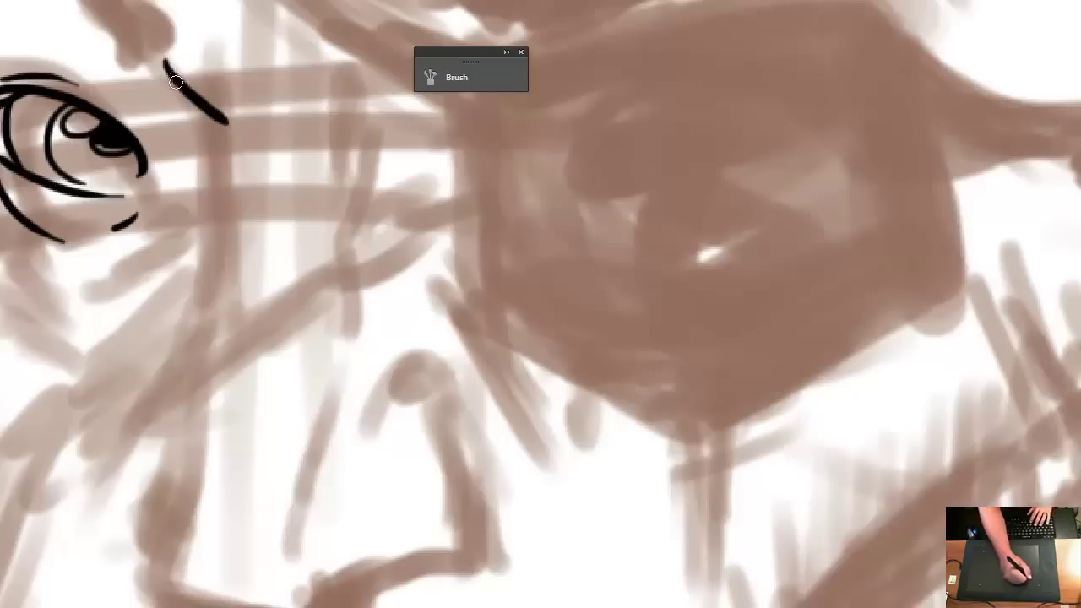
drag(169, 70, 215, 127)
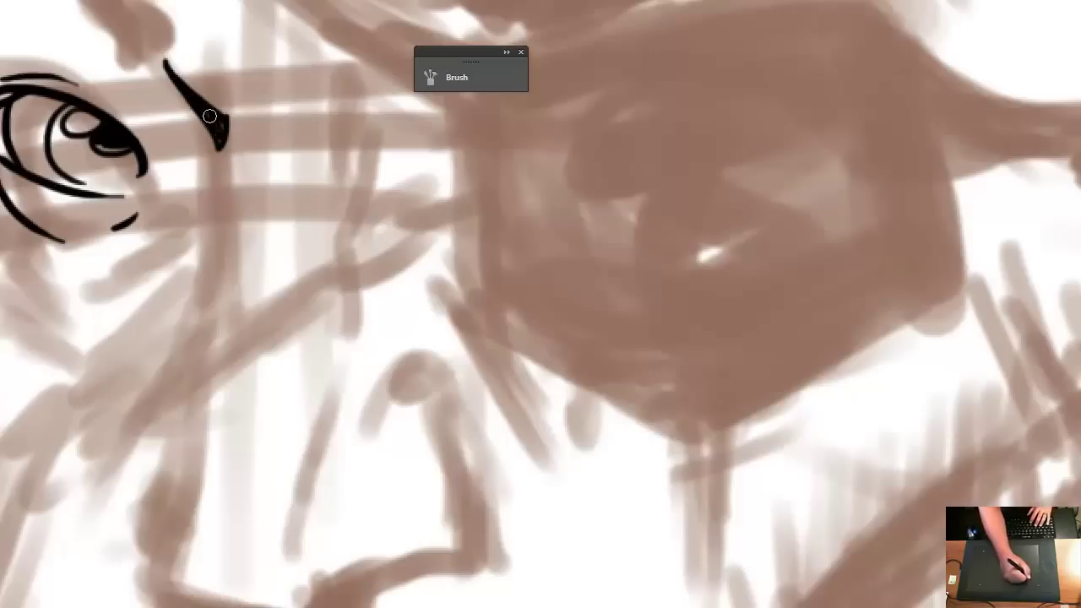
mouse_move(227, 125)
mouse_down()
mouse_move(211, 368)
mouse_move(160, 557)
mouse_move(278, 604)
mouse_up()
Try to ink the lower nose bridge and the underside of the nose with separate short strokes
drag(131, 548, 251, 588)
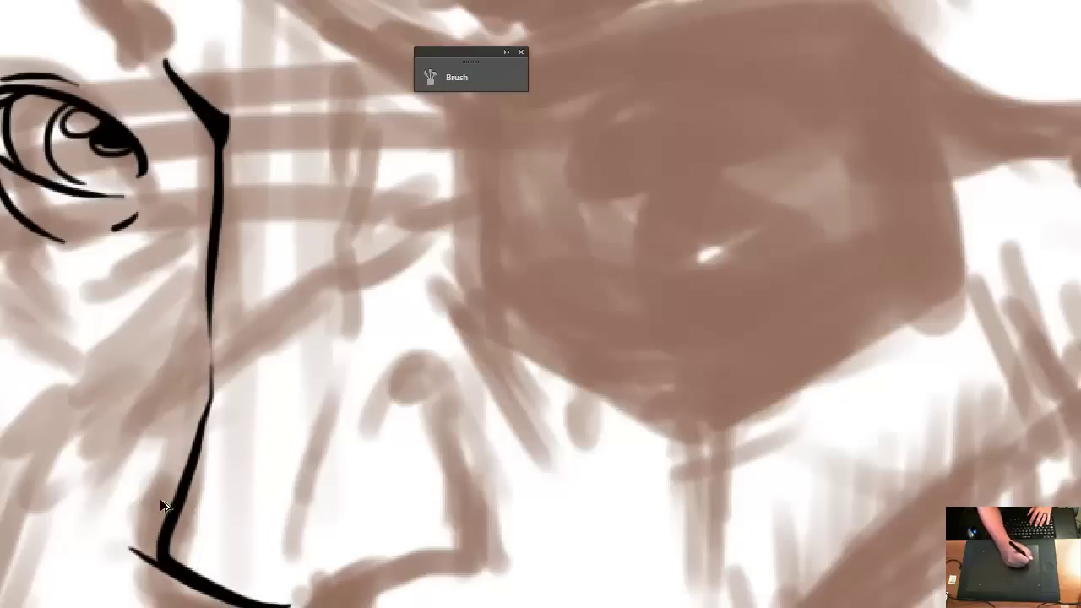
key(ctrl+alt+z)
key(ctrl+alt+z)
mouse_move(204, 456)
mouse_down()
mouse_move(180, 579)
mouse_move(276, 600)
mouse_up()
key(ctrl+alt+z)
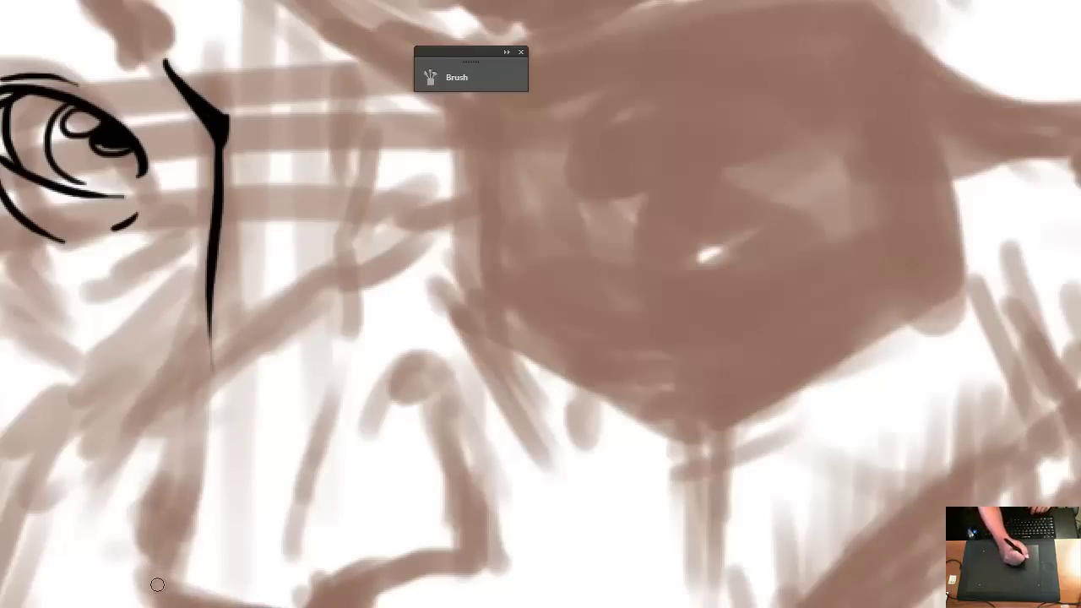
drag(168, 590, 235, 432)
key(ctrl+alt+z)
mouse_move(163, 579)
mouse_down()
mouse_move(233, 459)
mouse_move(176, 522)
mouse_move(190, 458)
mouse_move(177, 461)
mouse_move(182, 526)
mouse_move(199, 445)
mouse_move(182, 518)
mouse_up()
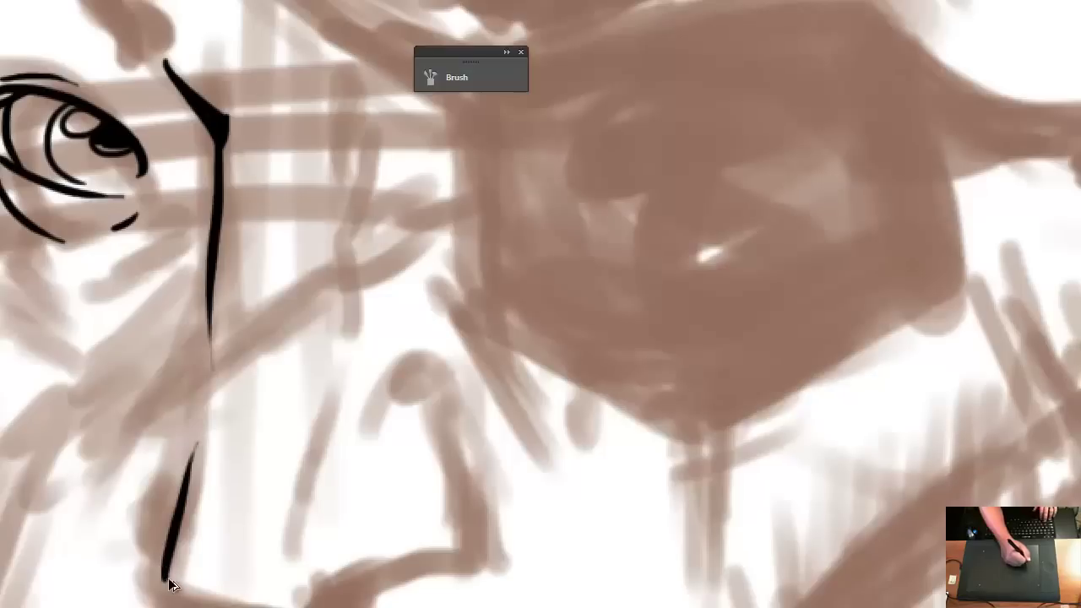
key(ctrl+alt+z)
mouse_move(147, 578)
mouse_down()
mouse_move(191, 437)
mouse_move(181, 521)
mouse_move(198, 440)
mouse_up()
drag(182, 525, 198, 426)
Try to ink the nose tip as an angled stroke from its underside around the corner and up towards the bridge
drag(214, 551, 111, 428)
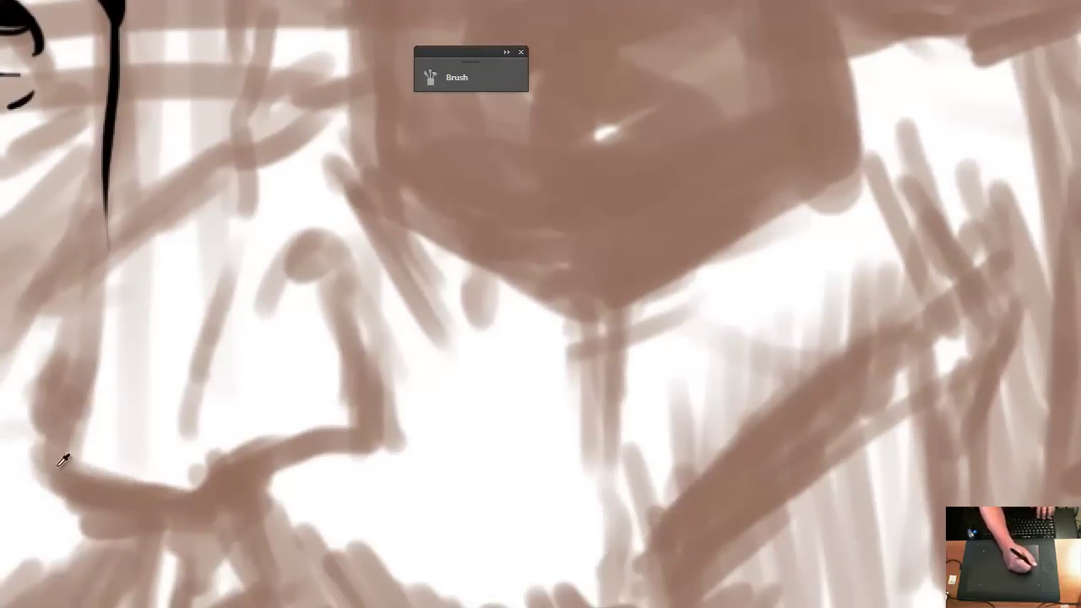
drag(66, 490, 84, 328)
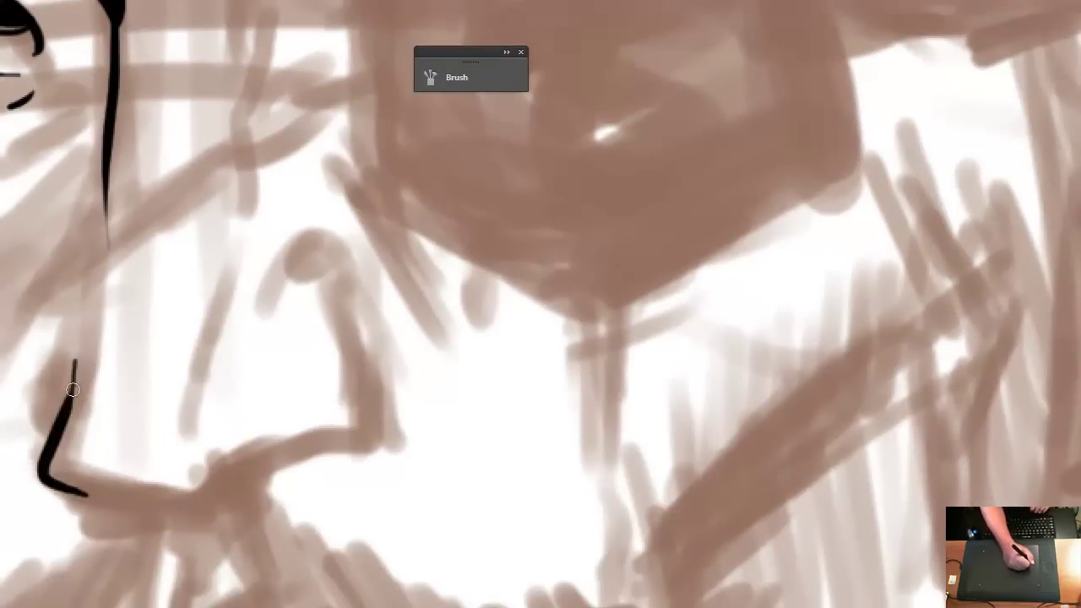
drag(72, 412, 82, 340)
drag(77, 380, 79, 306)
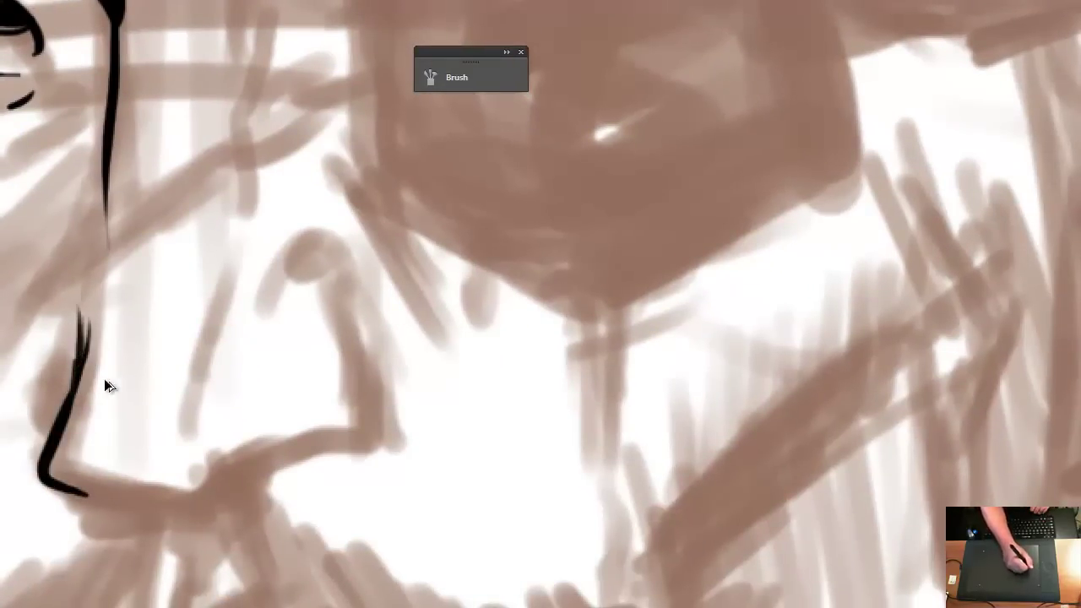
key(ctrl+z)
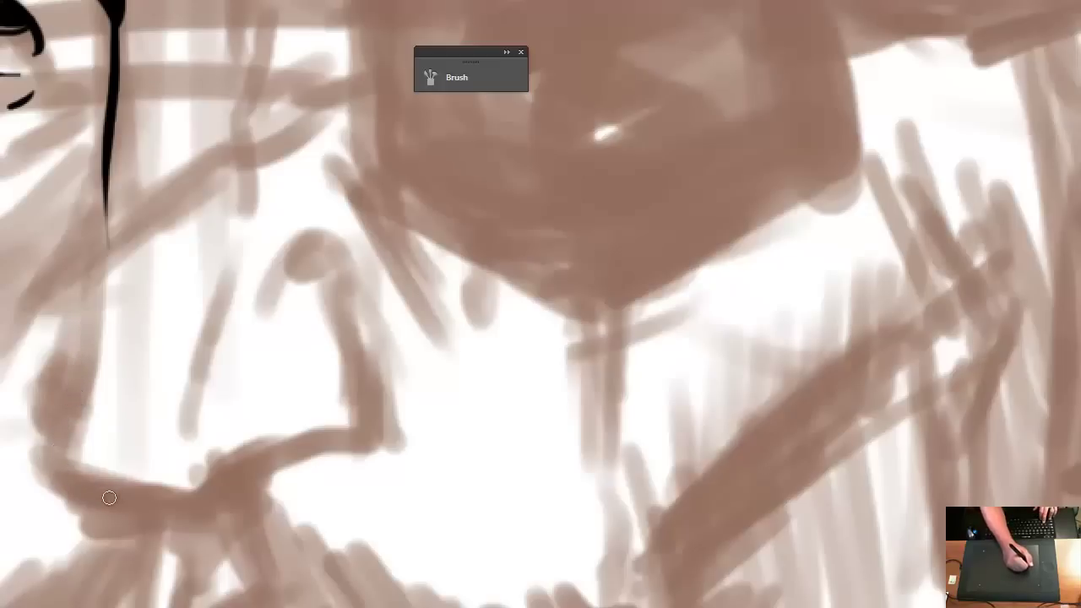
mouse_move(107, 496)
mouse_down()
mouse_move(58, 483)
mouse_move(42, 461)
mouse_move(148, 302)
mouse_move(72, 348)
mouse_move(81, 369)
mouse_move(98, 330)
mouse_move(86, 354)
mouse_move(85, 304)
mouse_up()
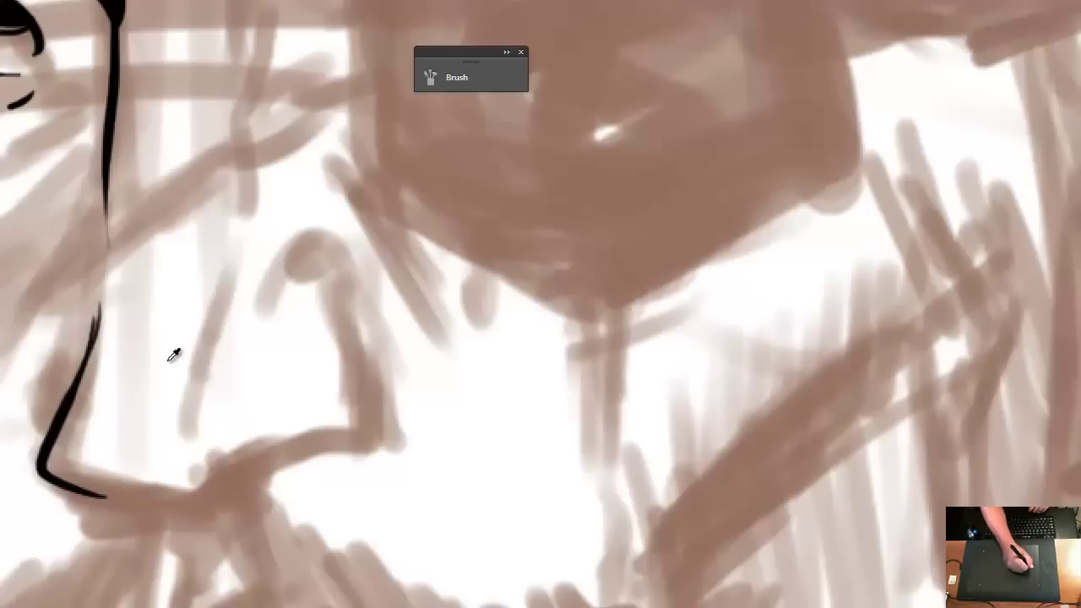
key(ctrl+z)
key(ctrl+z)
Ink the nose tip at closer zoom, from the underside around the sharp corner and tapering up towards the bridge line
key(z)
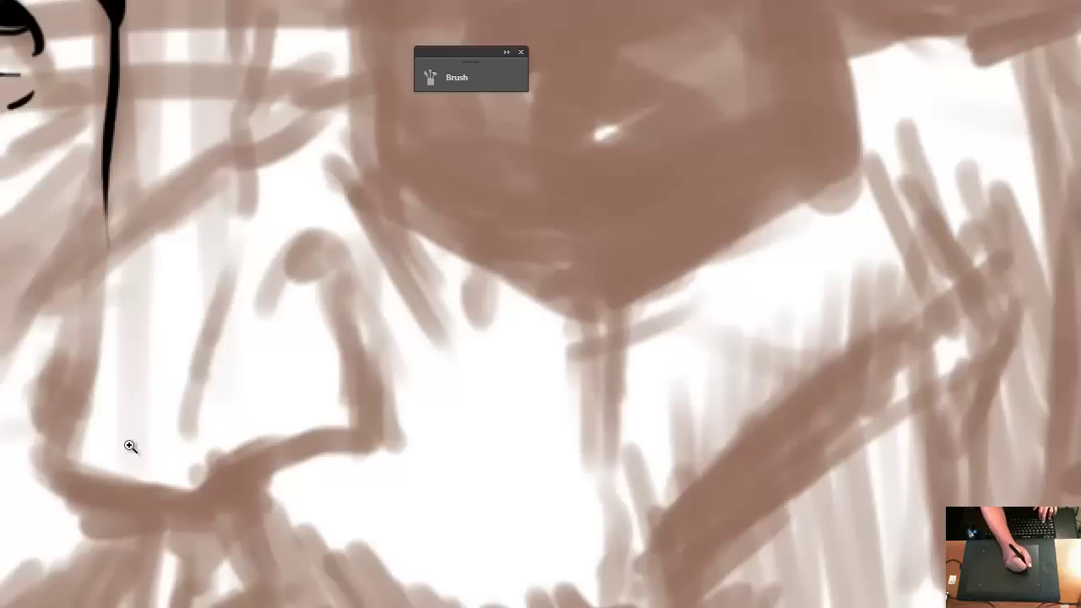
click(211, 450)
drag(129, 451, 399, 460)
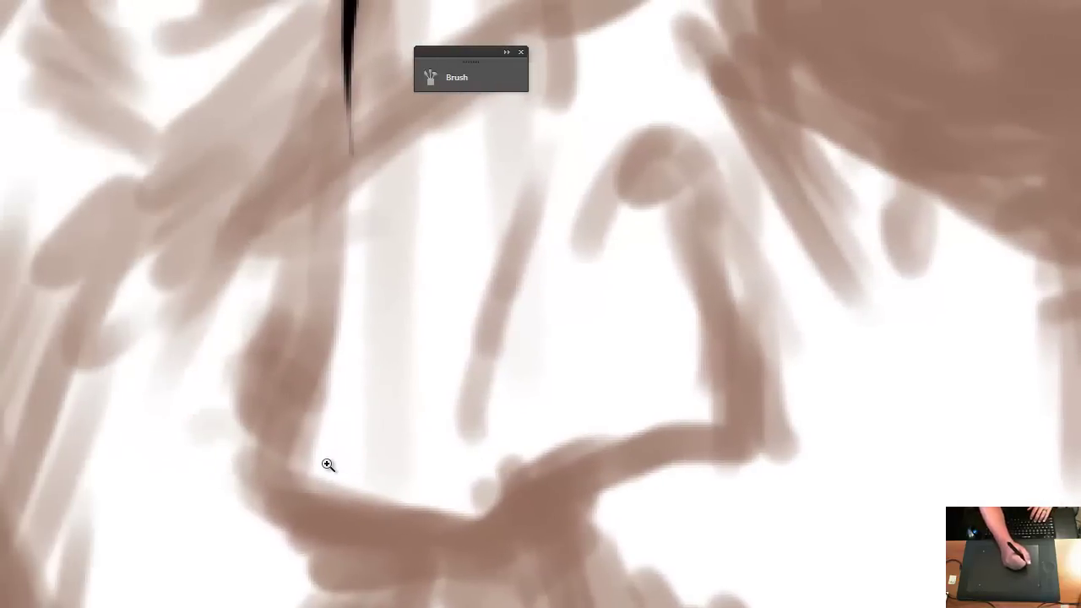
click(328, 465)
drag(234, 451, 179, 469)
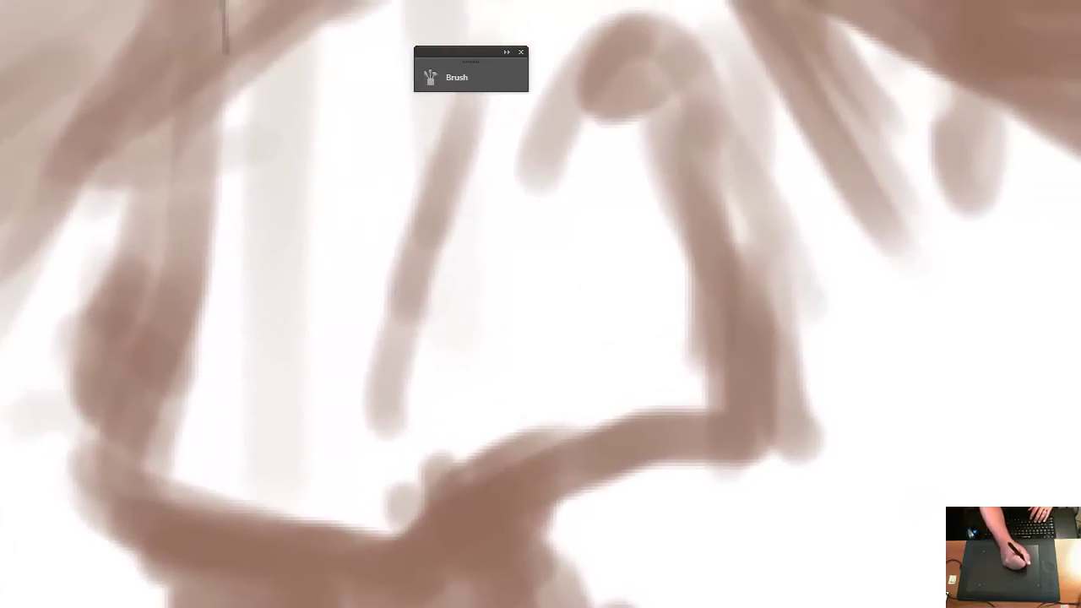
mouse_move(247, 524)
mouse_down()
mouse_move(131, 494)
mouse_move(185, 277)
mouse_up()
drag(171, 345, 198, 222)
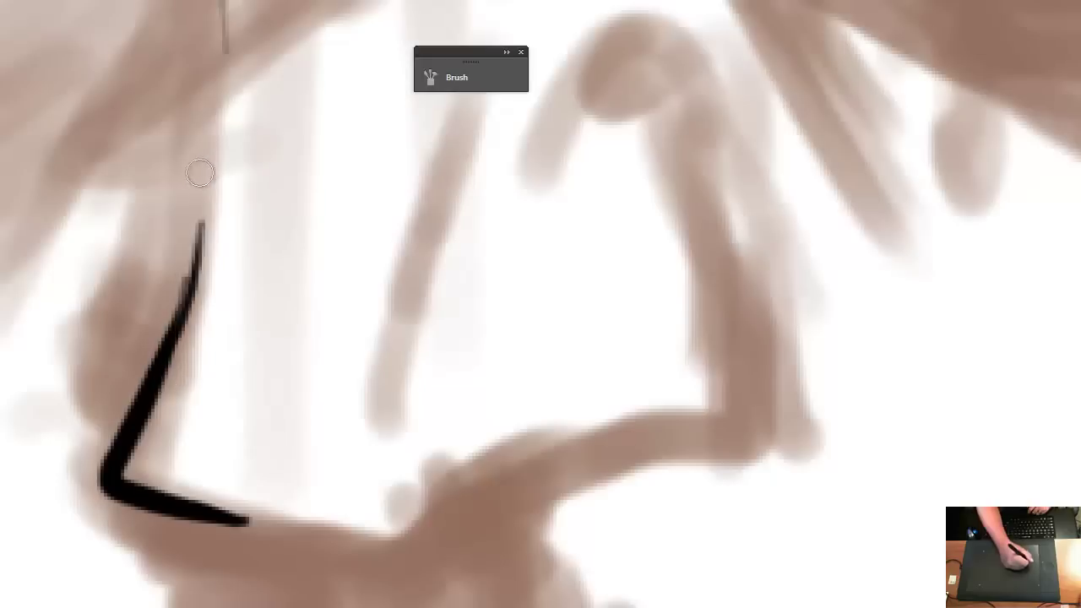
Thicken the nose tip corner and ink the underside of the nose around the far nostril wing, with a curved stroke over its top
drag(174, 326, 199, 214)
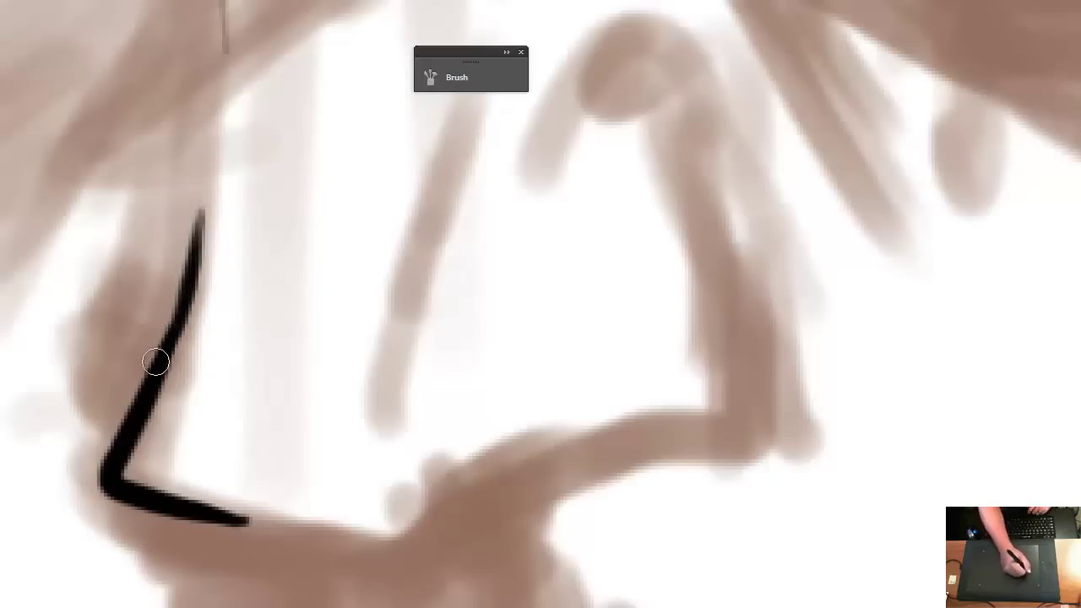
mouse_move(135, 444)
mouse_down()
mouse_move(150, 487)
mouse_move(174, 492)
mouse_move(123, 466)
mouse_move(246, 516)
mouse_up()
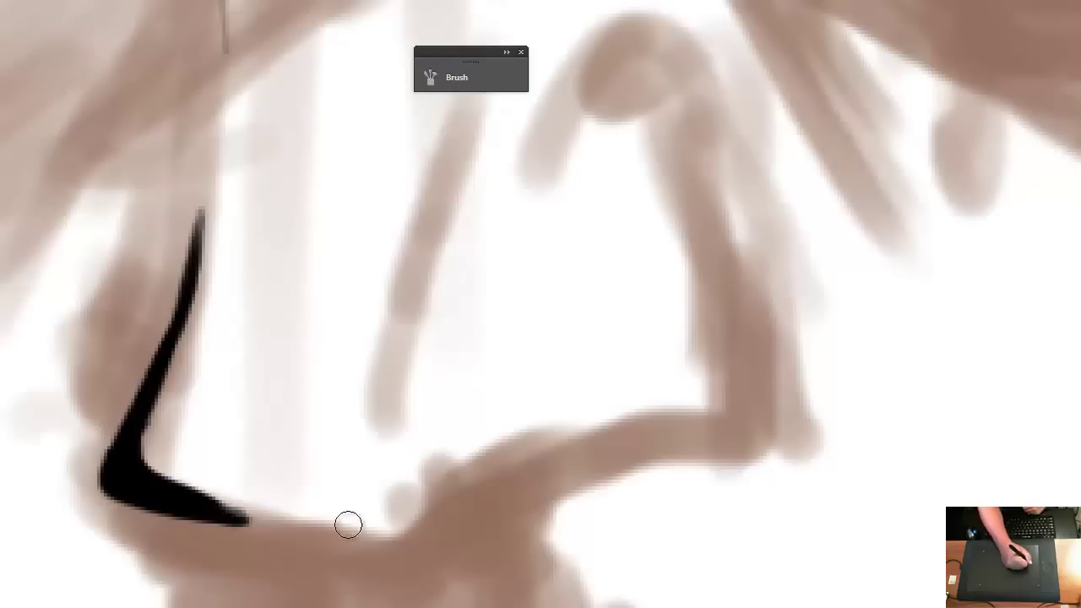
mouse_move(311, 532)
mouse_down()
mouse_move(391, 542)
mouse_move(505, 485)
mouse_move(518, 494)
mouse_move(711, 453)
mouse_move(748, 275)
mouse_move(690, 194)
mouse_move(647, 183)
mouse_move(572, 280)
mouse_move(617, 222)
mouse_move(693, 191)
mouse_move(772, 372)
mouse_move(764, 384)
mouse_up()
mouse_move(656, 186)
mouse_down()
mouse_move(584, 248)
mouse_move(672, 180)
mouse_move(770, 207)
mouse_up()
key(ctrl+alt+z)
key(ctrl+alt+z)
key(ctrl+alt+z)
Ink a tapering diagonal line from the nose tip corner down below the underside to start the septum
mouse_move(304, 327)
mouse_down()
mouse_move(408, 362)
mouse_move(134, 290)
mouse_up()
mouse_move(80, 418)
mouse_down()
mouse_move(59, 422)
mouse_move(87, 429)
mouse_move(102, 461)
mouse_up()
drag(23, 431, 165, 519)
key(ctrl+z)
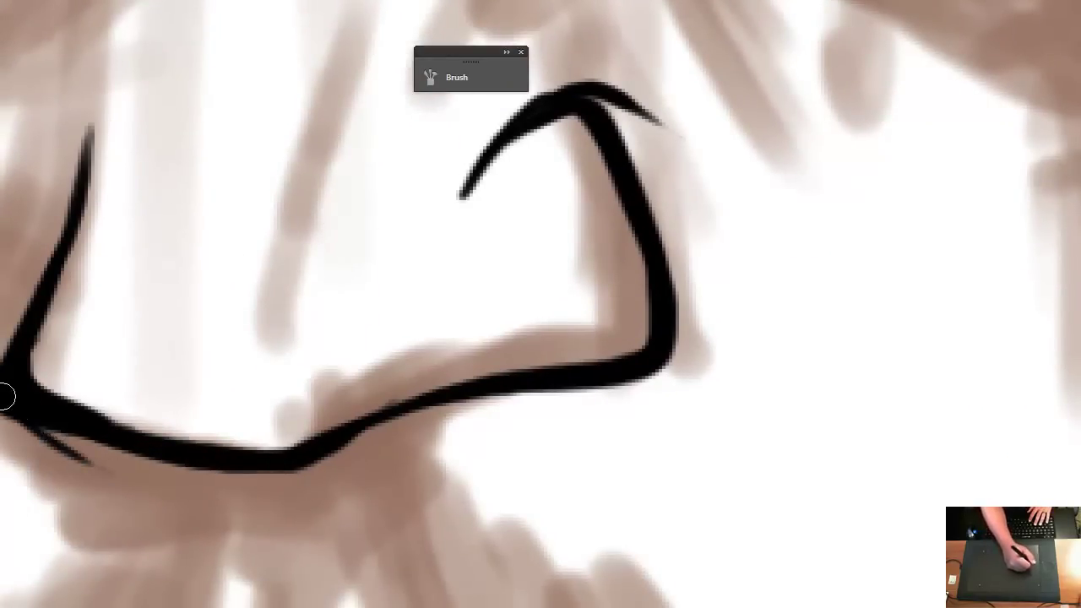
drag(10, 402, 207, 540)
key(ctrl+z)
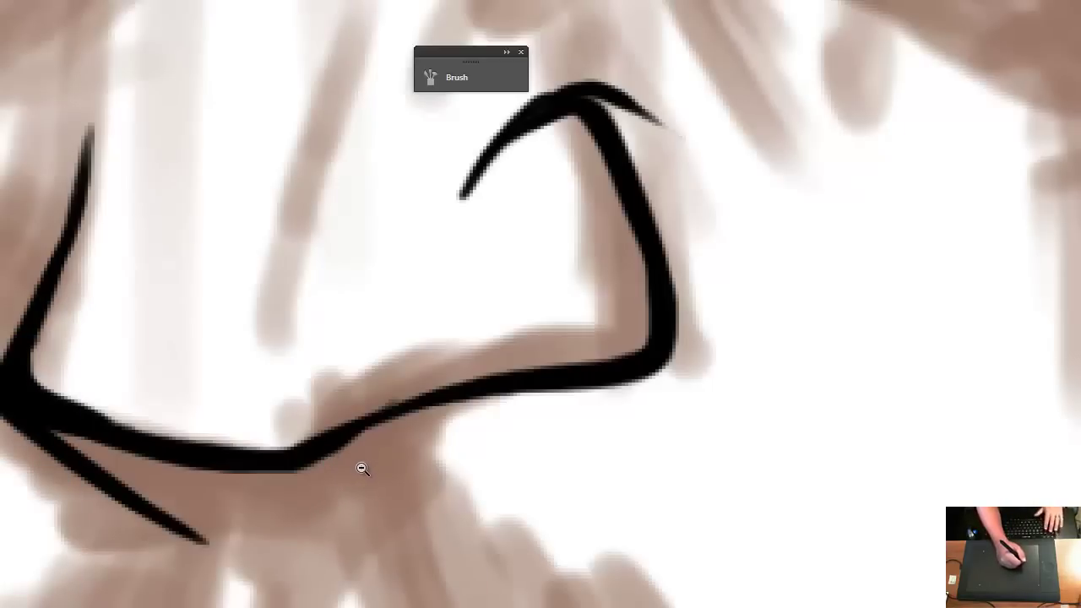
Try to ink the near nostril wing as a rounded stroke rising from the nose tip corner
alt+click(366, 497)
mouse_move(364, 476)
mouse_down()
mouse_move(415, 530)
mouse_move(360, 498)
mouse_move(329, 515)
mouse_up()
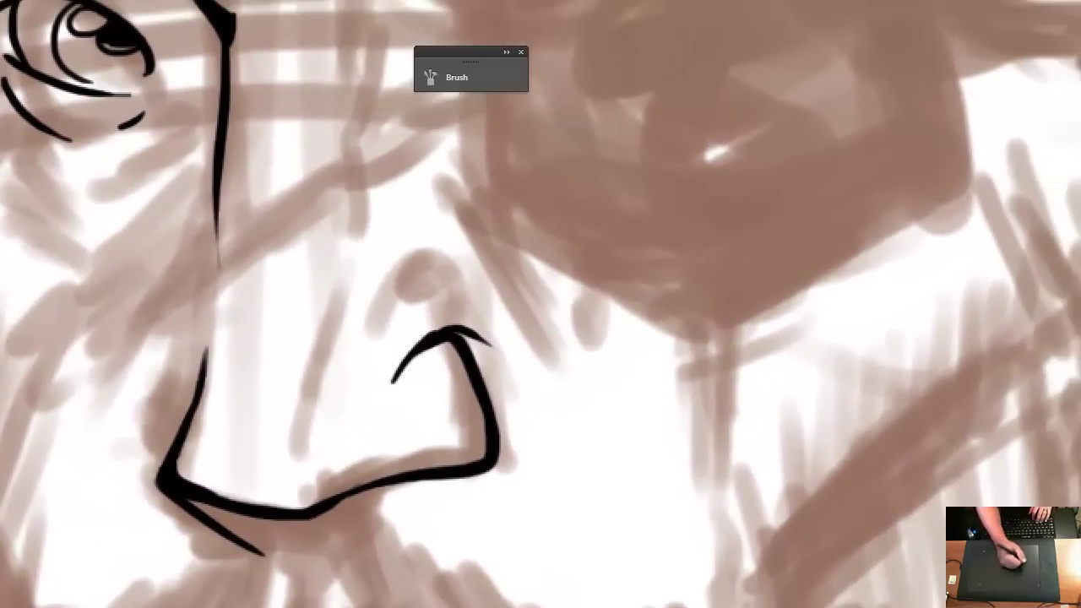
mouse_move(227, 407)
mouse_down()
mouse_move(176, 441)
mouse_move(193, 439)
mouse_move(188, 449)
mouse_move(340, 411)
mouse_move(378, 415)
mouse_up()
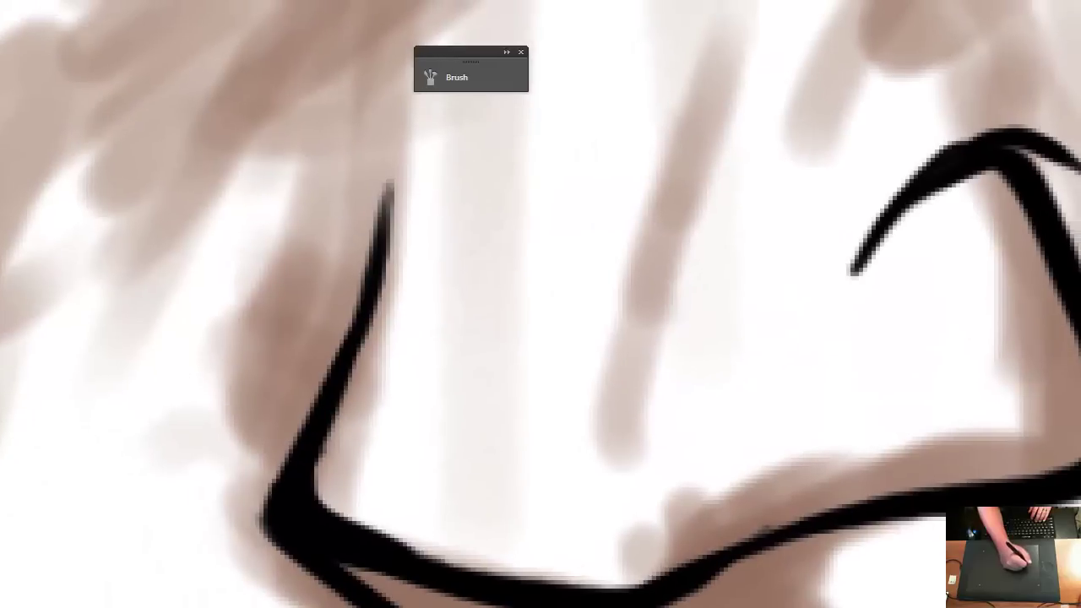
mouse_move(290, 475)
mouse_down()
mouse_move(242, 439)
mouse_move(239, 408)
mouse_move(303, 288)
mouse_up()
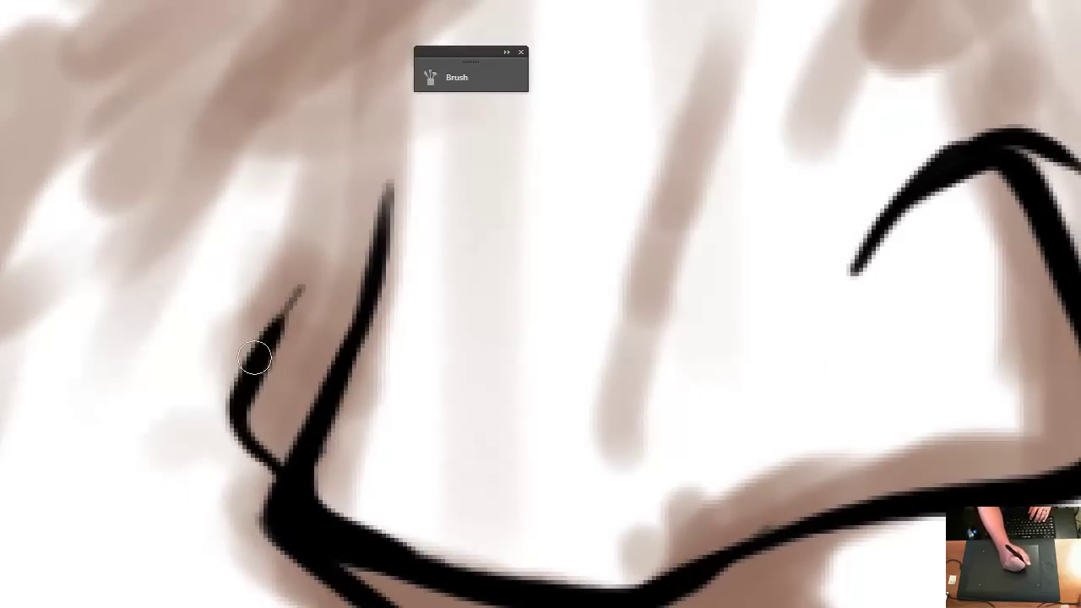
drag(230, 393, 332, 269)
key(ctrl+z)
key(ctrl+z)
key(ctrl+z)
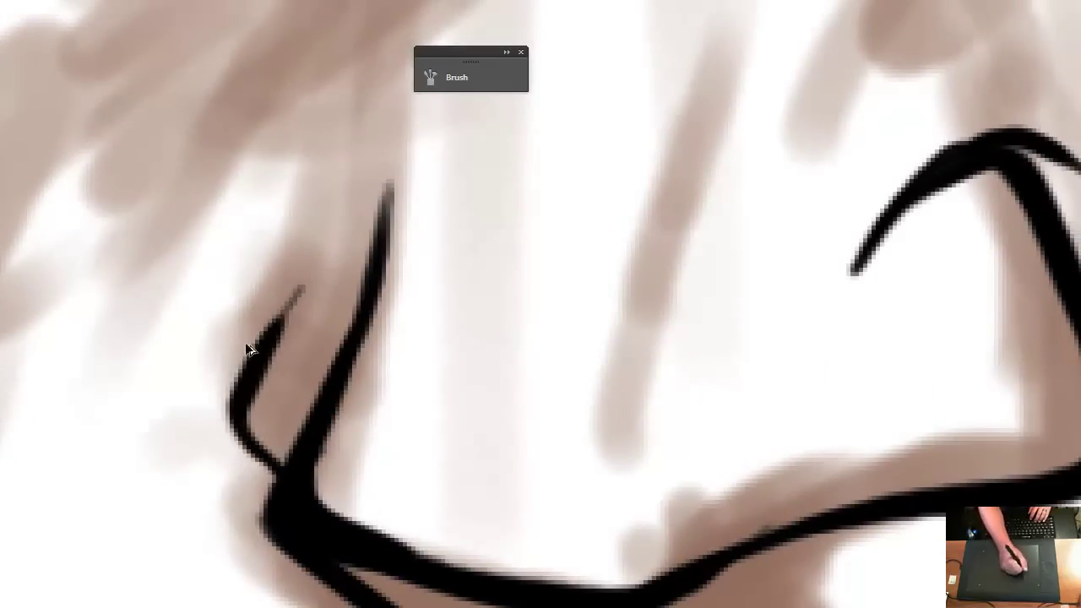
Ink the near nostril wing as an angular stroke tapering upwards from the nose tip corner, and thicken its bend
mouse_move(279, 468)
mouse_down()
mouse_move(234, 434)
mouse_move(298, 275)
mouse_up()
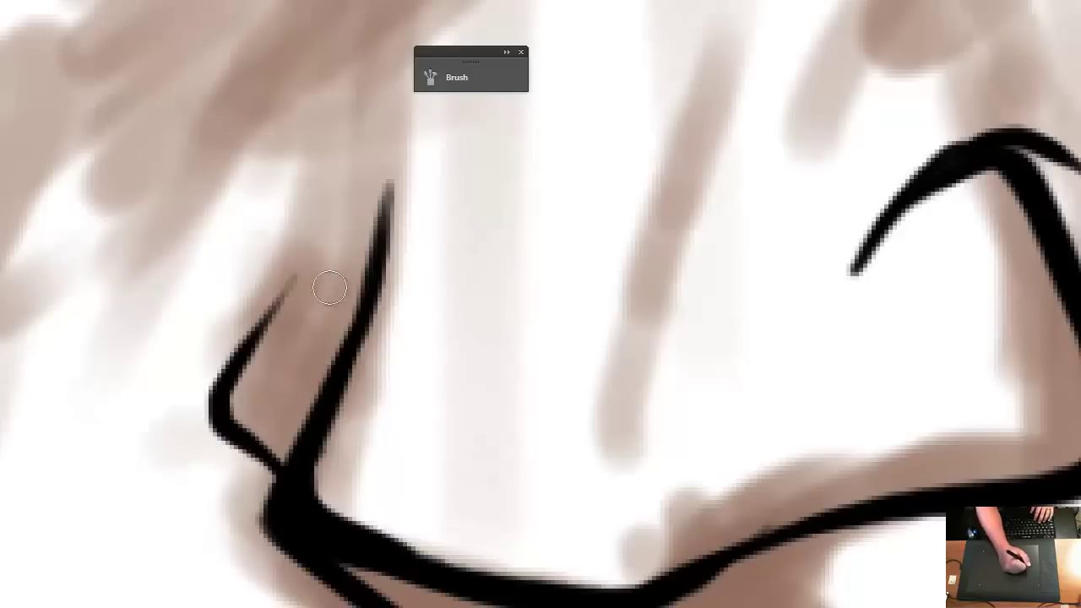
drag(220, 391, 296, 284)
mouse_move(257, 331)
mouse_down()
mouse_move(301, 265)
mouse_move(229, 354)
mouse_move(229, 390)
mouse_move(249, 413)
mouse_move(229, 417)
mouse_move(239, 420)
mouse_up()
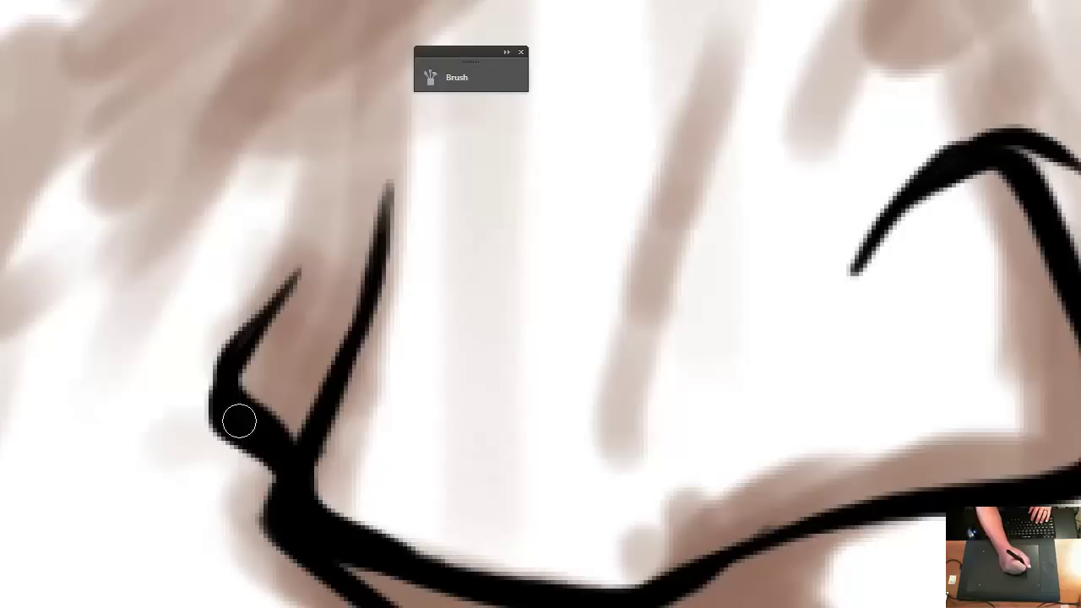
Examine the inked nostrils and nose tip against the eye and the surrounding face sketch
alt+click(456, 486)
alt+click(452, 478)
alt+click(456, 475)
alt+click(461, 473)
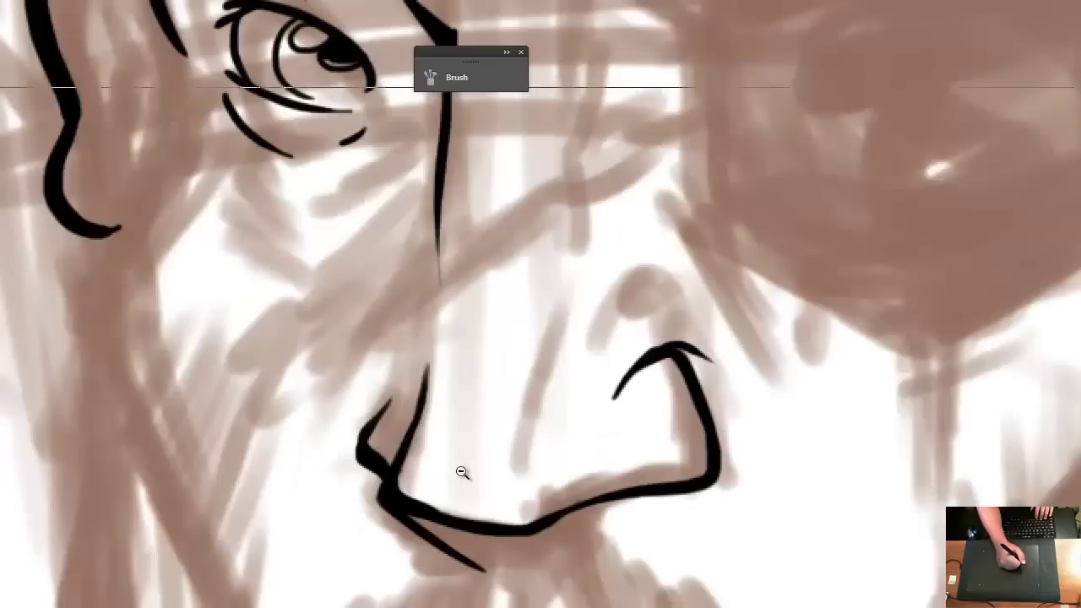
alt+click(483, 476)
alt+click(483, 475)
drag(484, 475, 327, 514)
ctrl+click(326, 377)
ctrl+click(327, 361)
ctrl+click(350, 361)
mouse_move(341, 412)
mouse_down()
mouse_move(183, 495)
mouse_move(158, 496)
mouse_up()
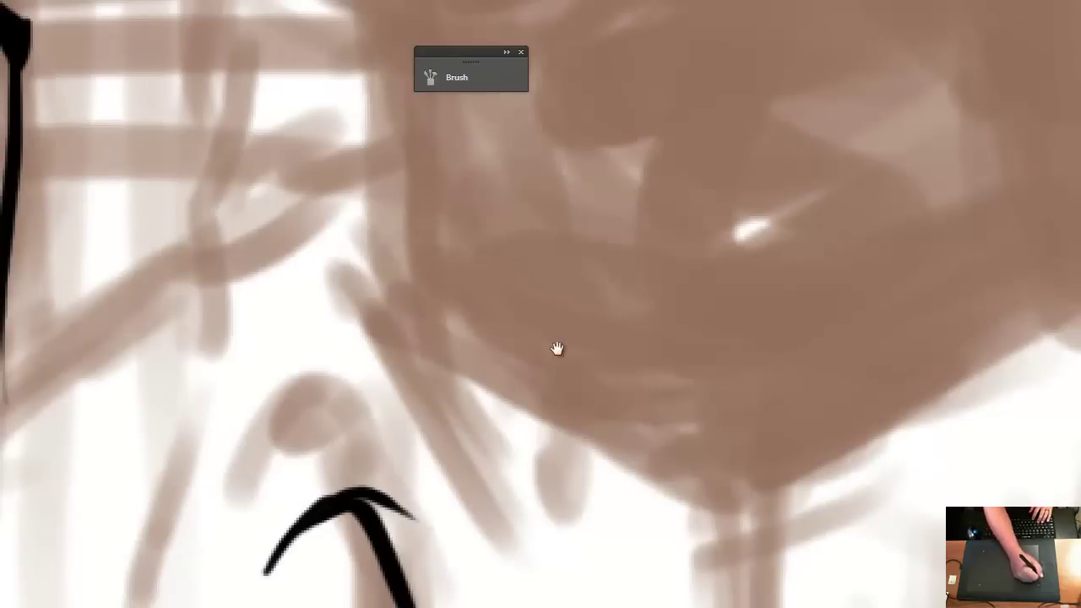
drag(557, 347, 866, 324)
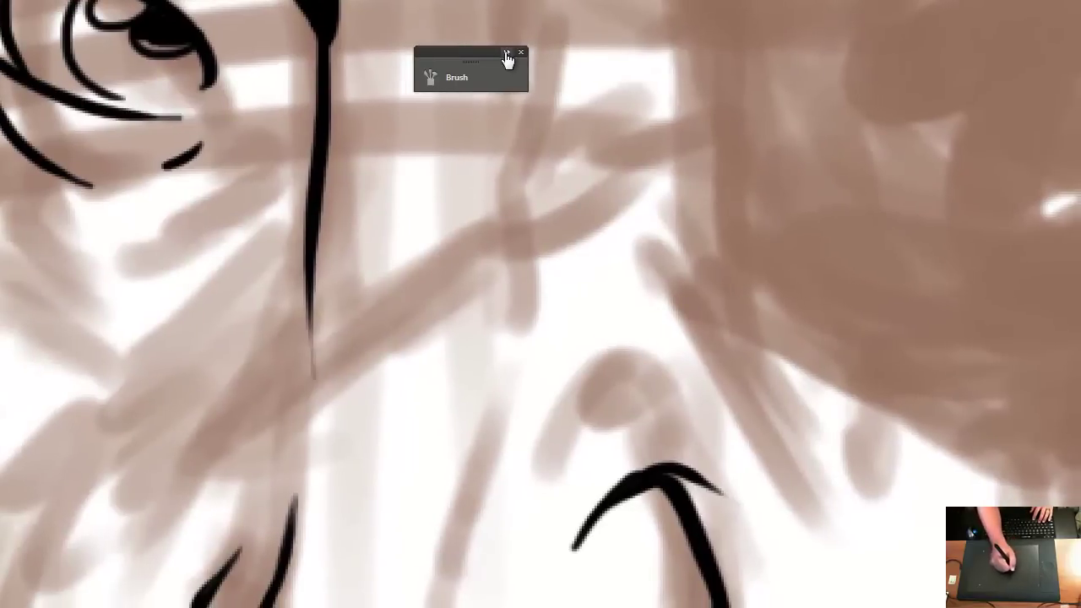
Move the collapsed Brush panel off the drawing area
click(507, 54)
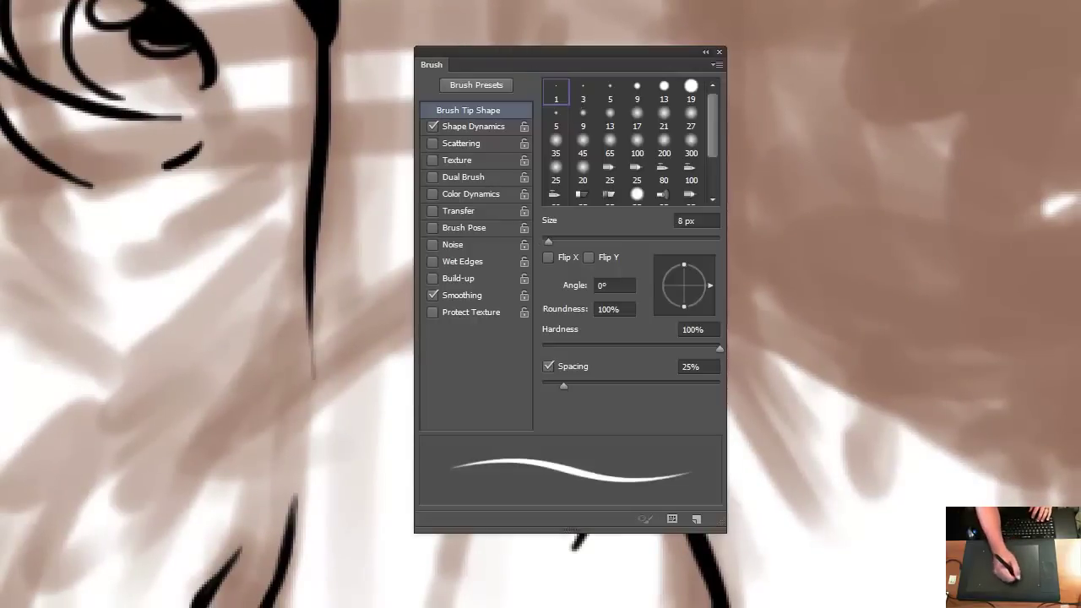
click(706, 54)
mouse_move(433, 54)
mouse_down()
mouse_move(797, 106)
mouse_move(1080, 177)
mouse_up()
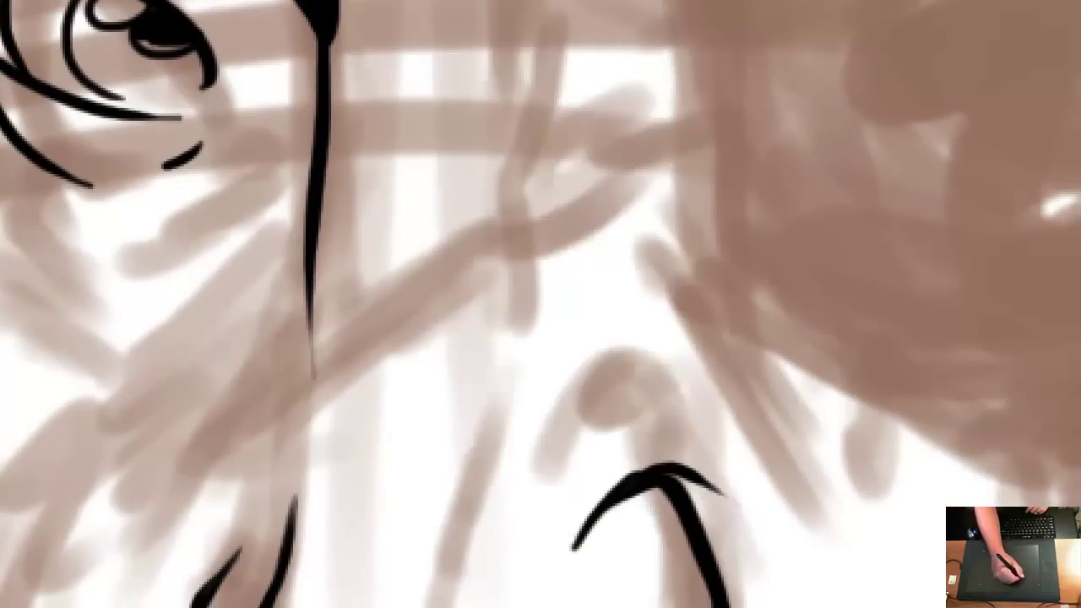
Try to ink the far edge of the nose bridge as one long wavy line and check it against the whole face
mouse_move(669, 476)
mouse_down()
mouse_move(706, 313)
mouse_move(642, 381)
mouse_up()
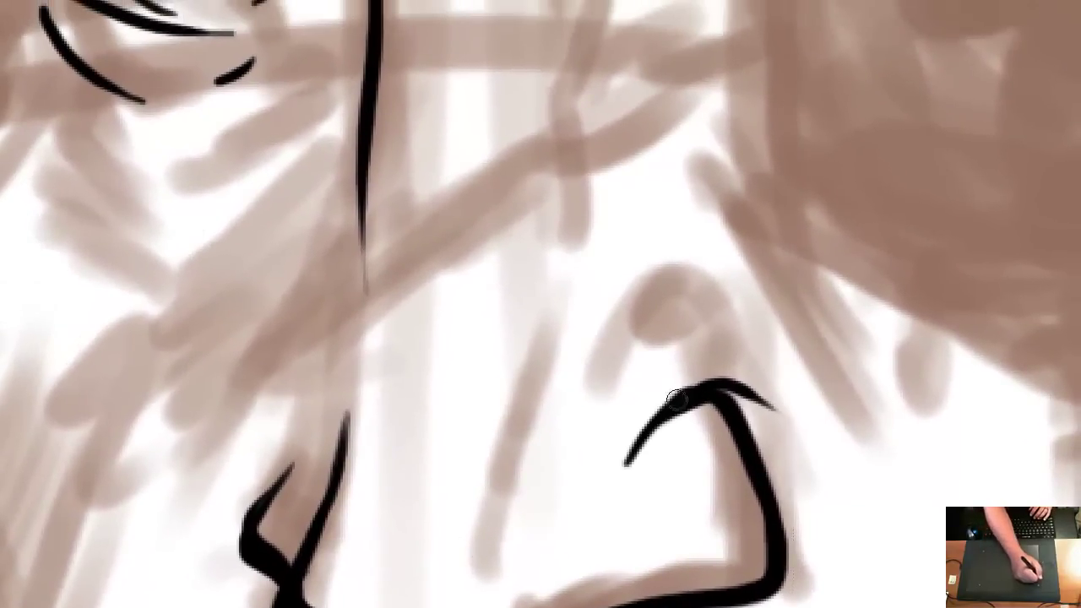
mouse_move(495, 574)
mouse_down()
mouse_move(591, 282)
mouse_move(571, 113)
mouse_move(599, 2)
mouse_up()
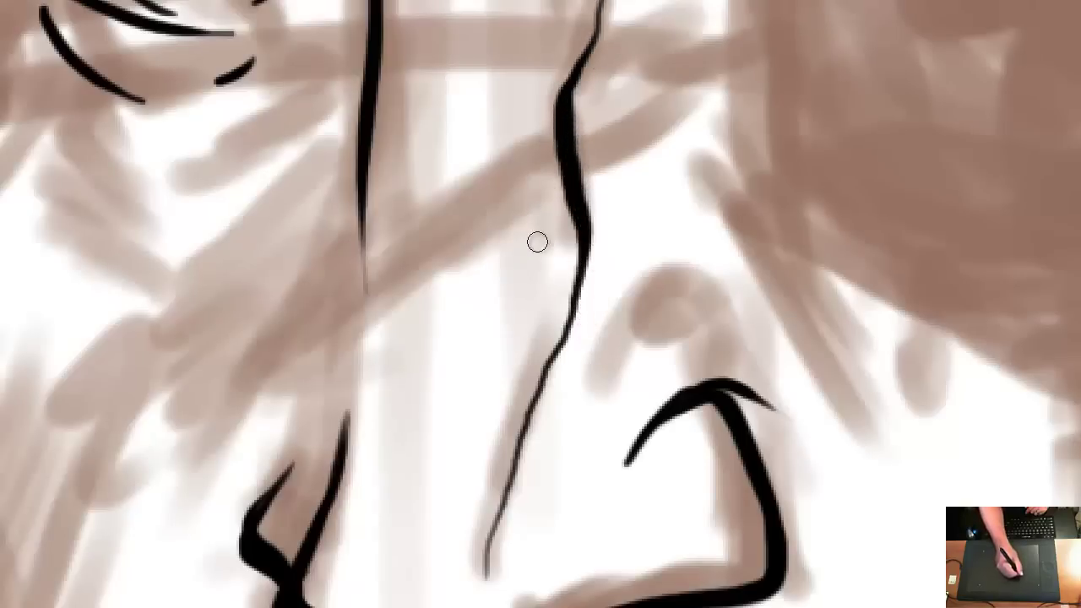
drag(612, 263, 540, 292)
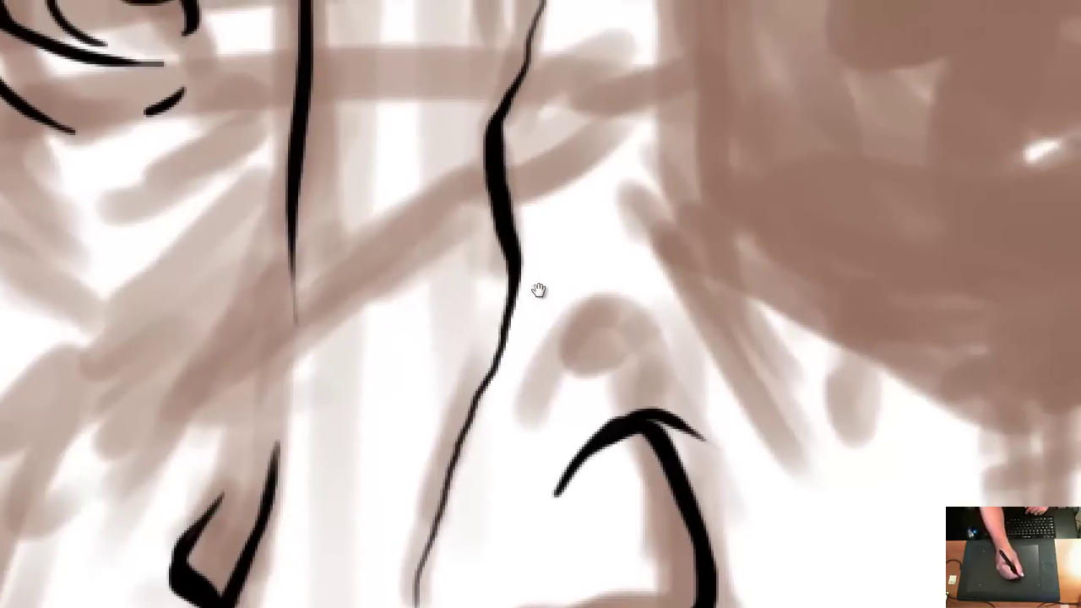
alt+click(480, 356)
alt+click(495, 358)
alt+click(500, 369)
alt+click(492, 363)
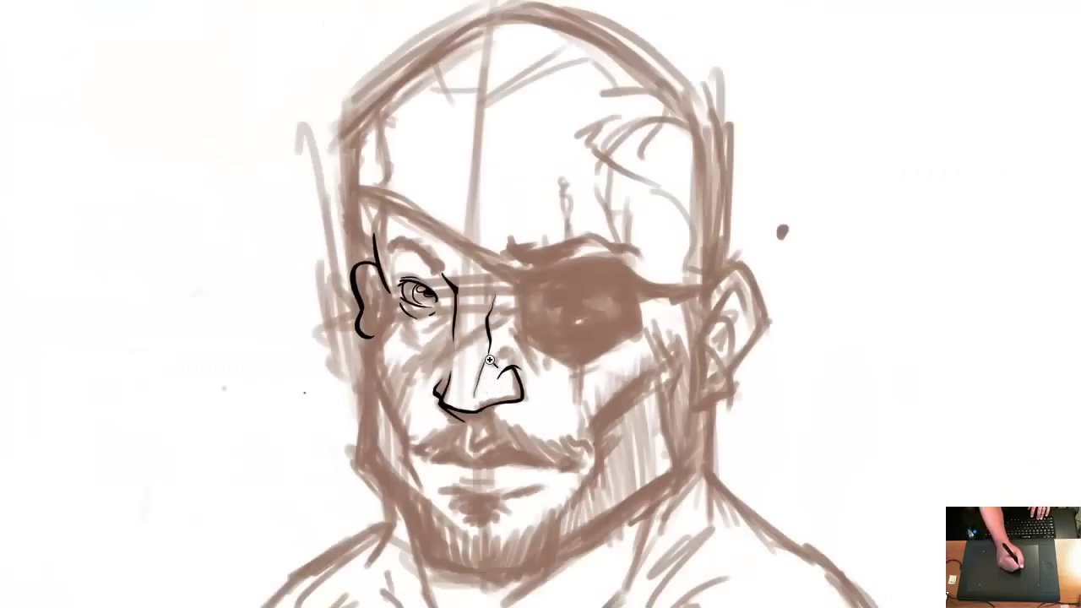
click(490, 360)
click(468, 342)
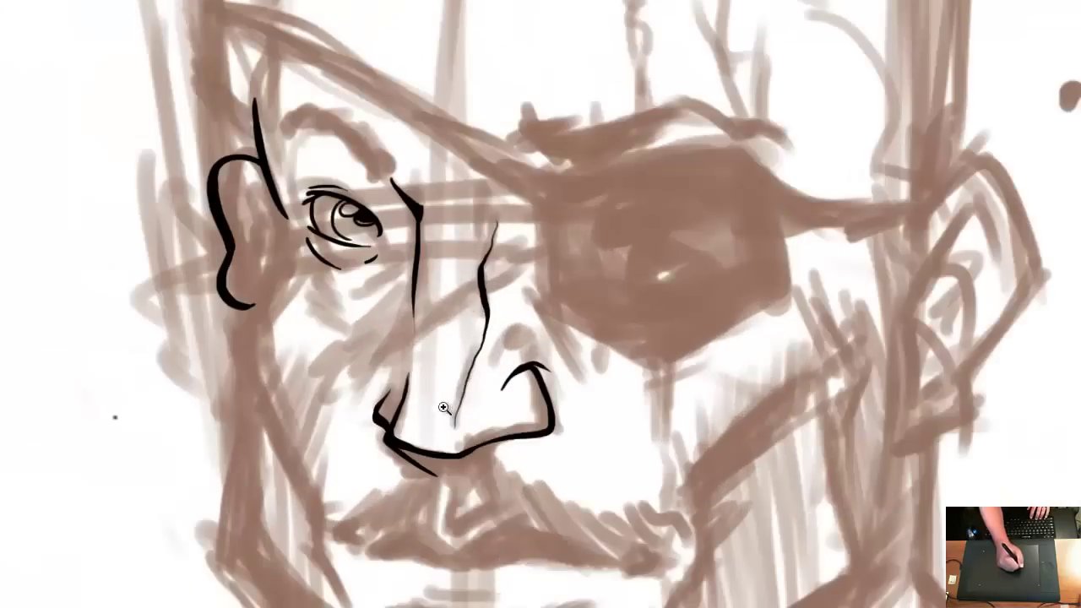
key(ctrl+z)
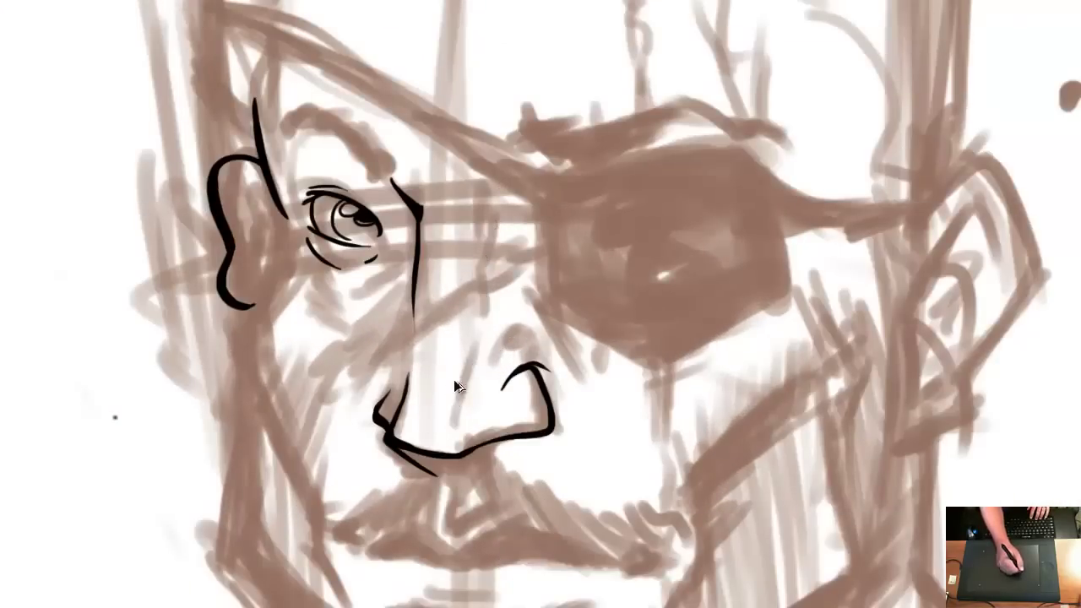
Try to ink the lower part of the nose bridge's far edge with a single curved stroke tapering upwards
click(460, 410)
click(463, 401)
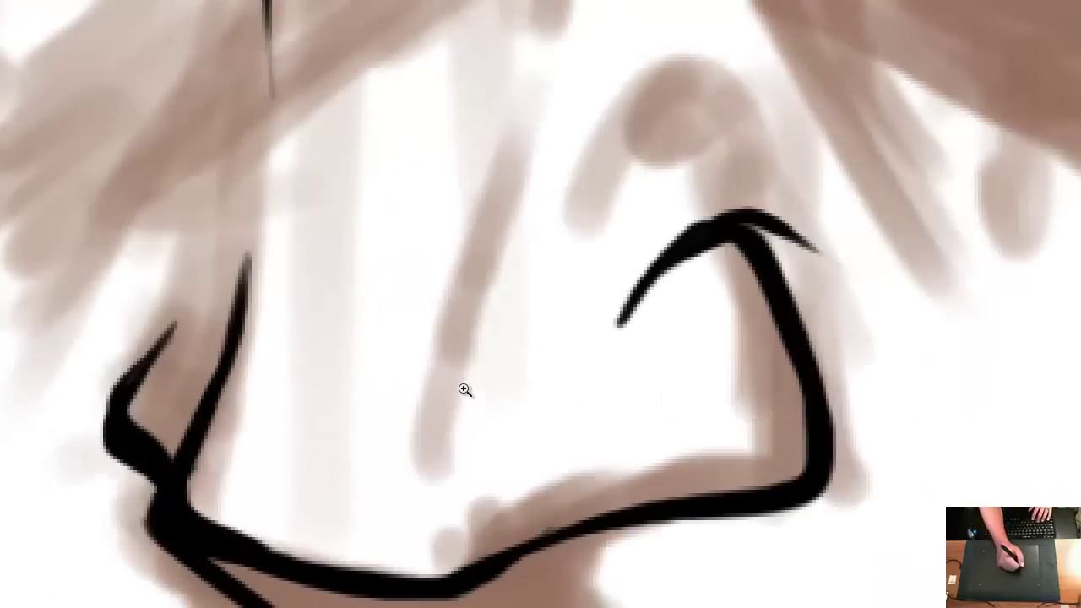
click(472, 394)
drag(493, 390, 523, 462)
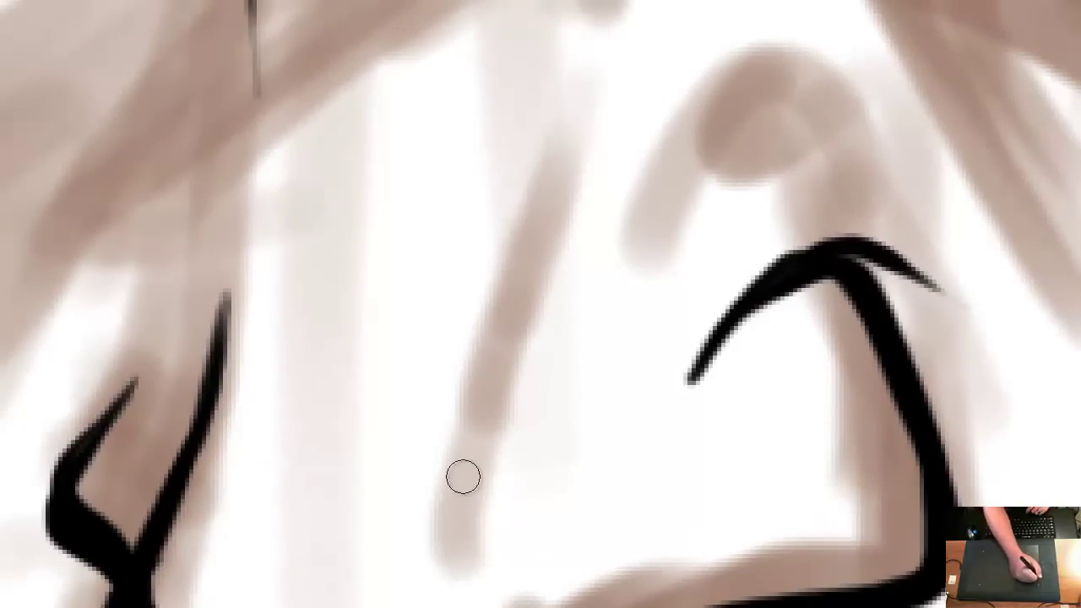
drag(464, 563, 647, 118)
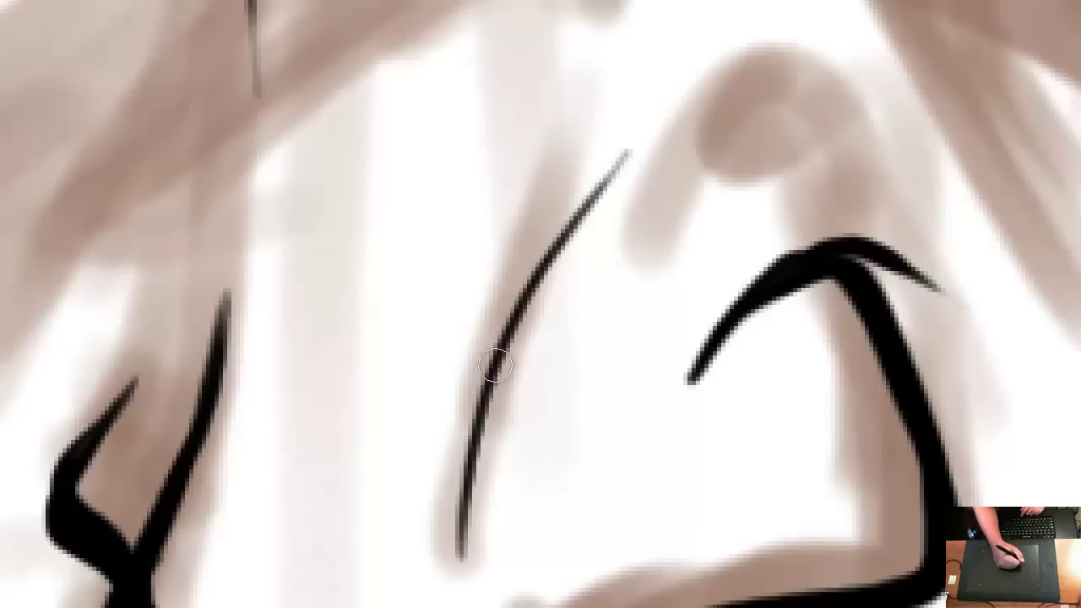
key(ctrl+z)
drag(467, 561, 633, 138)
key(ctrl+z)
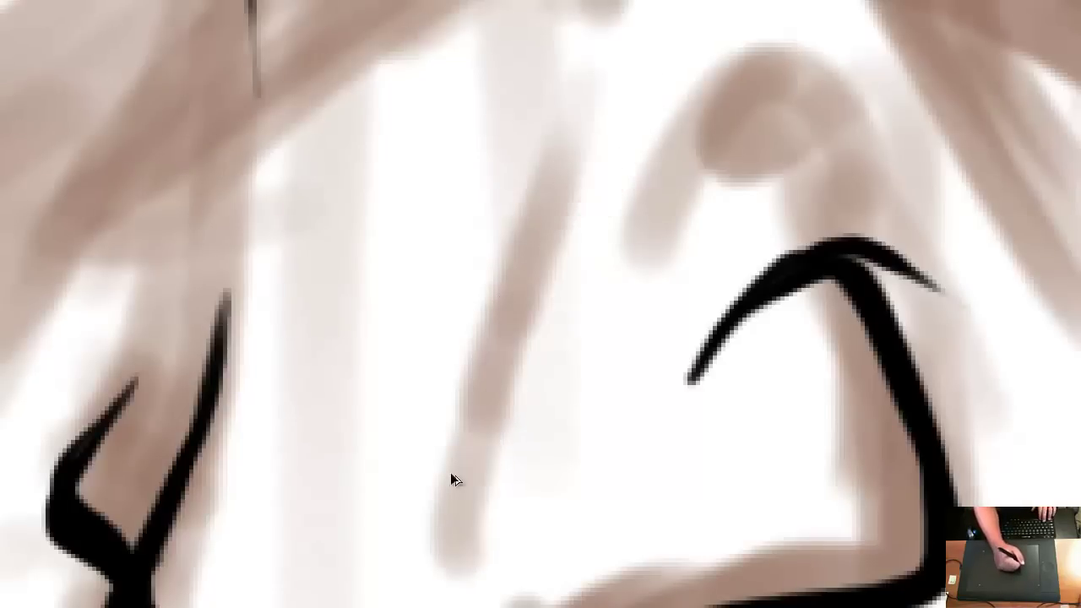
mouse_move(470, 535)
mouse_down()
mouse_move(471, 450)
mouse_move(633, 108)
mouse_up()
key(ctrl+z)
Ink the far edge of the nose bridge in sections: a short lower line, a curve from the brow, and a tapering bend between them
drag(471, 532, 565, 133)
drag(597, 213, 547, 549)
drag(522, 298, 556, 537)
drag(692, 6, 535, 188)
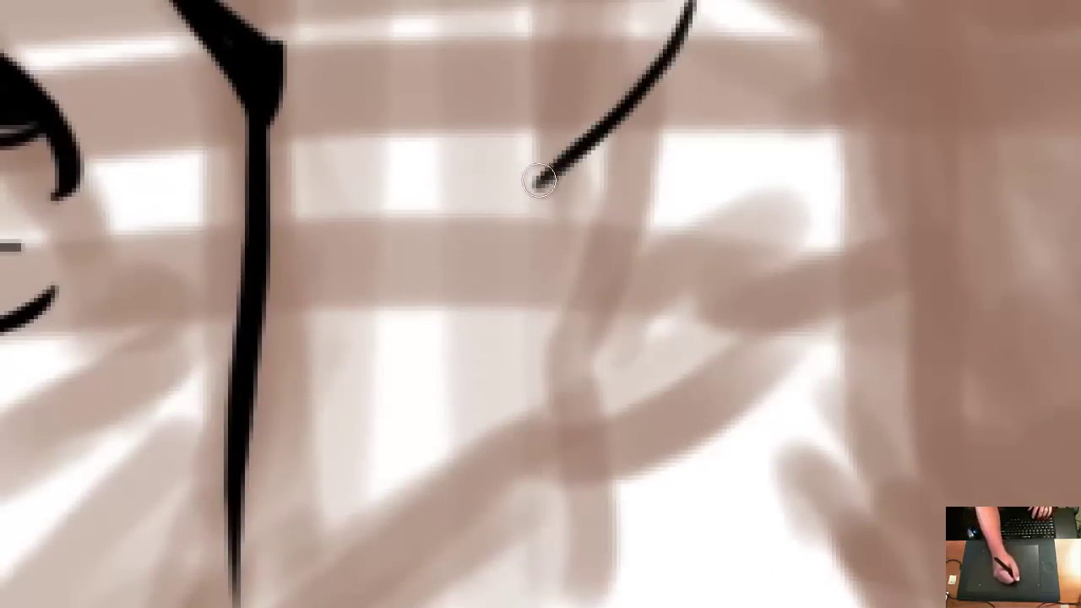
mouse_move(584, 157)
mouse_down()
mouse_move(596, 499)
mouse_move(540, 267)
mouse_move(541, 218)
mouse_up()
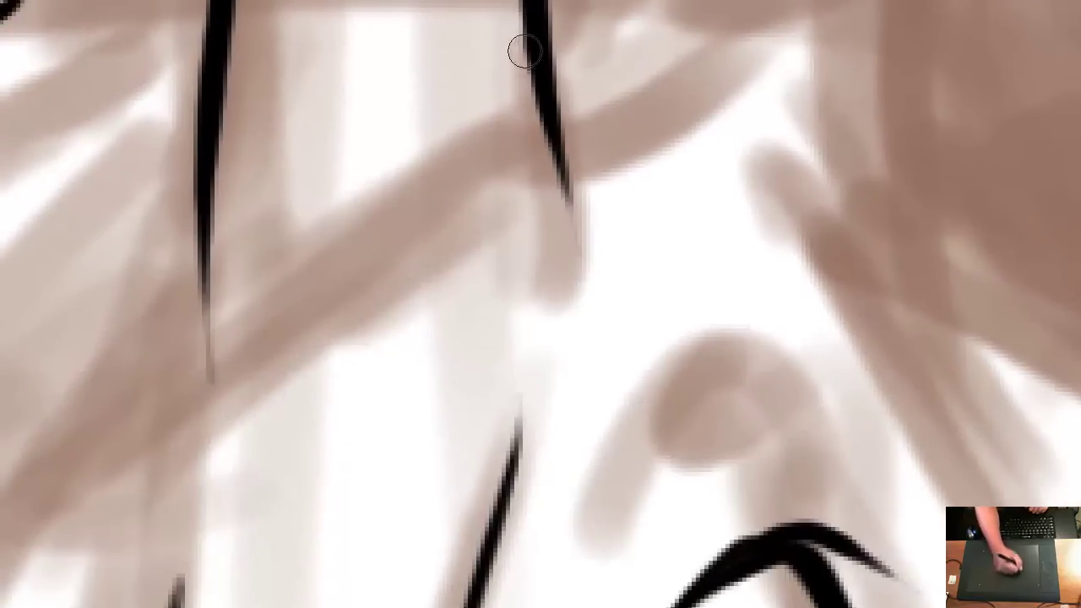
mouse_move(533, 54)
mouse_down()
mouse_move(573, 205)
mouse_move(526, 382)
mouse_up()
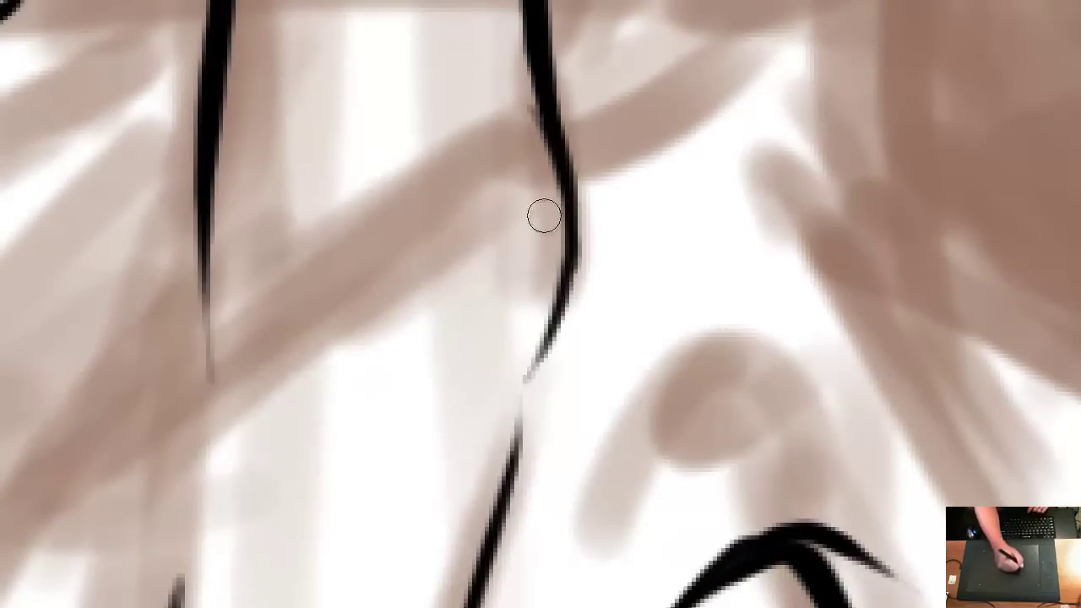
Examine the inked nose and its bridge line in proportion to the whole face
alt+click(549, 209)
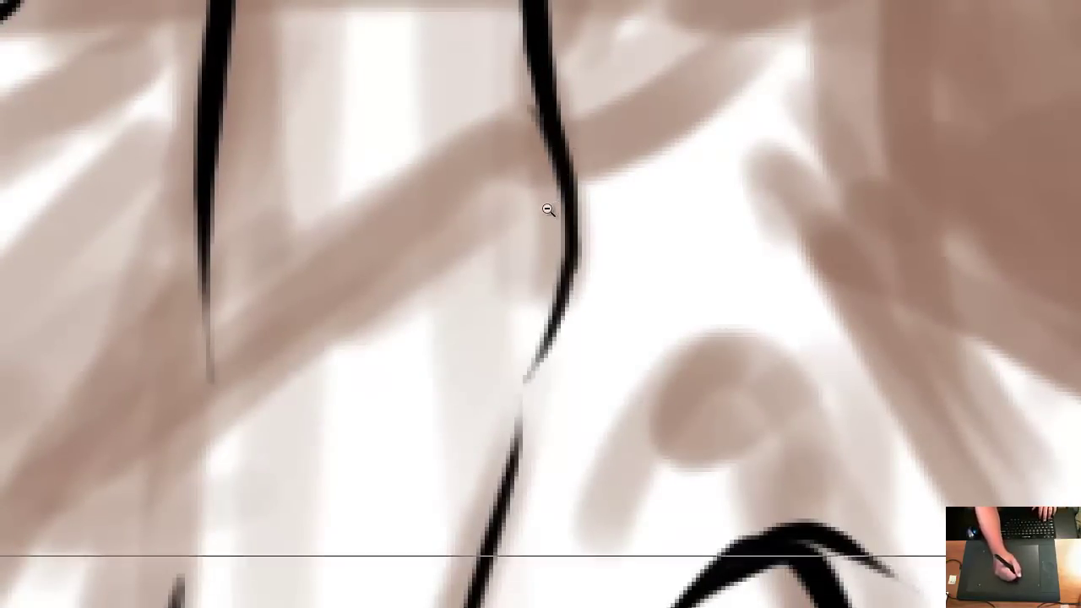
alt+click(553, 214)
alt+click(556, 215)
alt+click(563, 211)
alt+click(589, 201)
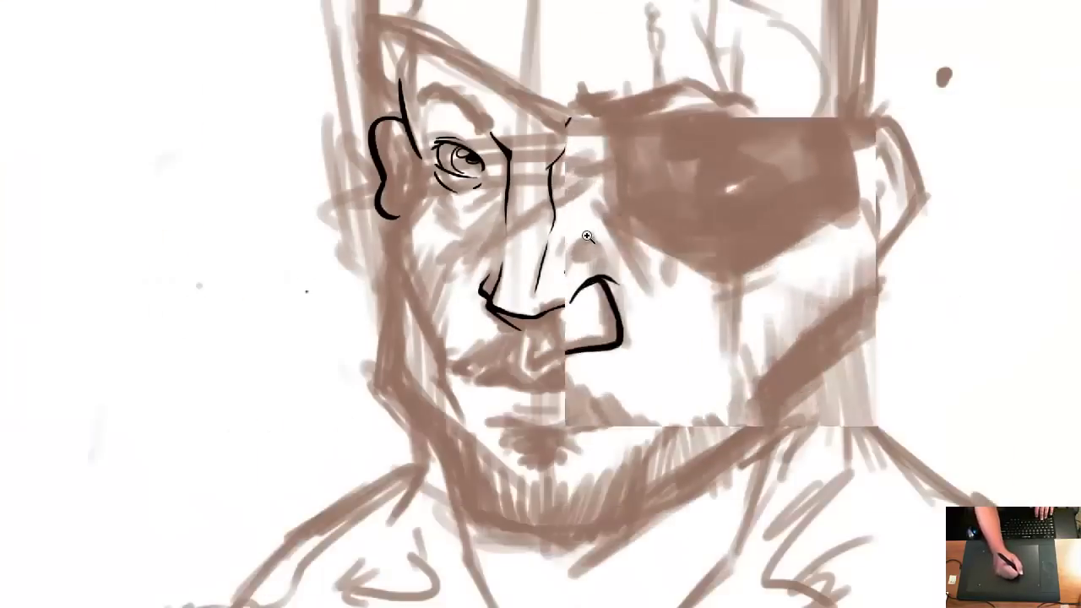
click(584, 244)
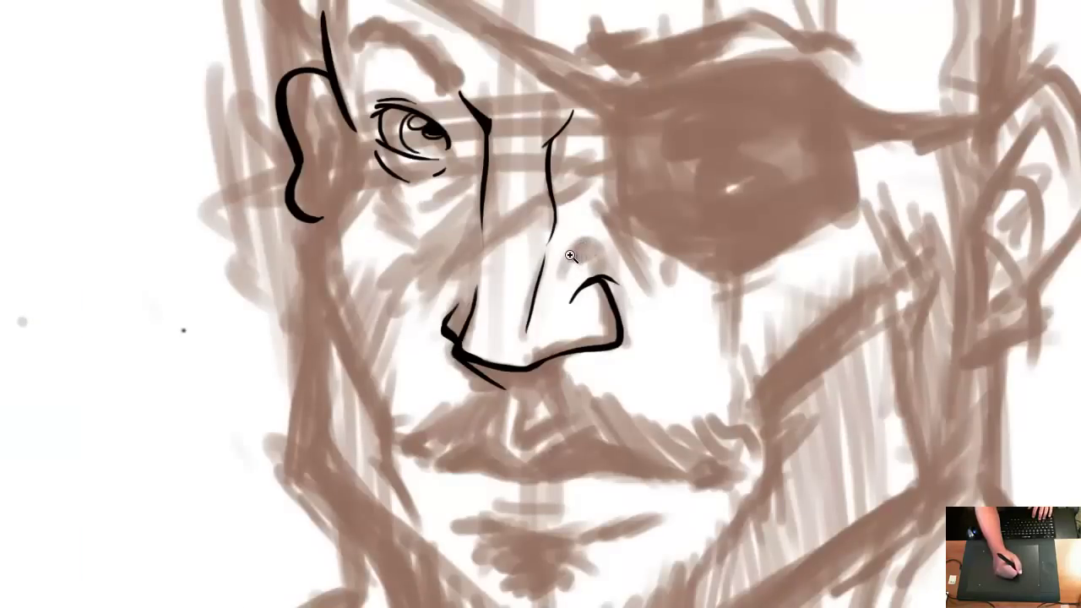
alt+click(576, 257)
drag(578, 258, 532, 232)
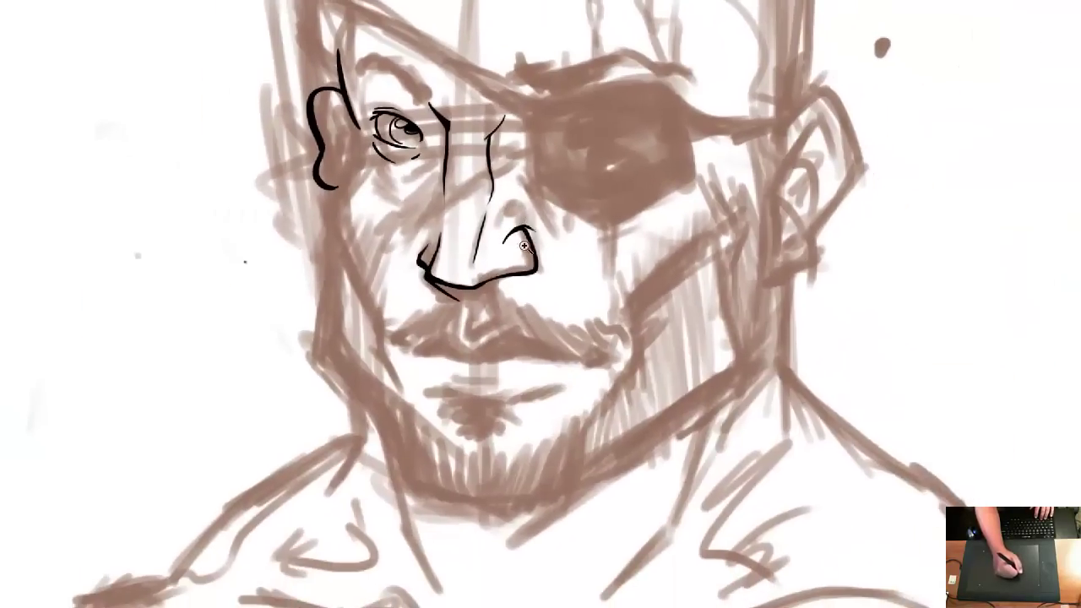
Extend the septum line below the nose tip around a soft bend and taper it up towards the far nostril
click(482, 284)
click(482, 284)
click(482, 284)
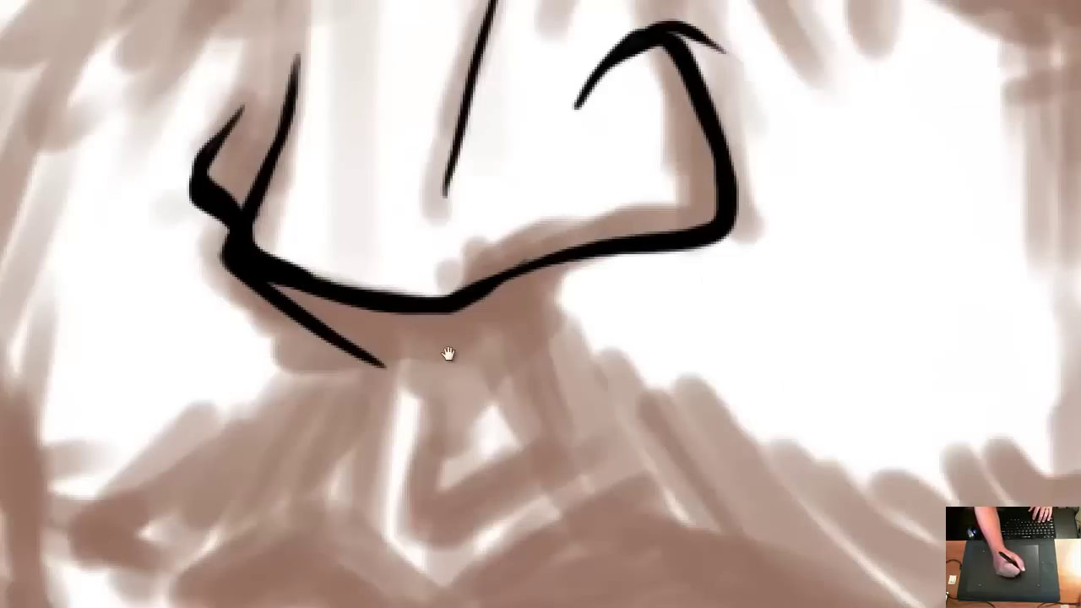
drag(448, 353, 416, 333)
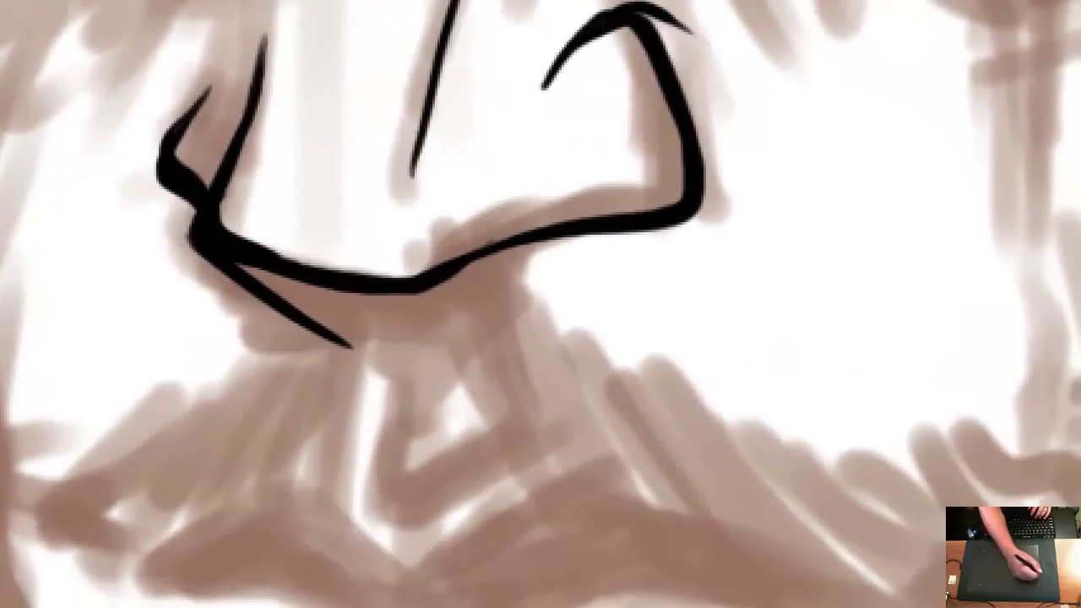
mouse_move(338, 338)
mouse_down()
mouse_move(381, 352)
mouse_move(516, 289)
mouse_up()
mouse_move(444, 322)
mouse_down()
mouse_move(533, 262)
mouse_move(521, 285)
mouse_move(446, 319)
mouse_move(543, 269)
mouse_move(430, 331)
mouse_move(517, 277)
mouse_up()
drag(447, 324, 546, 266)
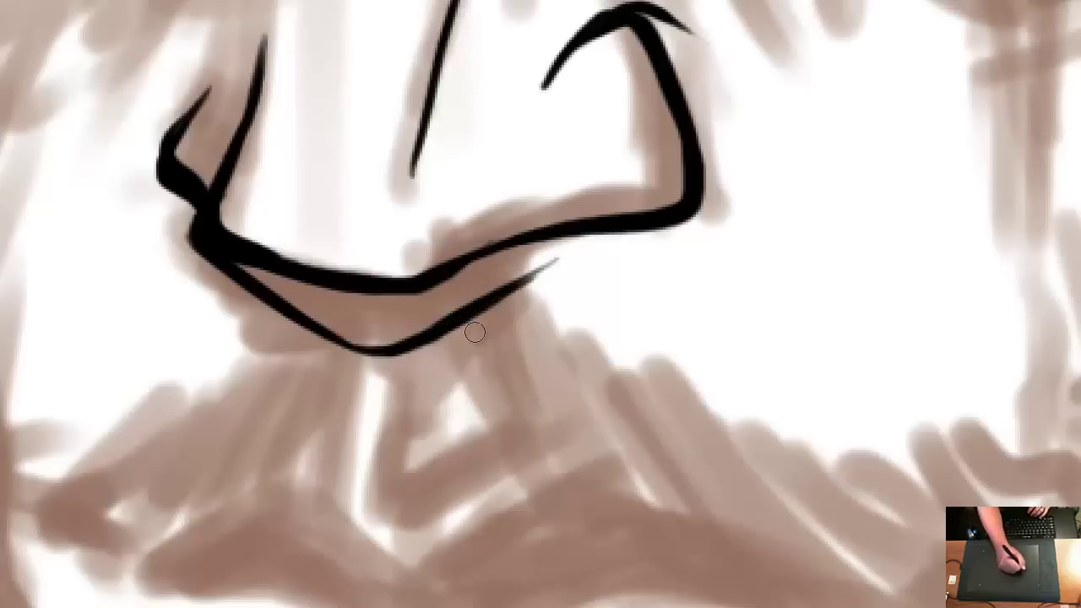
Extend the septum line up to the far nostril's lower corner and thicken it with overlapping strokes into one tapered contour
mouse_move(506, 299)
mouse_down()
mouse_move(620, 241)
mouse_move(474, 307)
mouse_move(635, 237)
mouse_up()
mouse_move(579, 261)
mouse_down()
mouse_move(667, 227)
mouse_move(473, 309)
mouse_up()
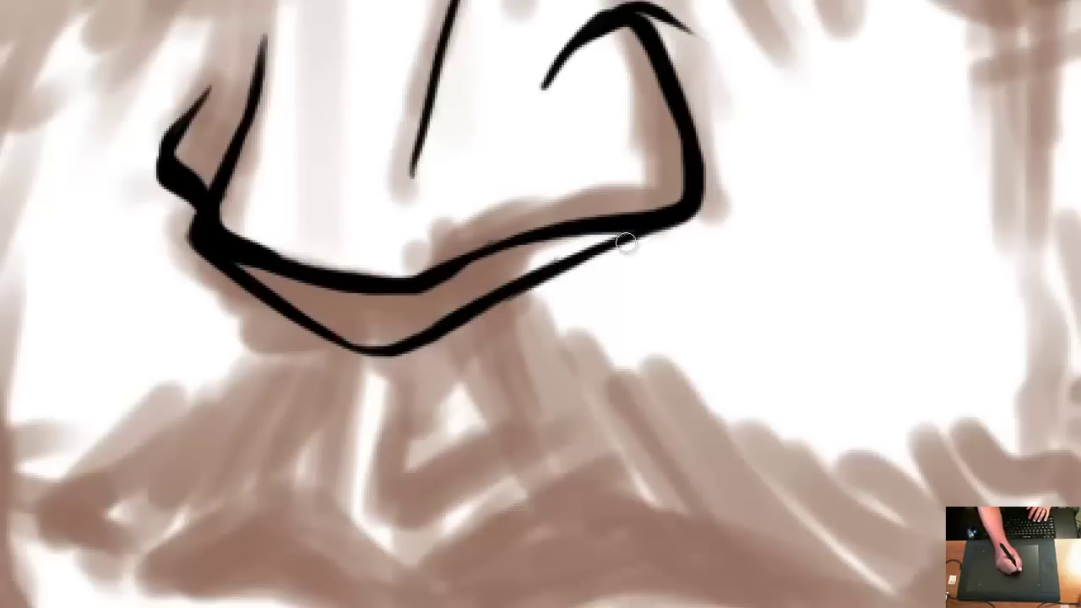
drag(627, 242, 507, 298)
drag(456, 324, 650, 244)
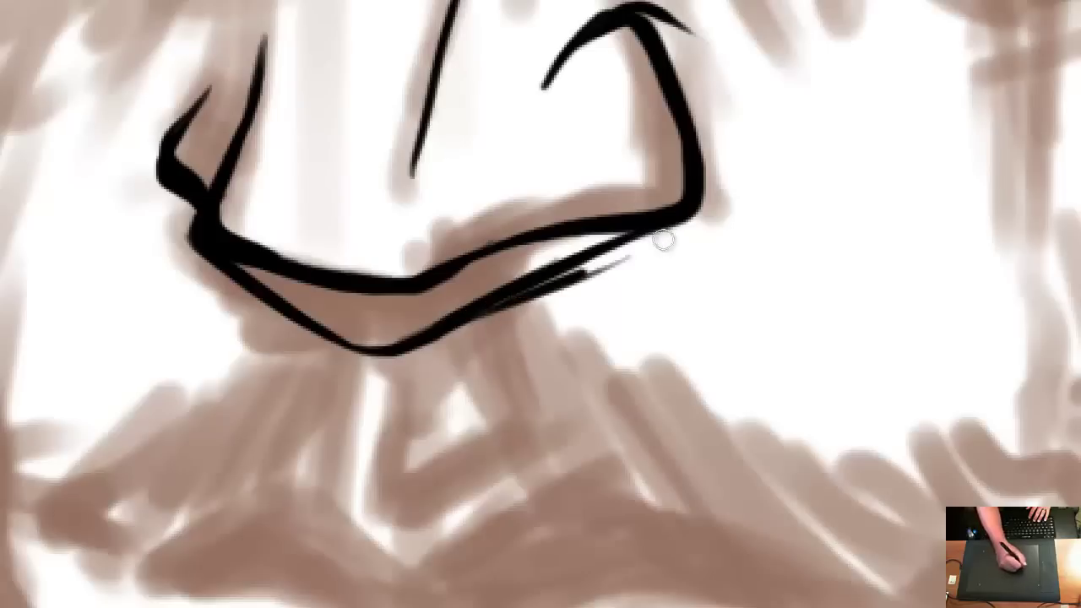
mouse_move(509, 304)
mouse_down()
mouse_move(675, 224)
mouse_move(548, 275)
mouse_up()
drag(698, 214, 457, 296)
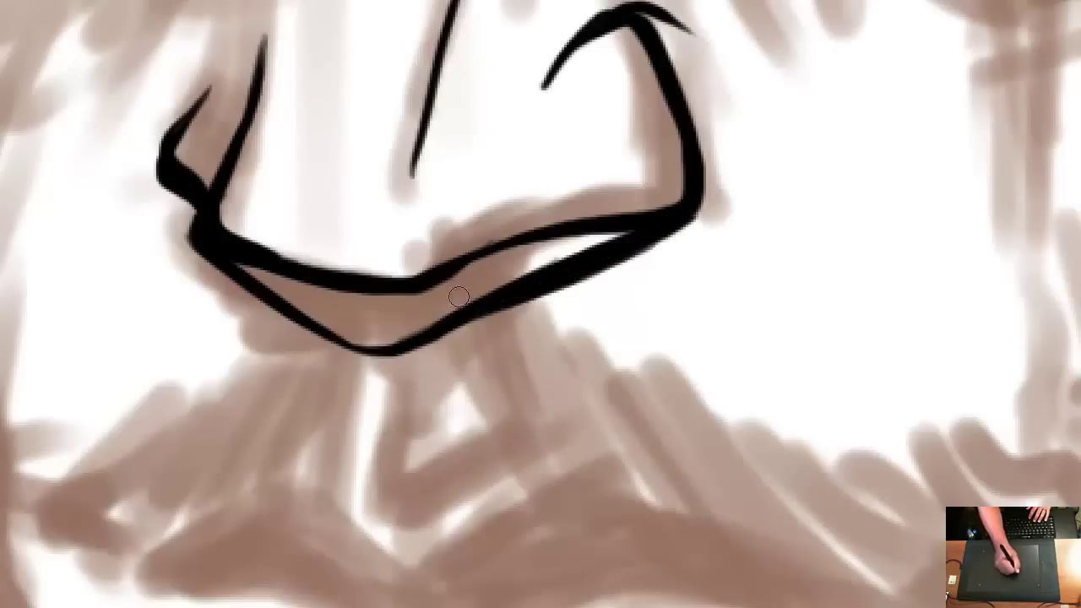
Try a short inner line under the near side of the nose tip, undo it, and add a tapered accent under the far side
mouse_move(284, 279)
mouse_down()
mouse_move(271, 267)
mouse_move(377, 300)
mouse_up()
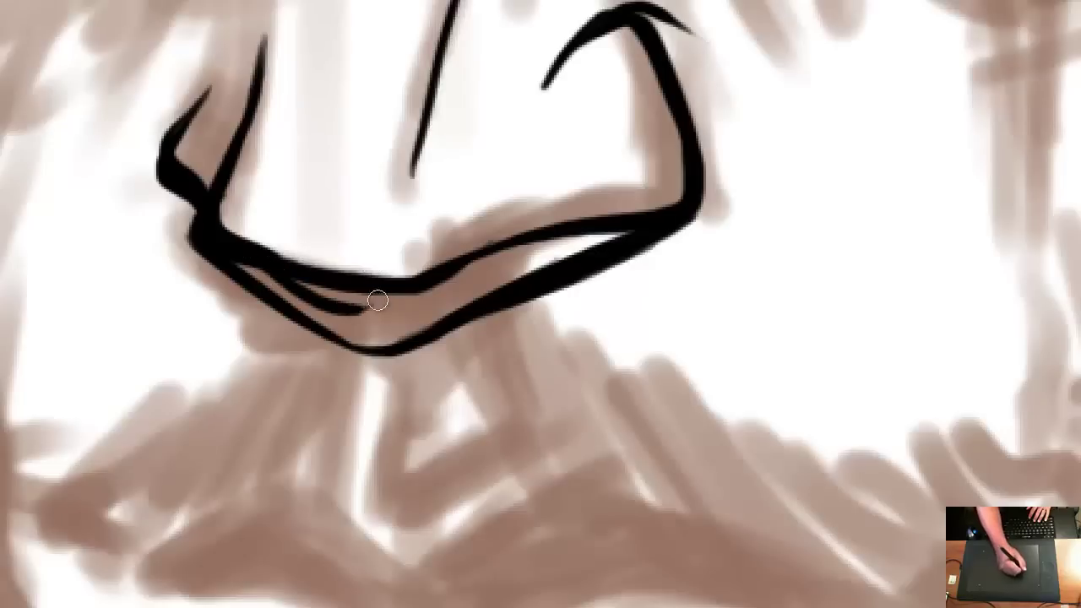
key(ctrl+z)
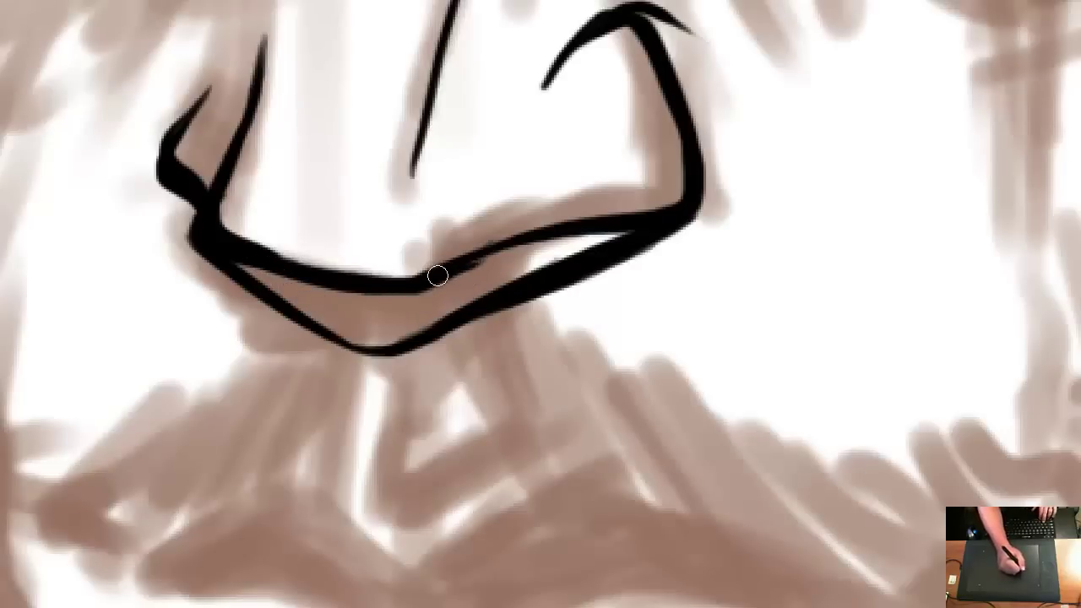
drag(436, 276, 530, 251)
Ink the philtrum below the septum with an angled far side, a sloping lower edge and a near side tapering upwards
drag(380, 373, 307, 316)
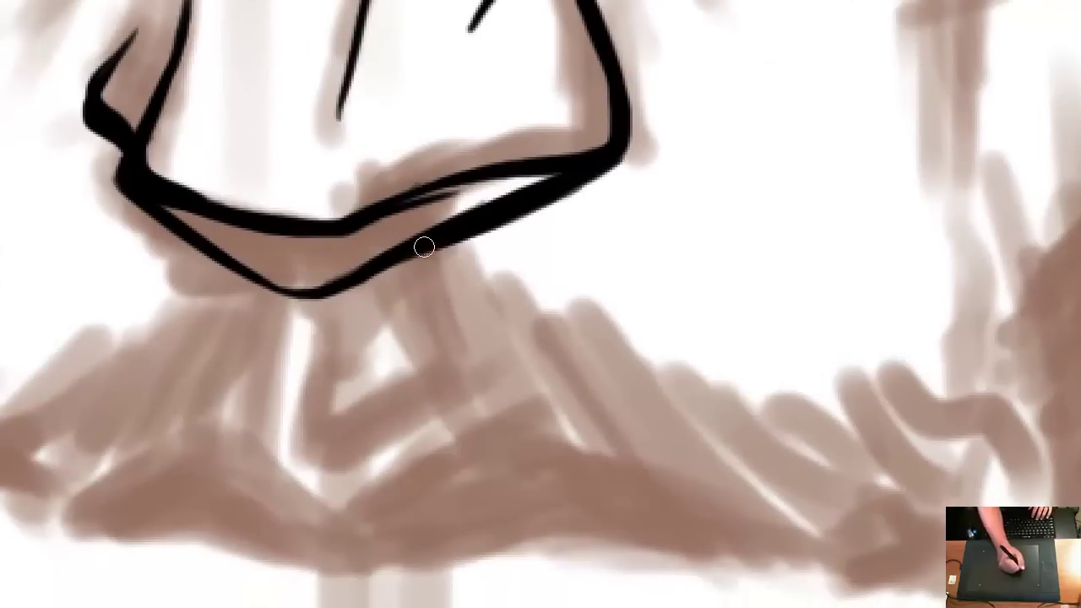
mouse_move(424, 246)
mouse_down()
mouse_move(482, 331)
mouse_move(264, 432)
mouse_move(302, 352)
mouse_up()
drag(289, 417, 312, 297)
mouse_move(298, 392)
mouse_down()
mouse_move(313, 308)
mouse_move(309, 329)
mouse_up()
drag(284, 412, 293, 422)
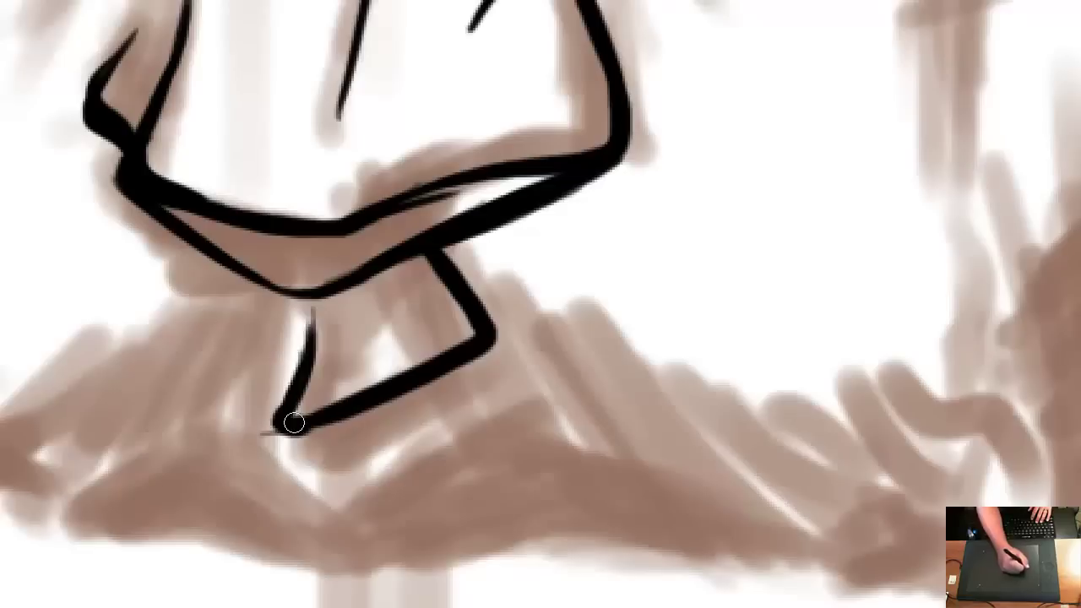
Try to ink the near side of the mouth line with a stroke sloping down from the mouth corner, and undo it
key(super)
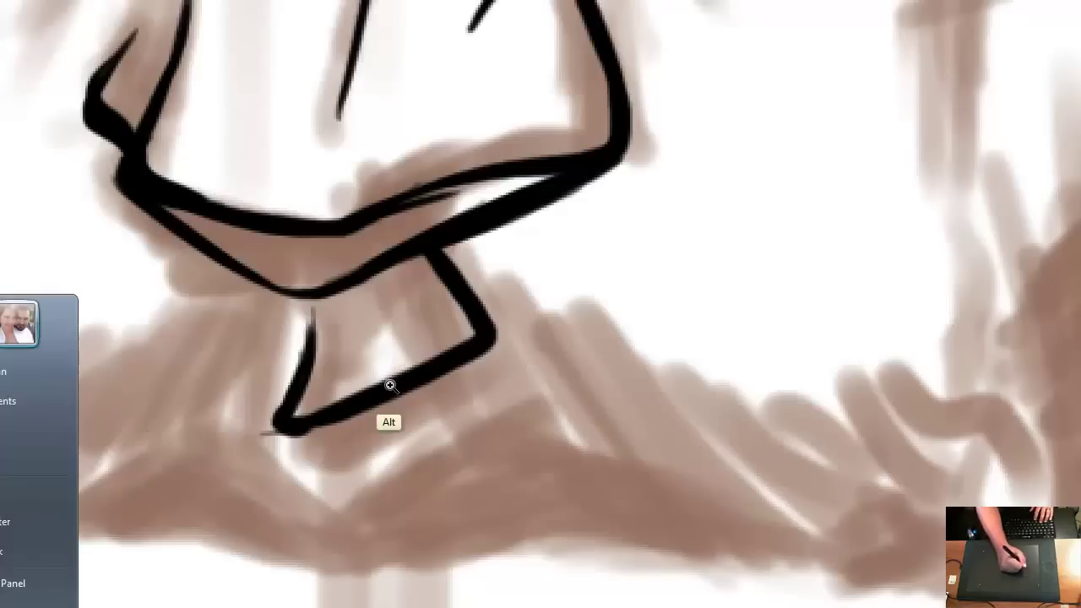
key(super)
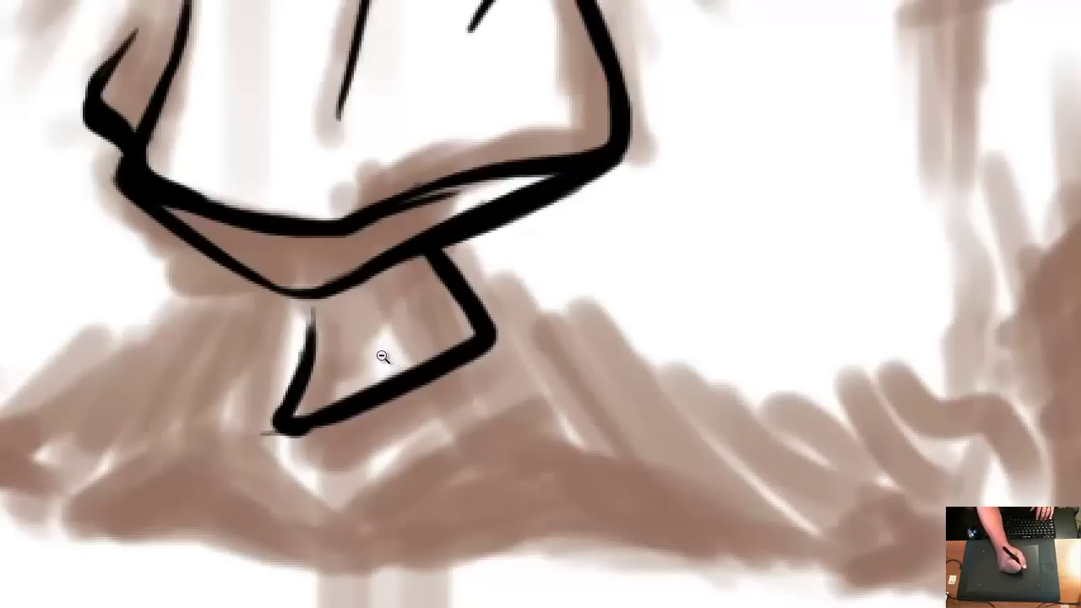
alt+click(391, 373)
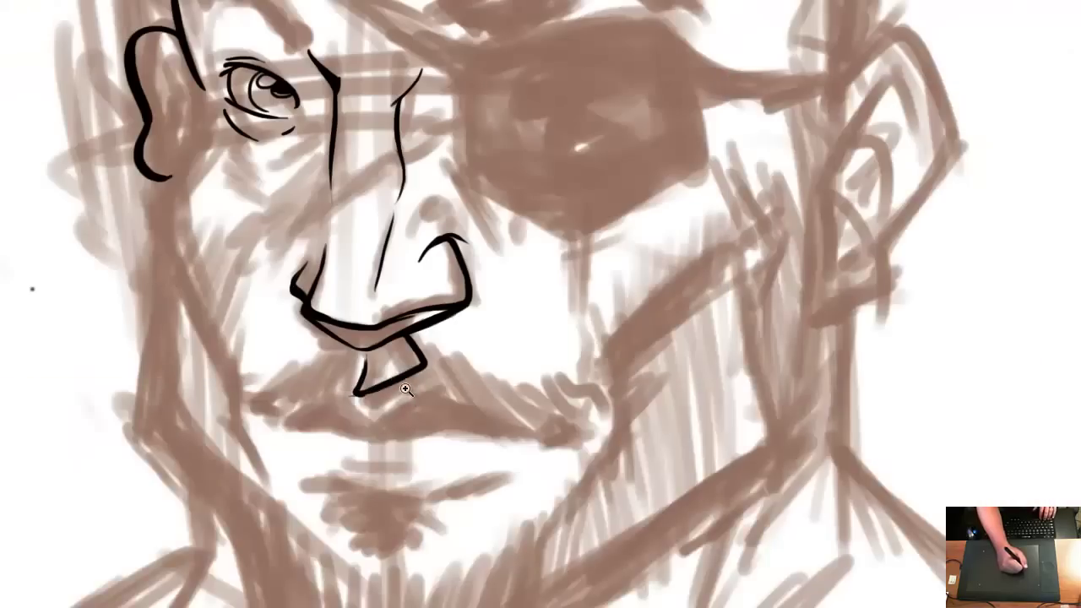
click(399, 385)
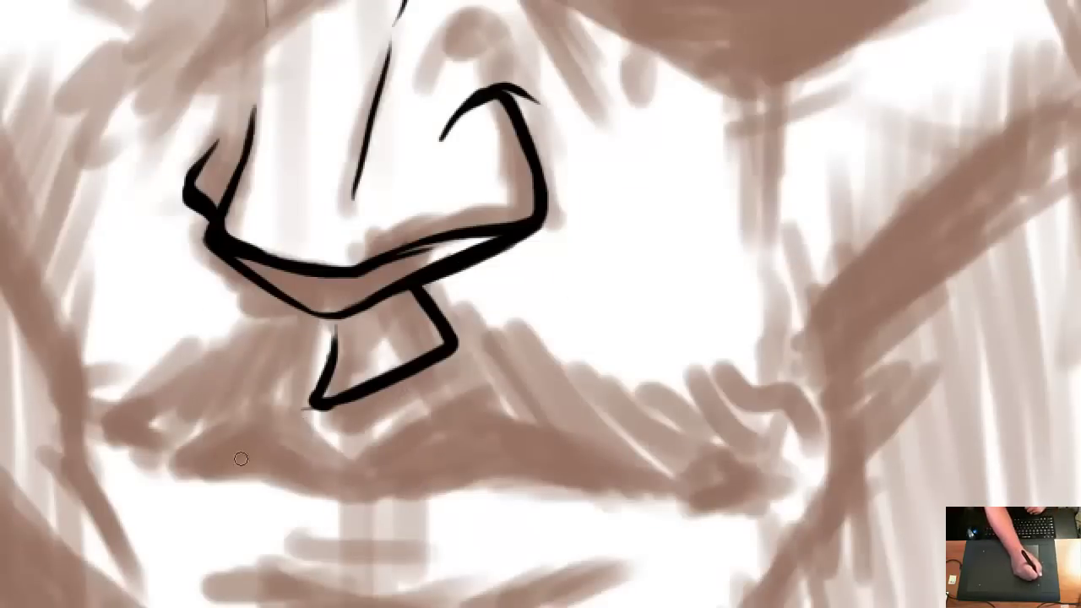
mouse_move(140, 436)
mouse_down()
mouse_move(226, 475)
mouse_move(318, 486)
mouse_up()
key(ctrl+z)
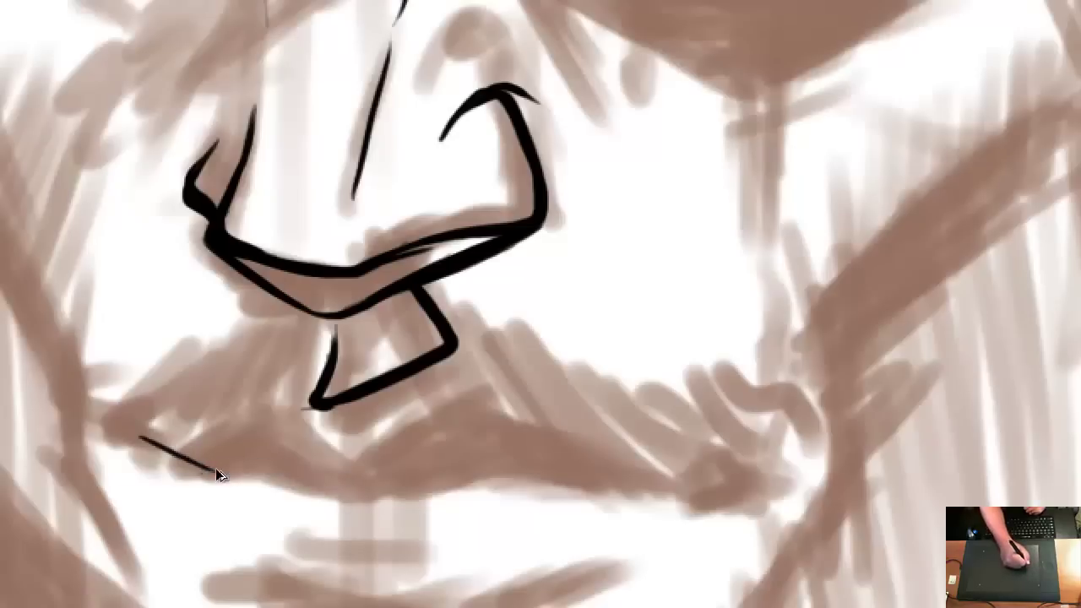